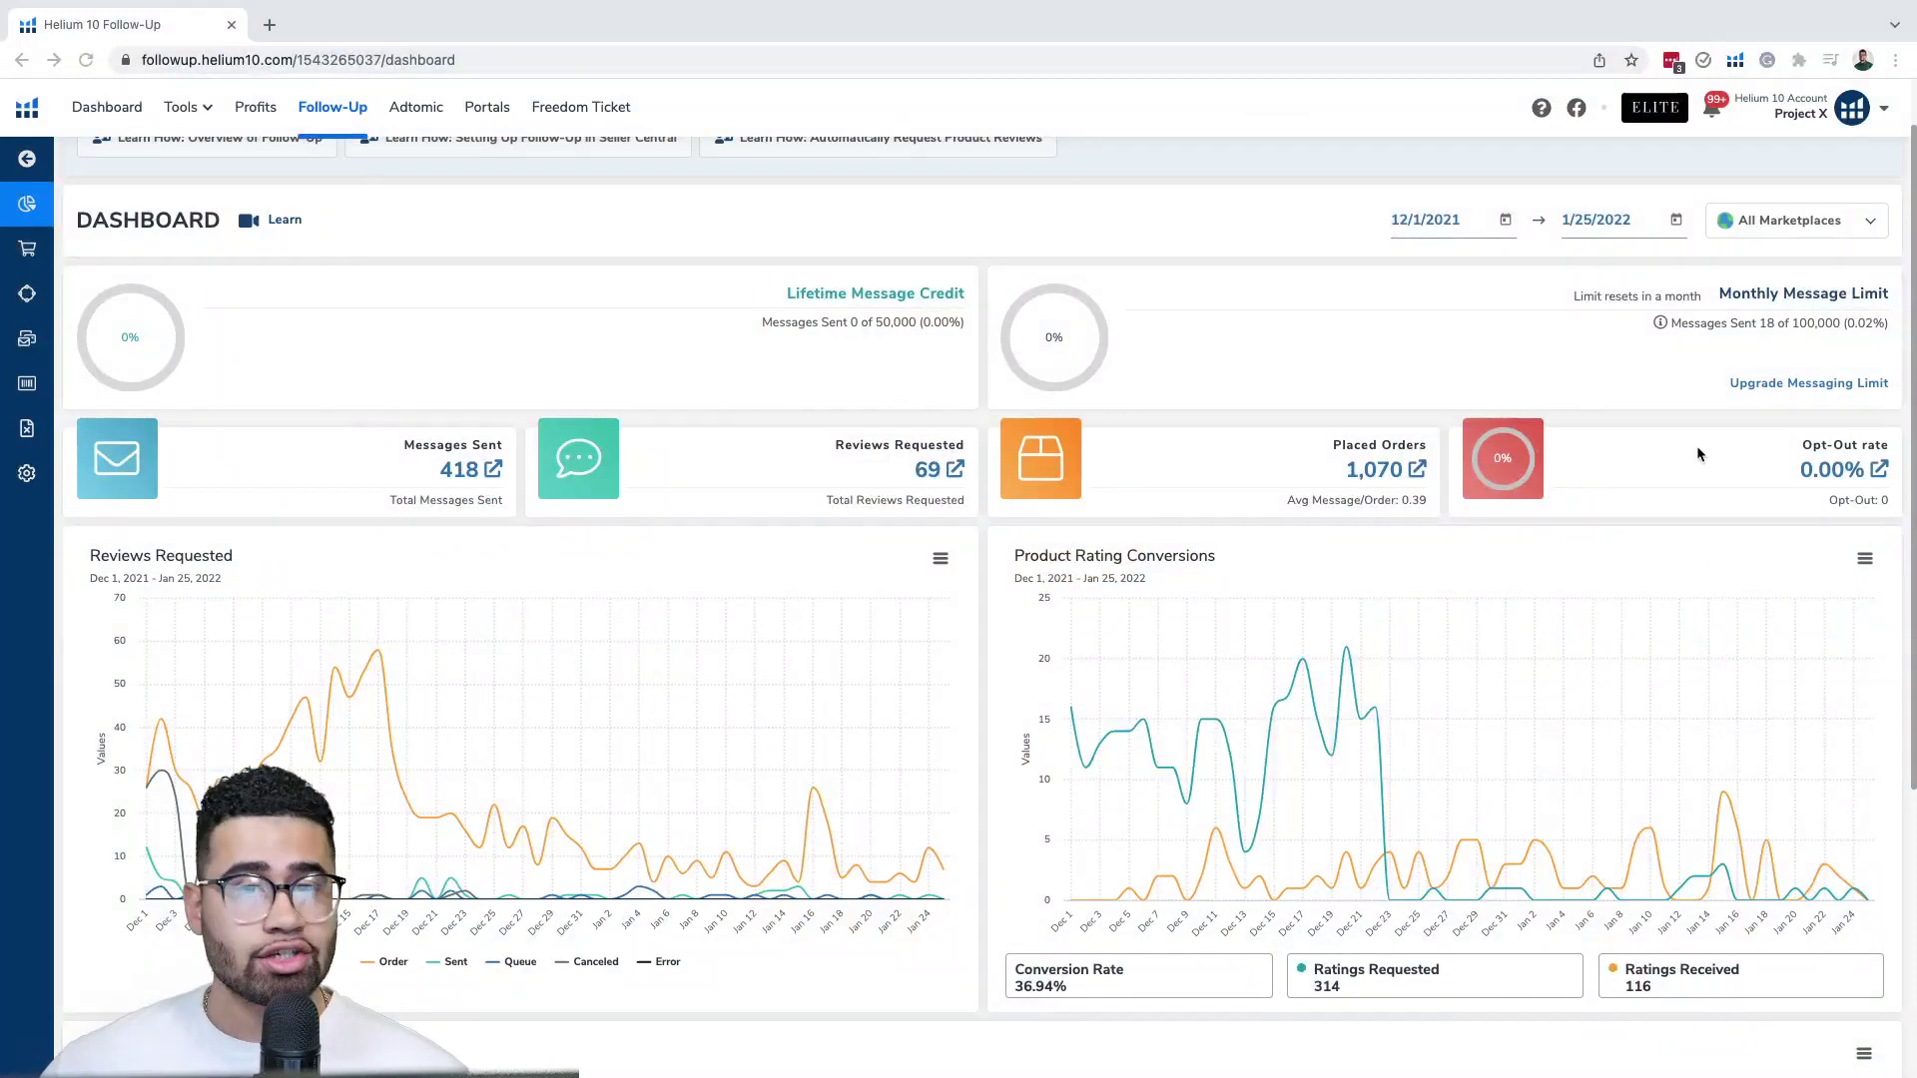
- Look over the current page and reset the browser zoom to default
scroll(1122, 404, "down", 1)
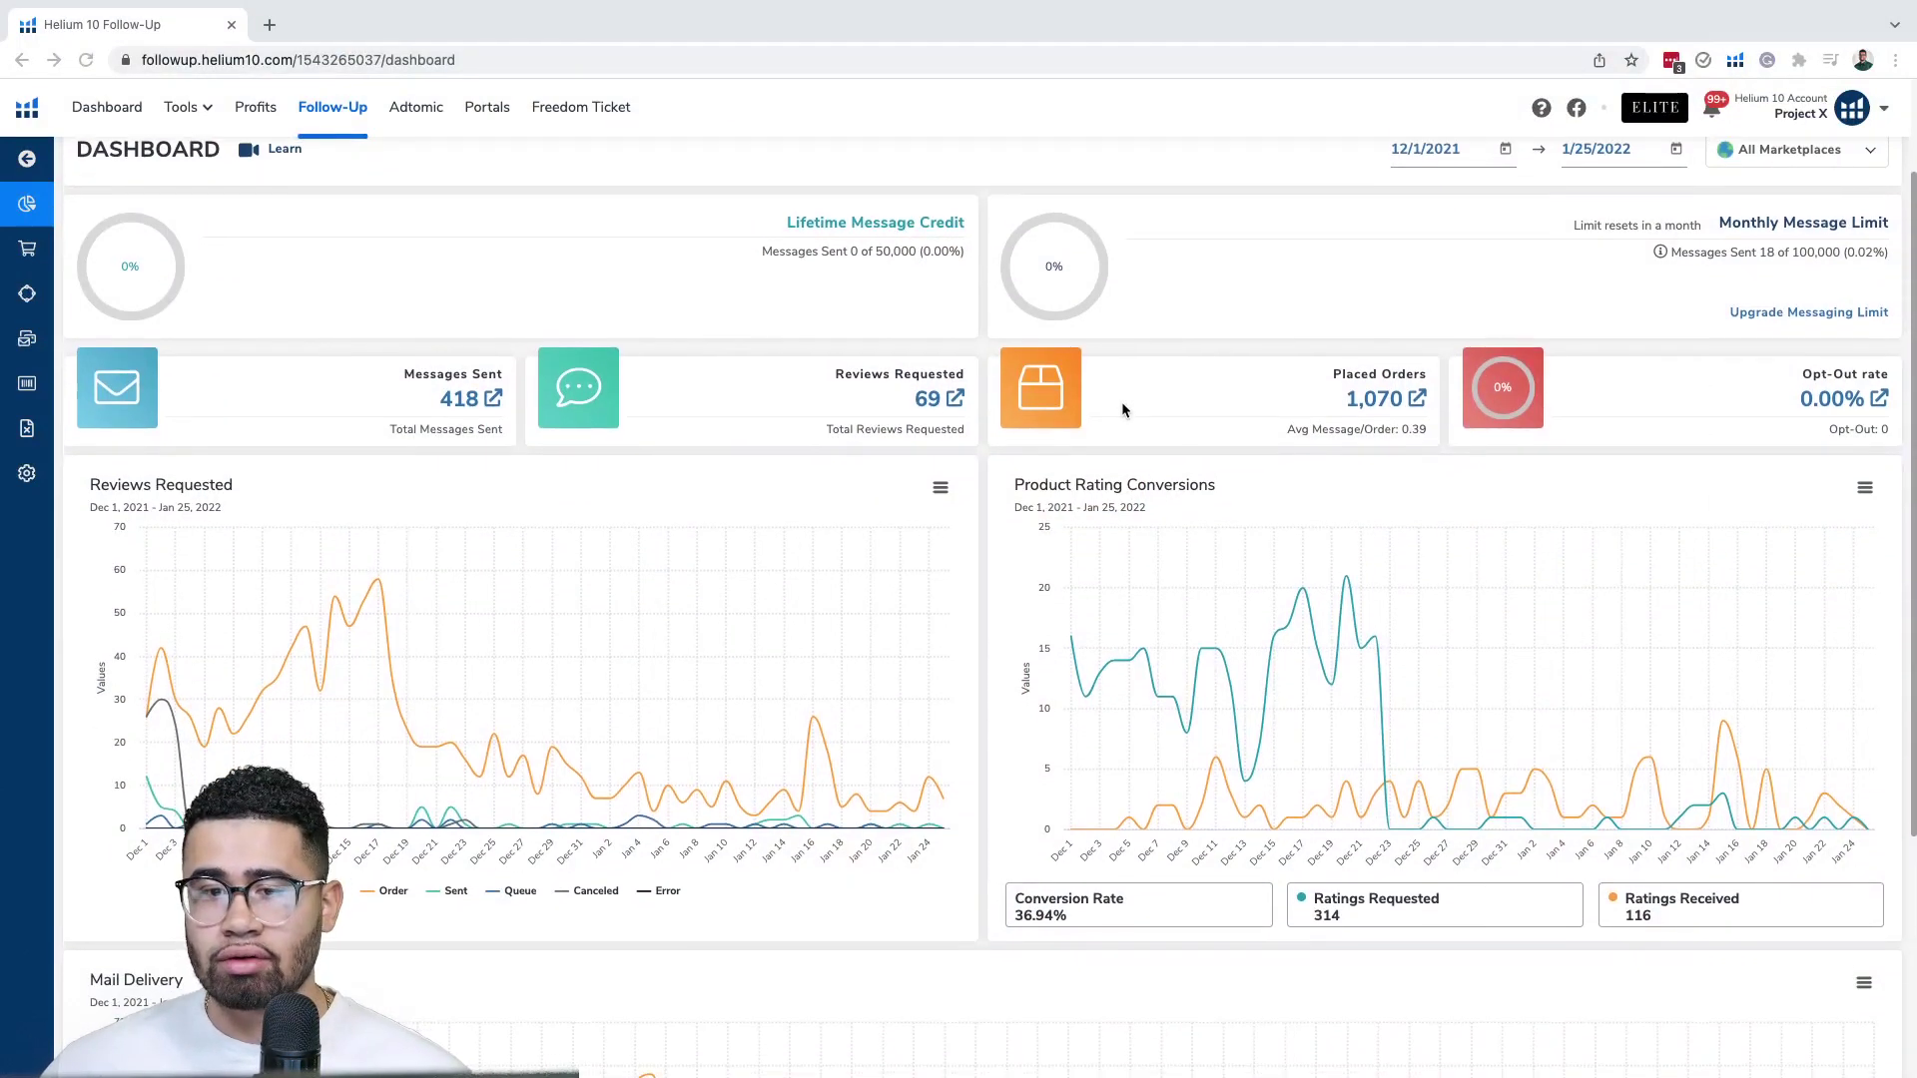
scroll(1132, 399, "up", 1)
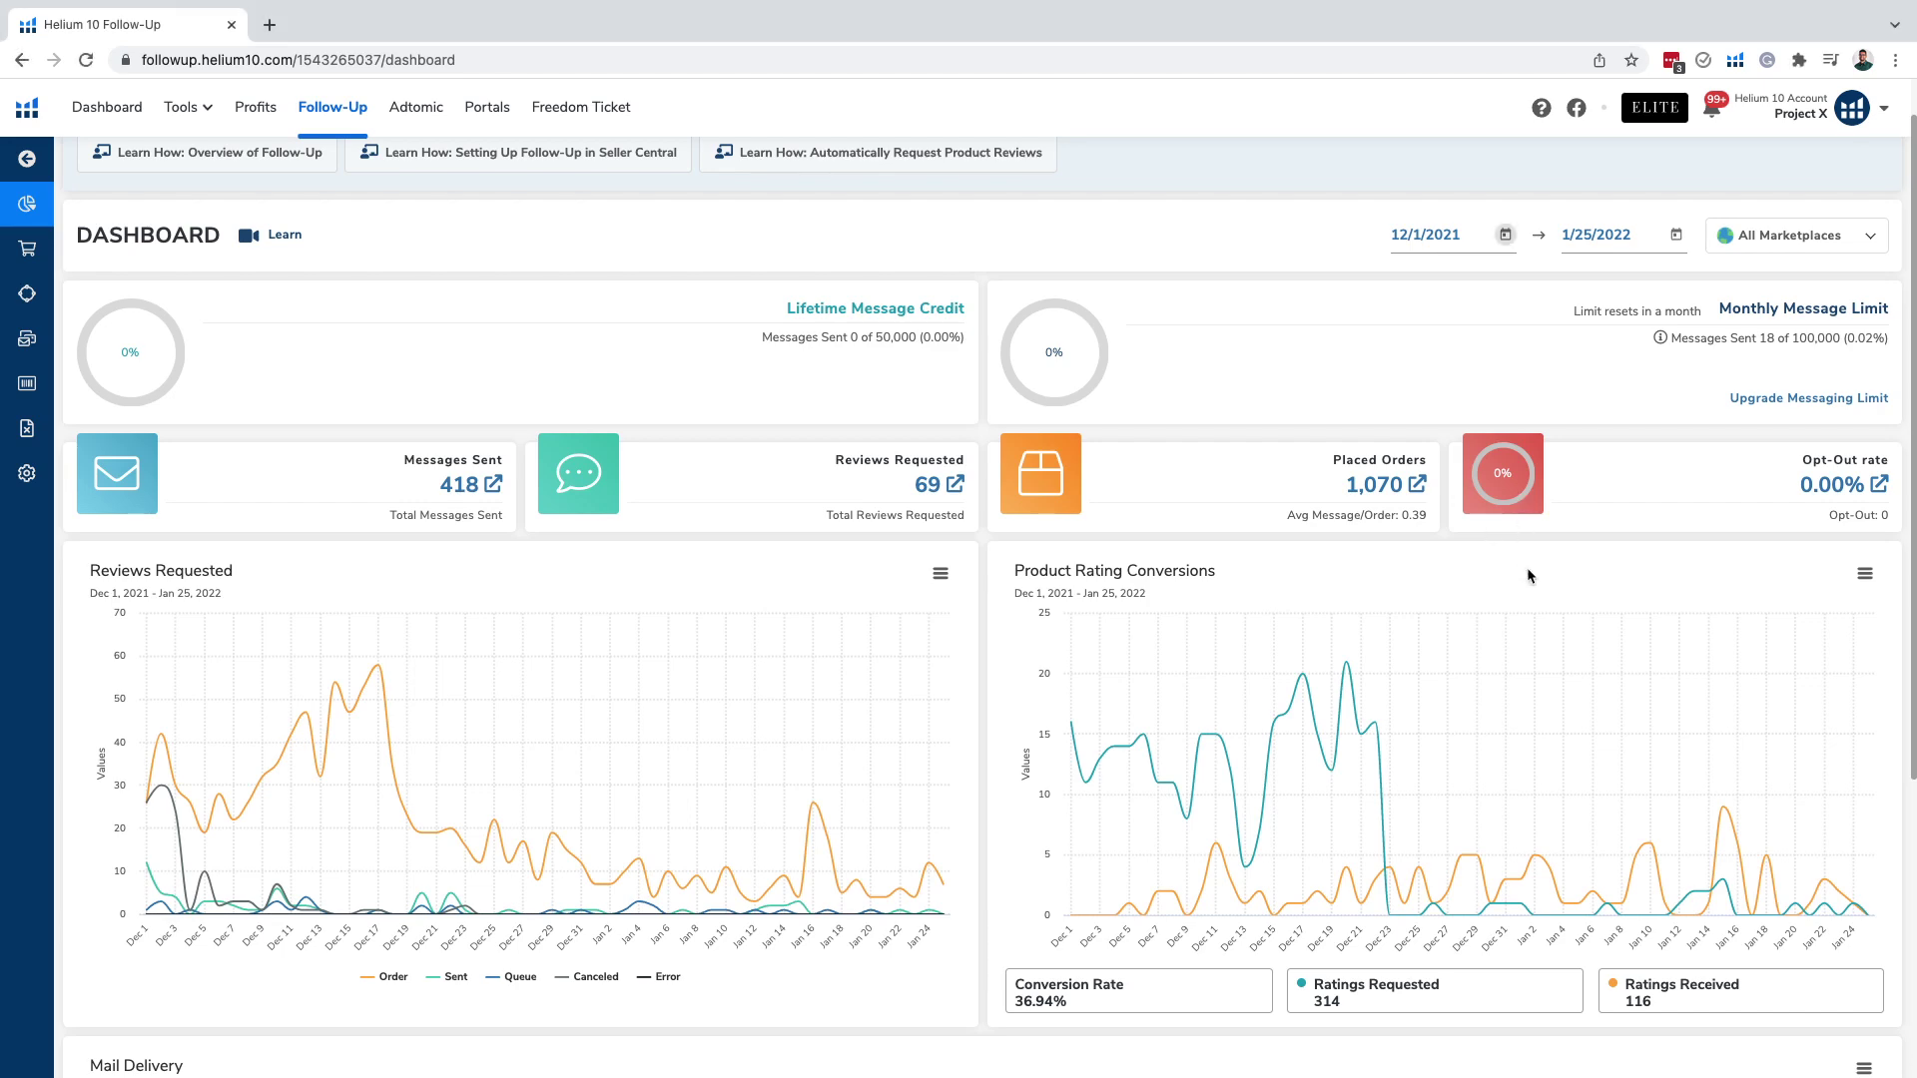
scroll(1528, 576, "right", 2)
scroll(1528, 576, "down", 3)
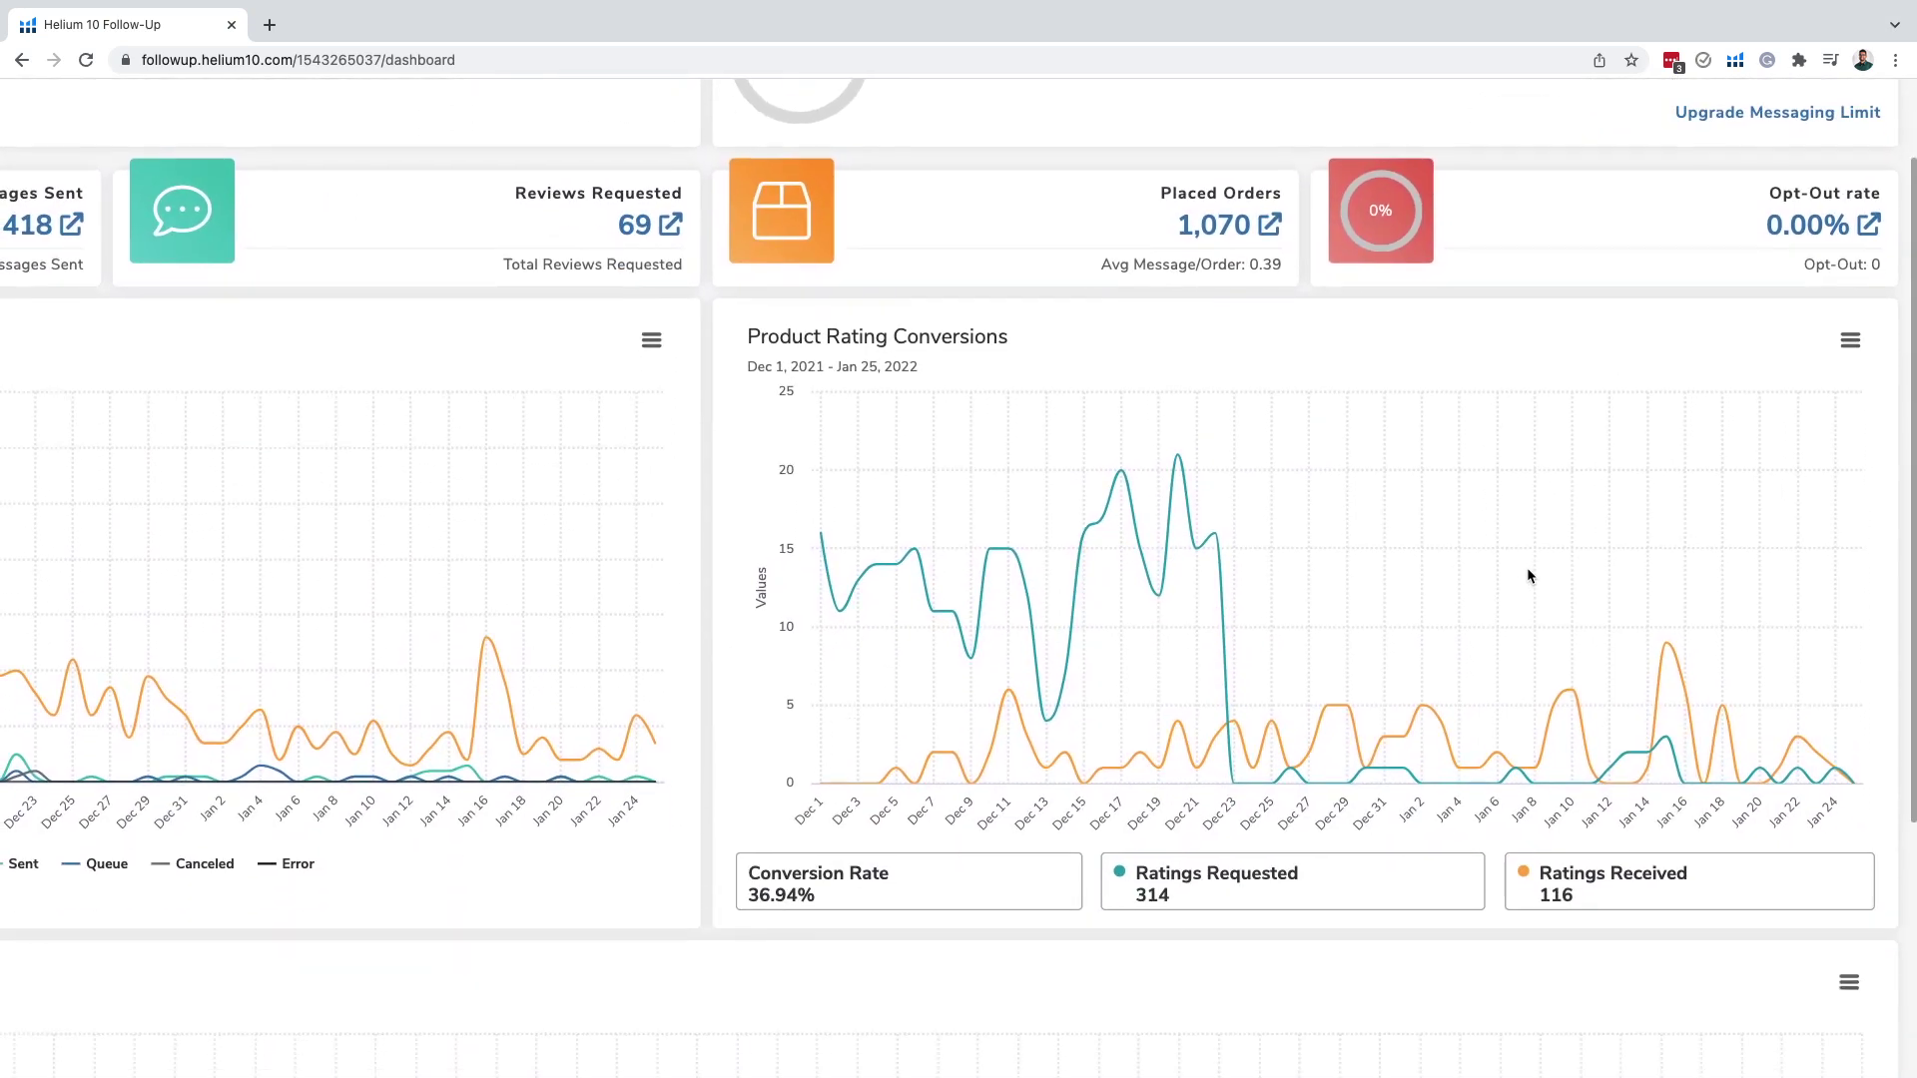
scroll(1528, 576, "up", 3)
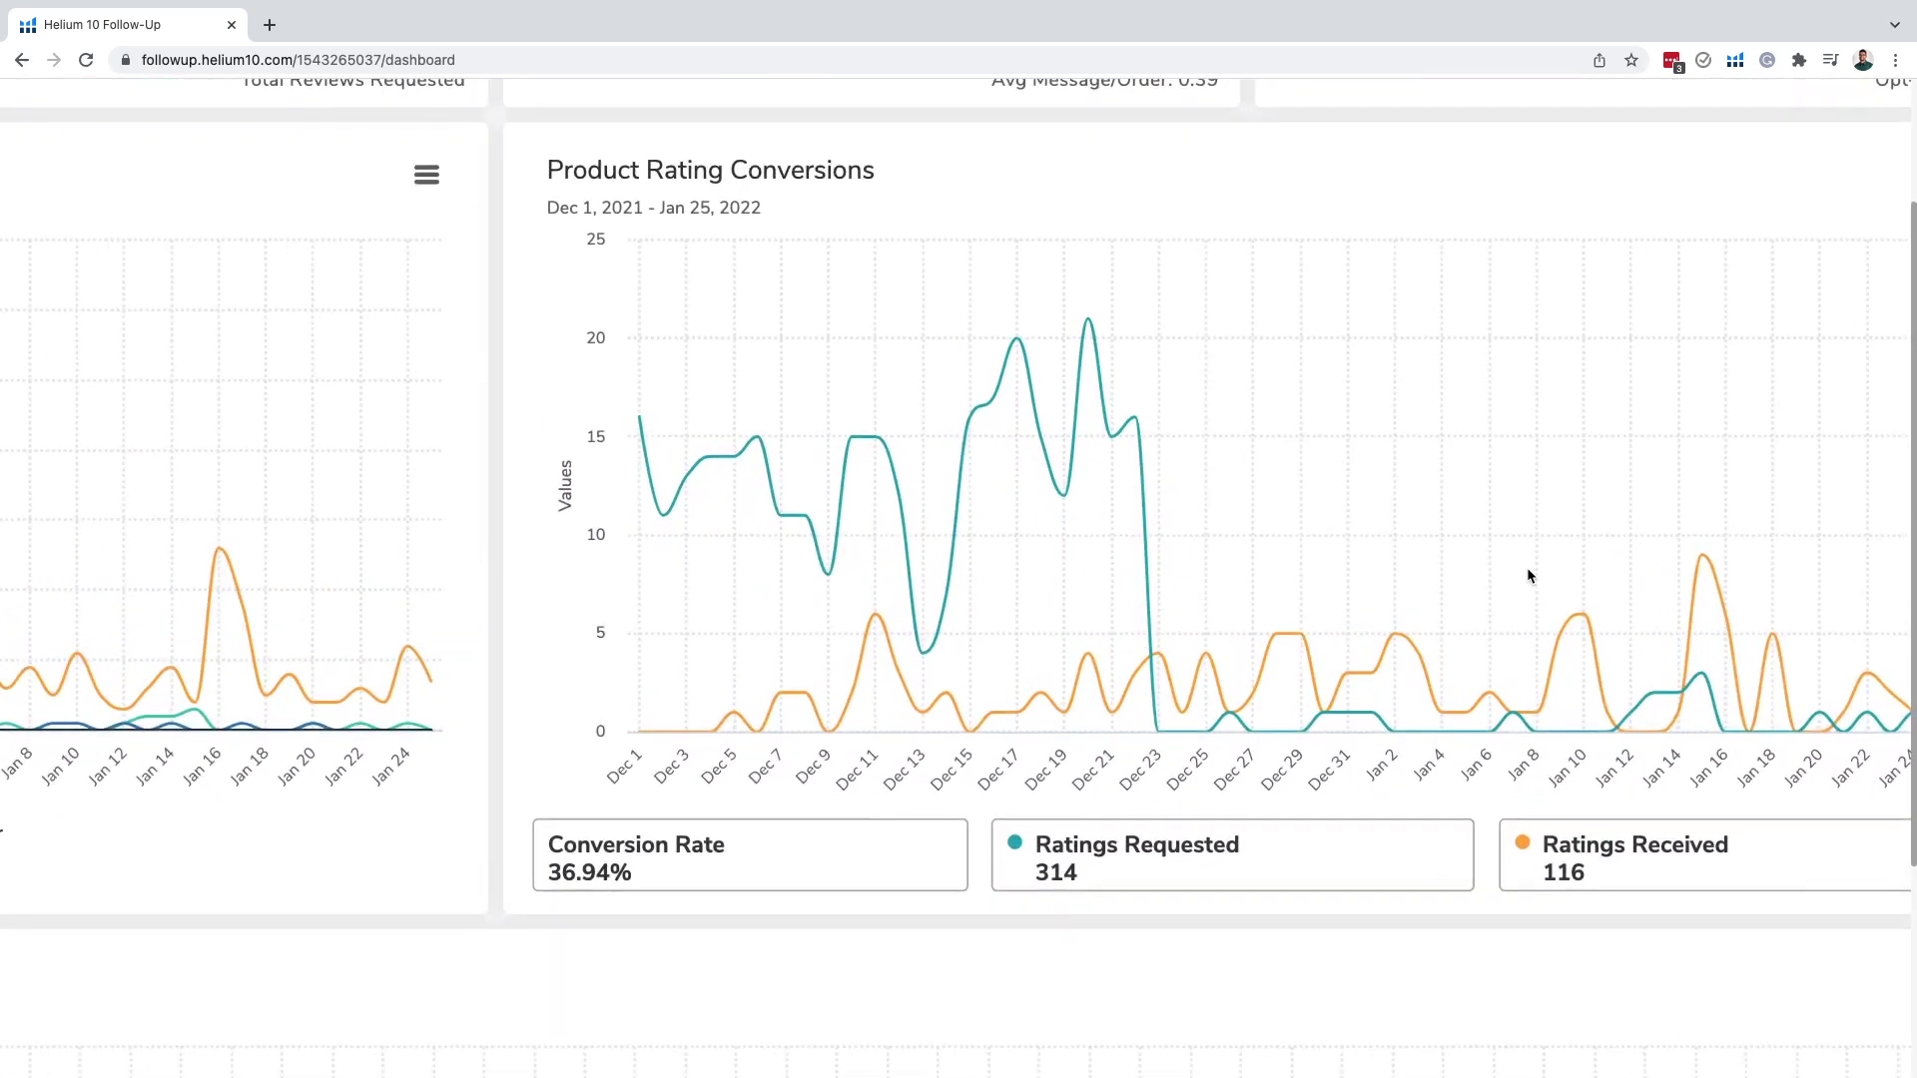
scroll(1528, 577, "right", 2)
scroll(1527, 576, "up", 1)
scroll(1528, 577, "down", 1)
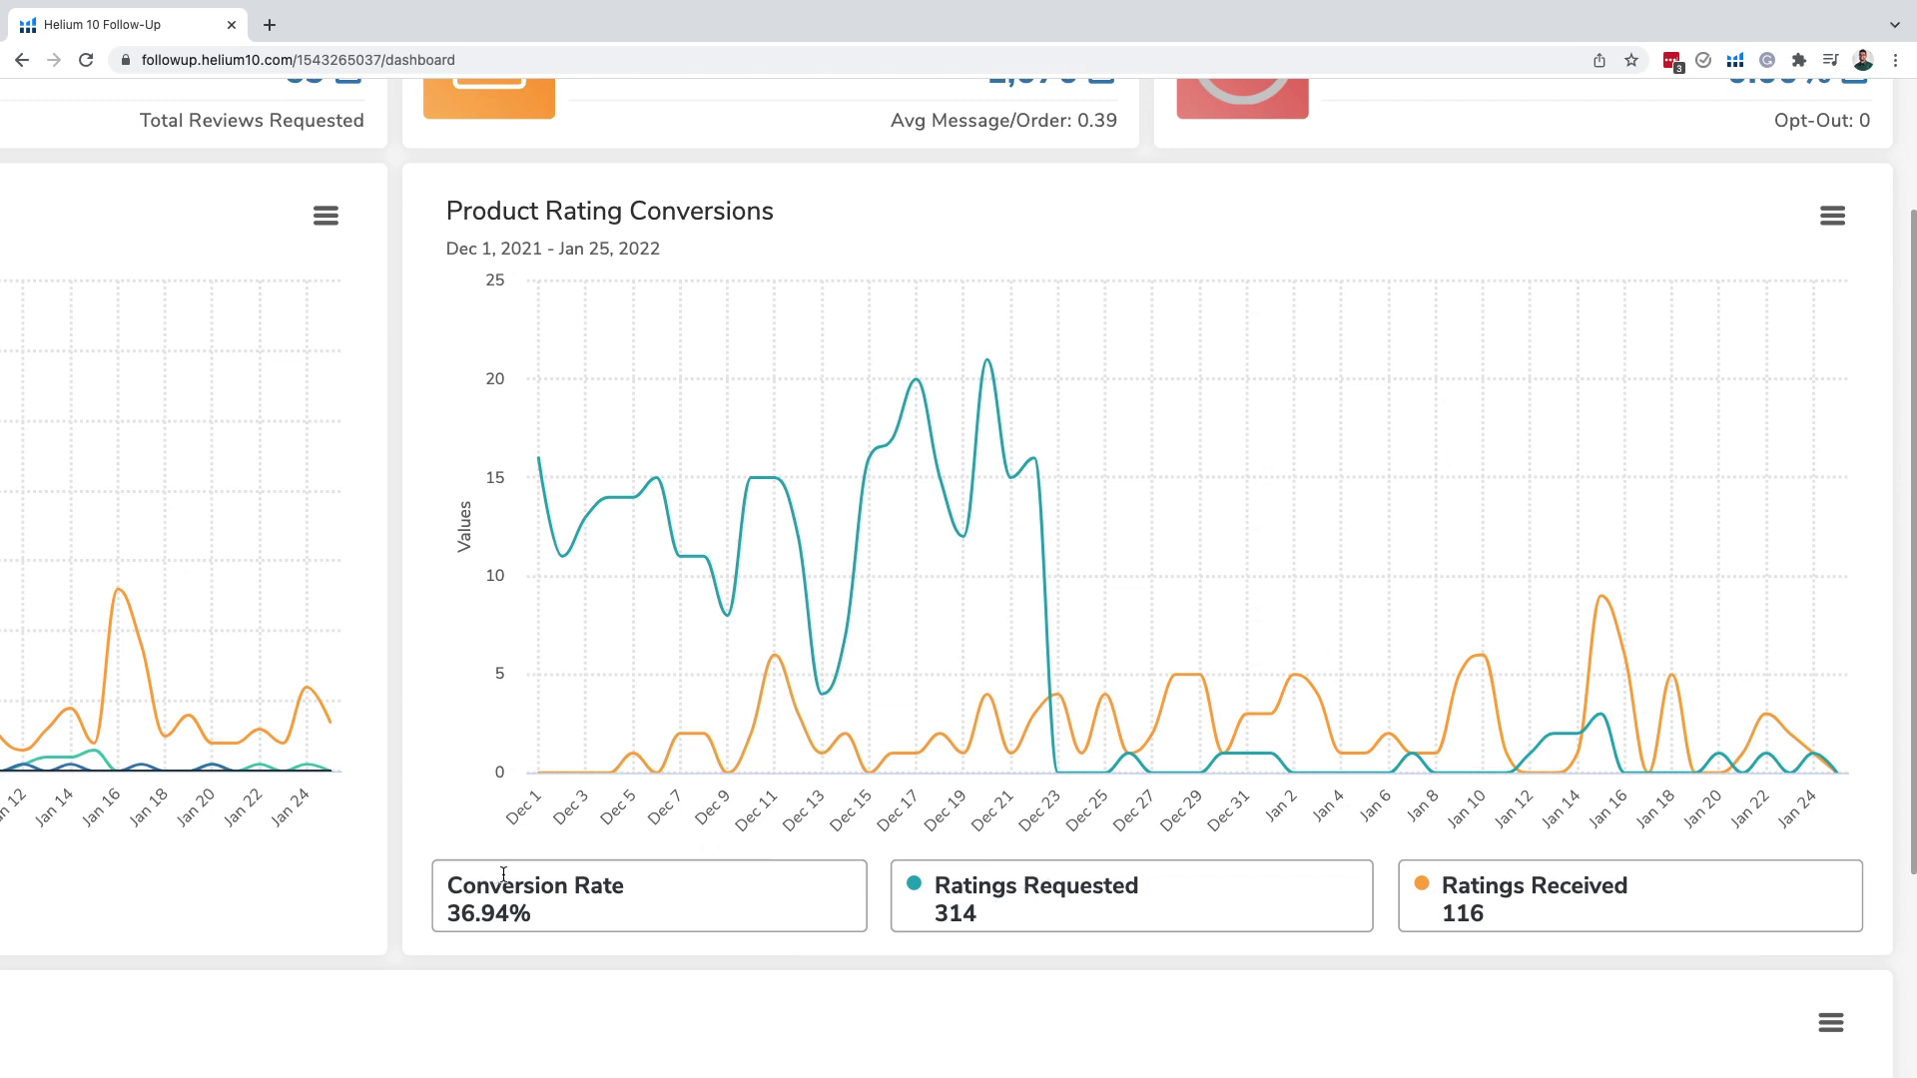
scroll(501, 875, "up", 1)
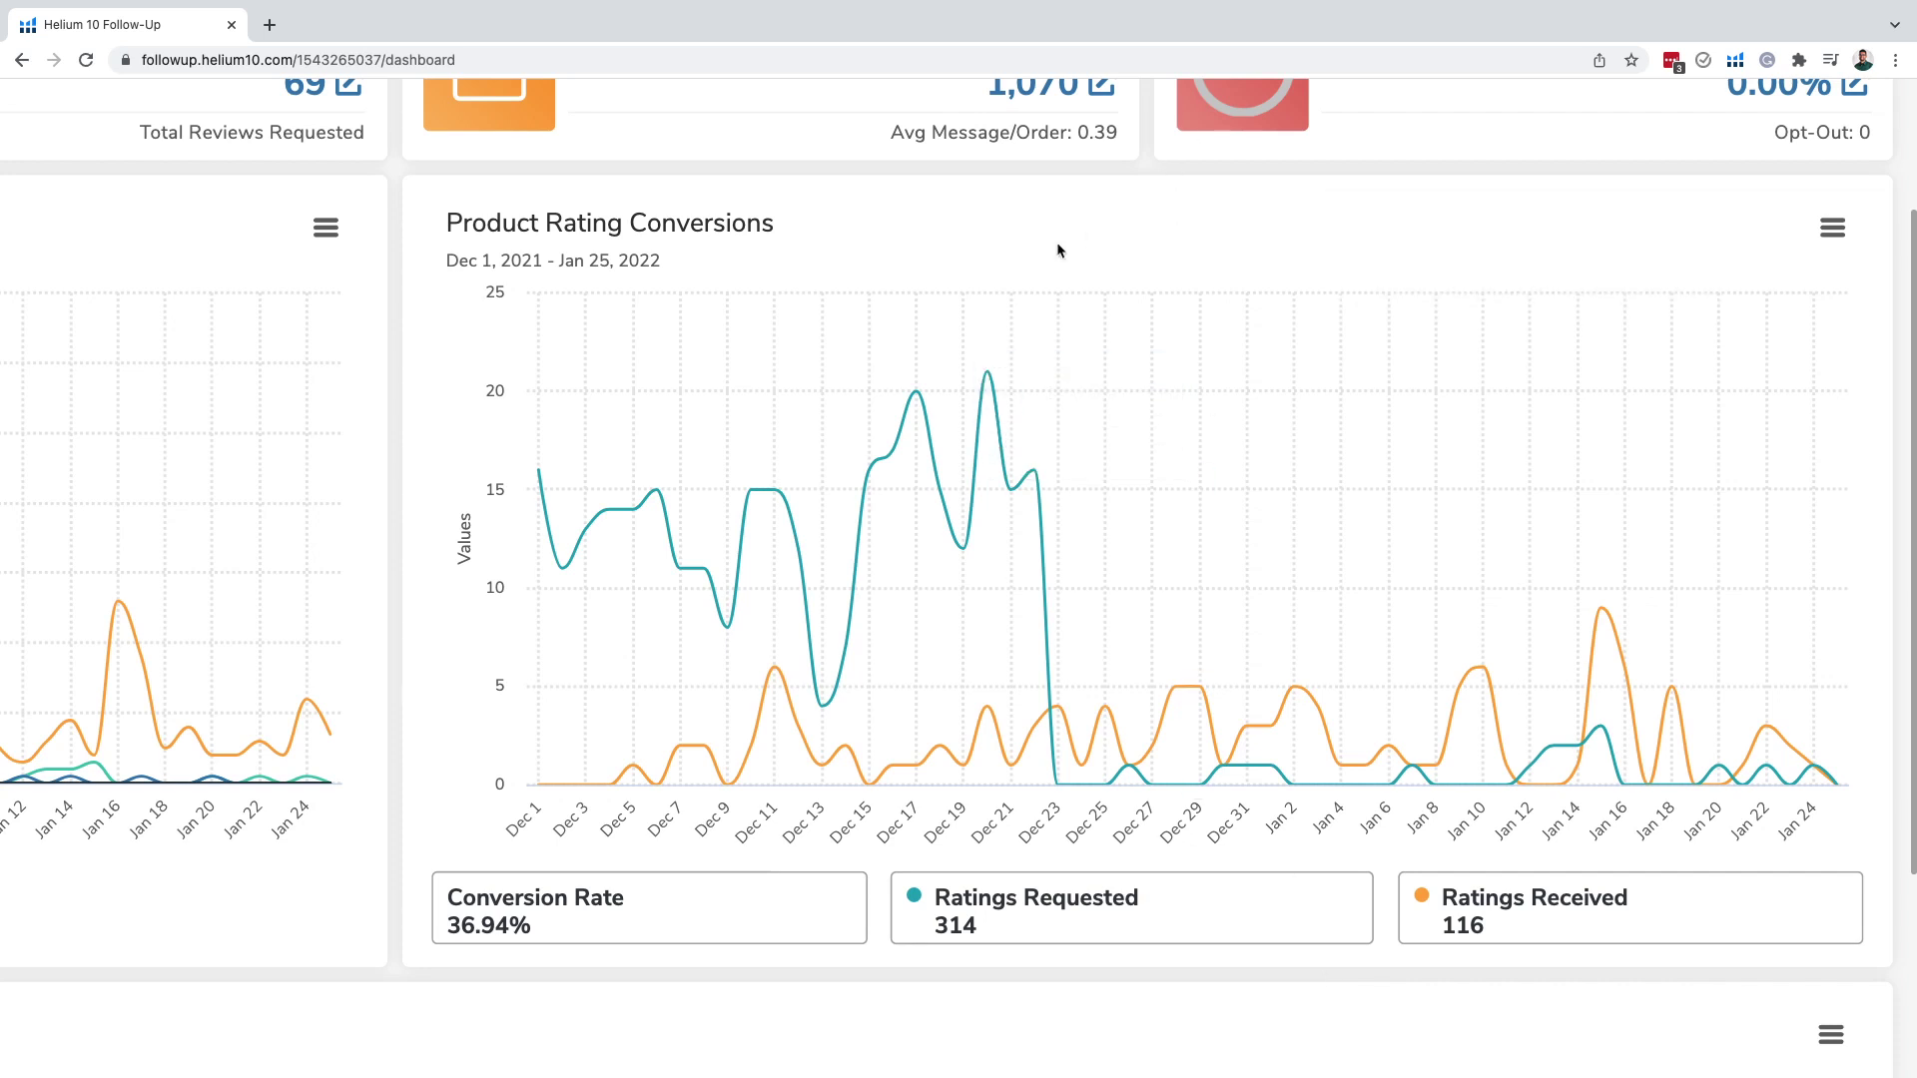
key("ctrl+0")
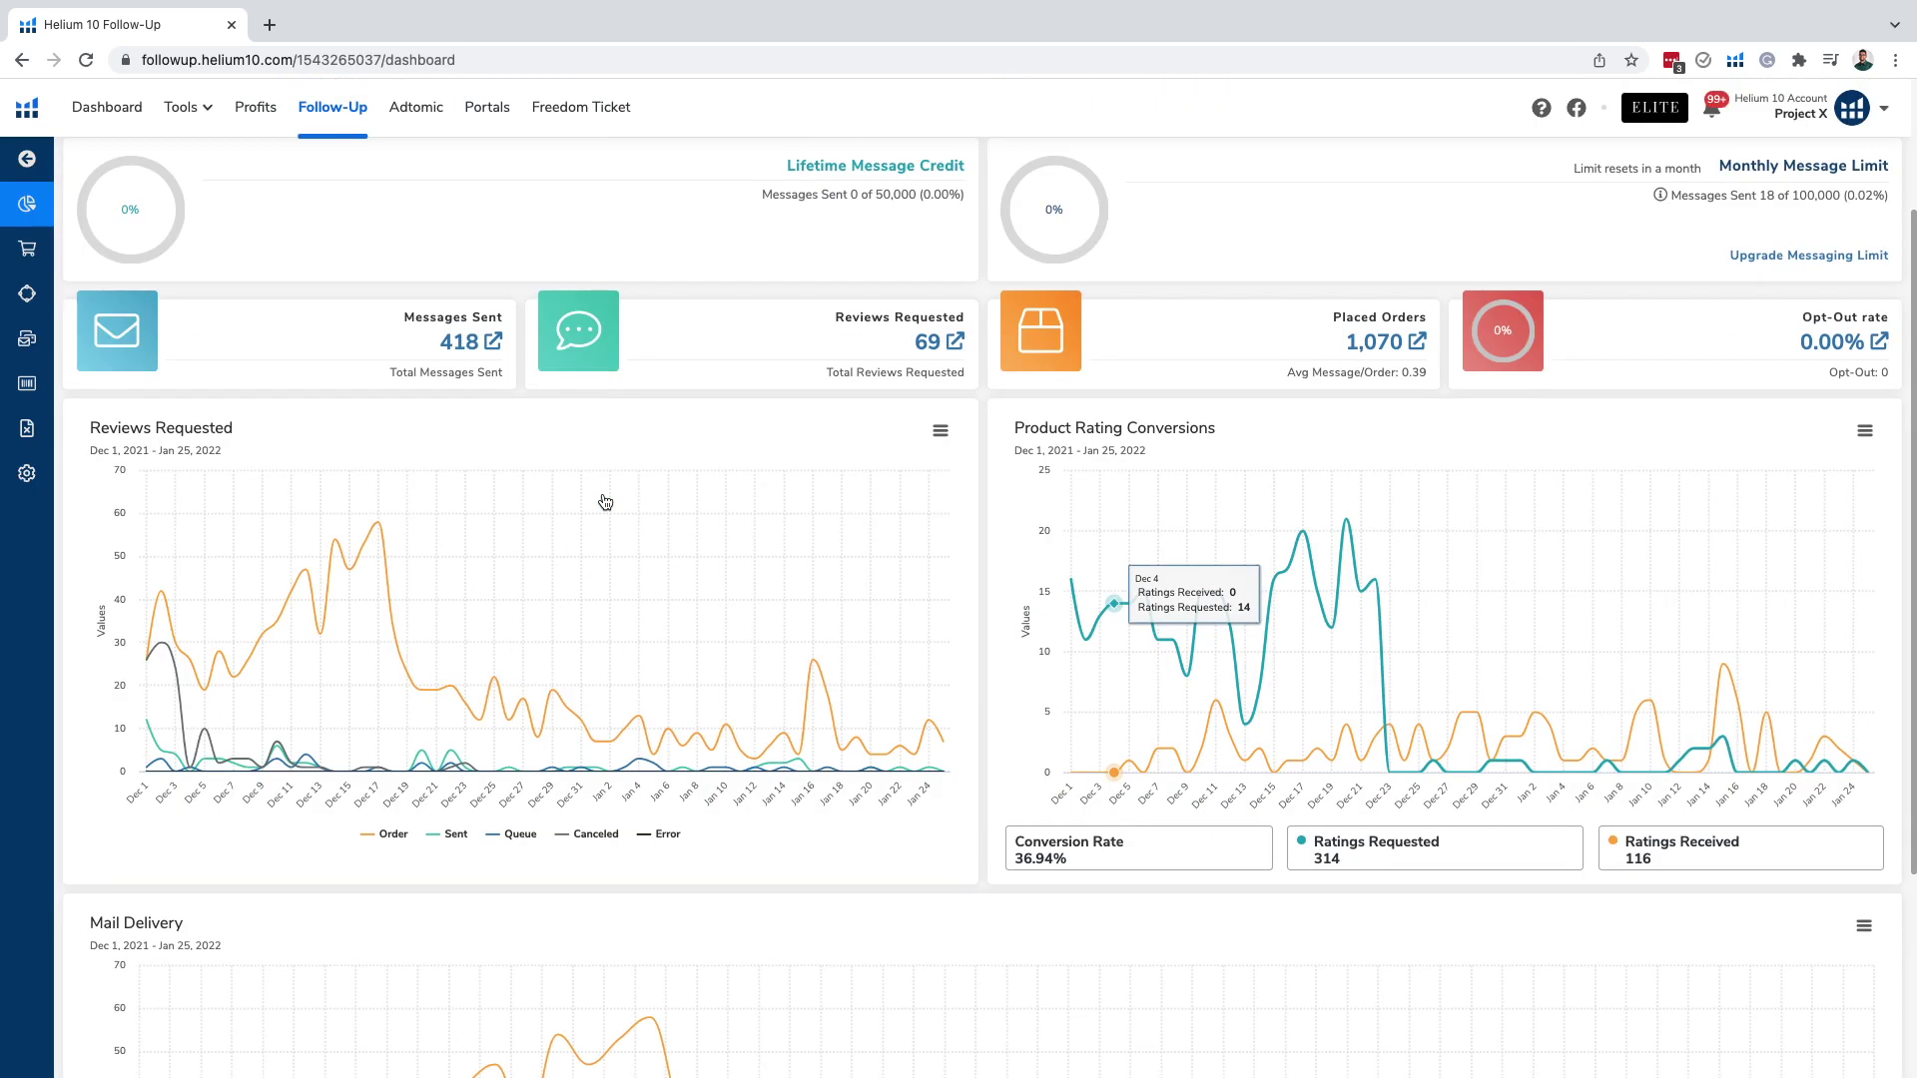
- Go to the Products page and scan each product's review tracking status and conversion rate (33 of 1000 tracked)
left_click(44, 389)
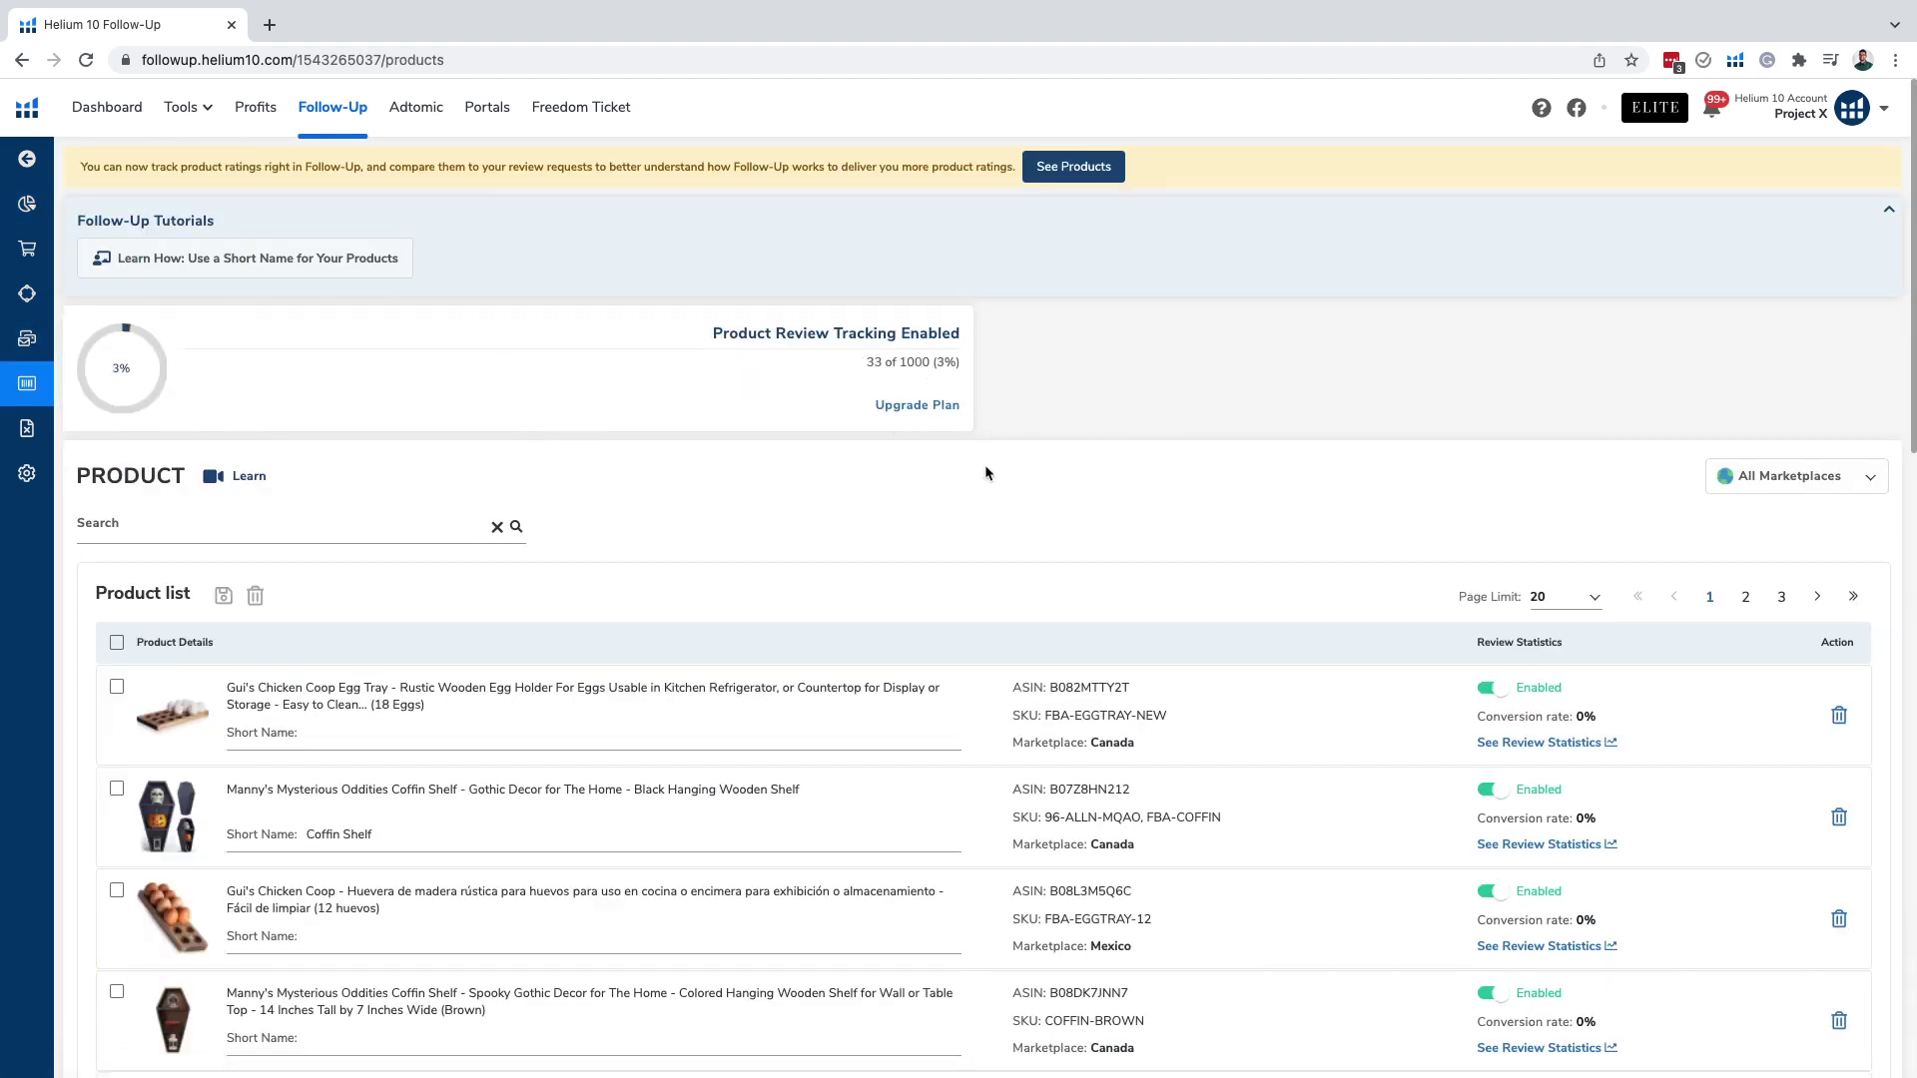
scroll(988, 475, "down", 1)
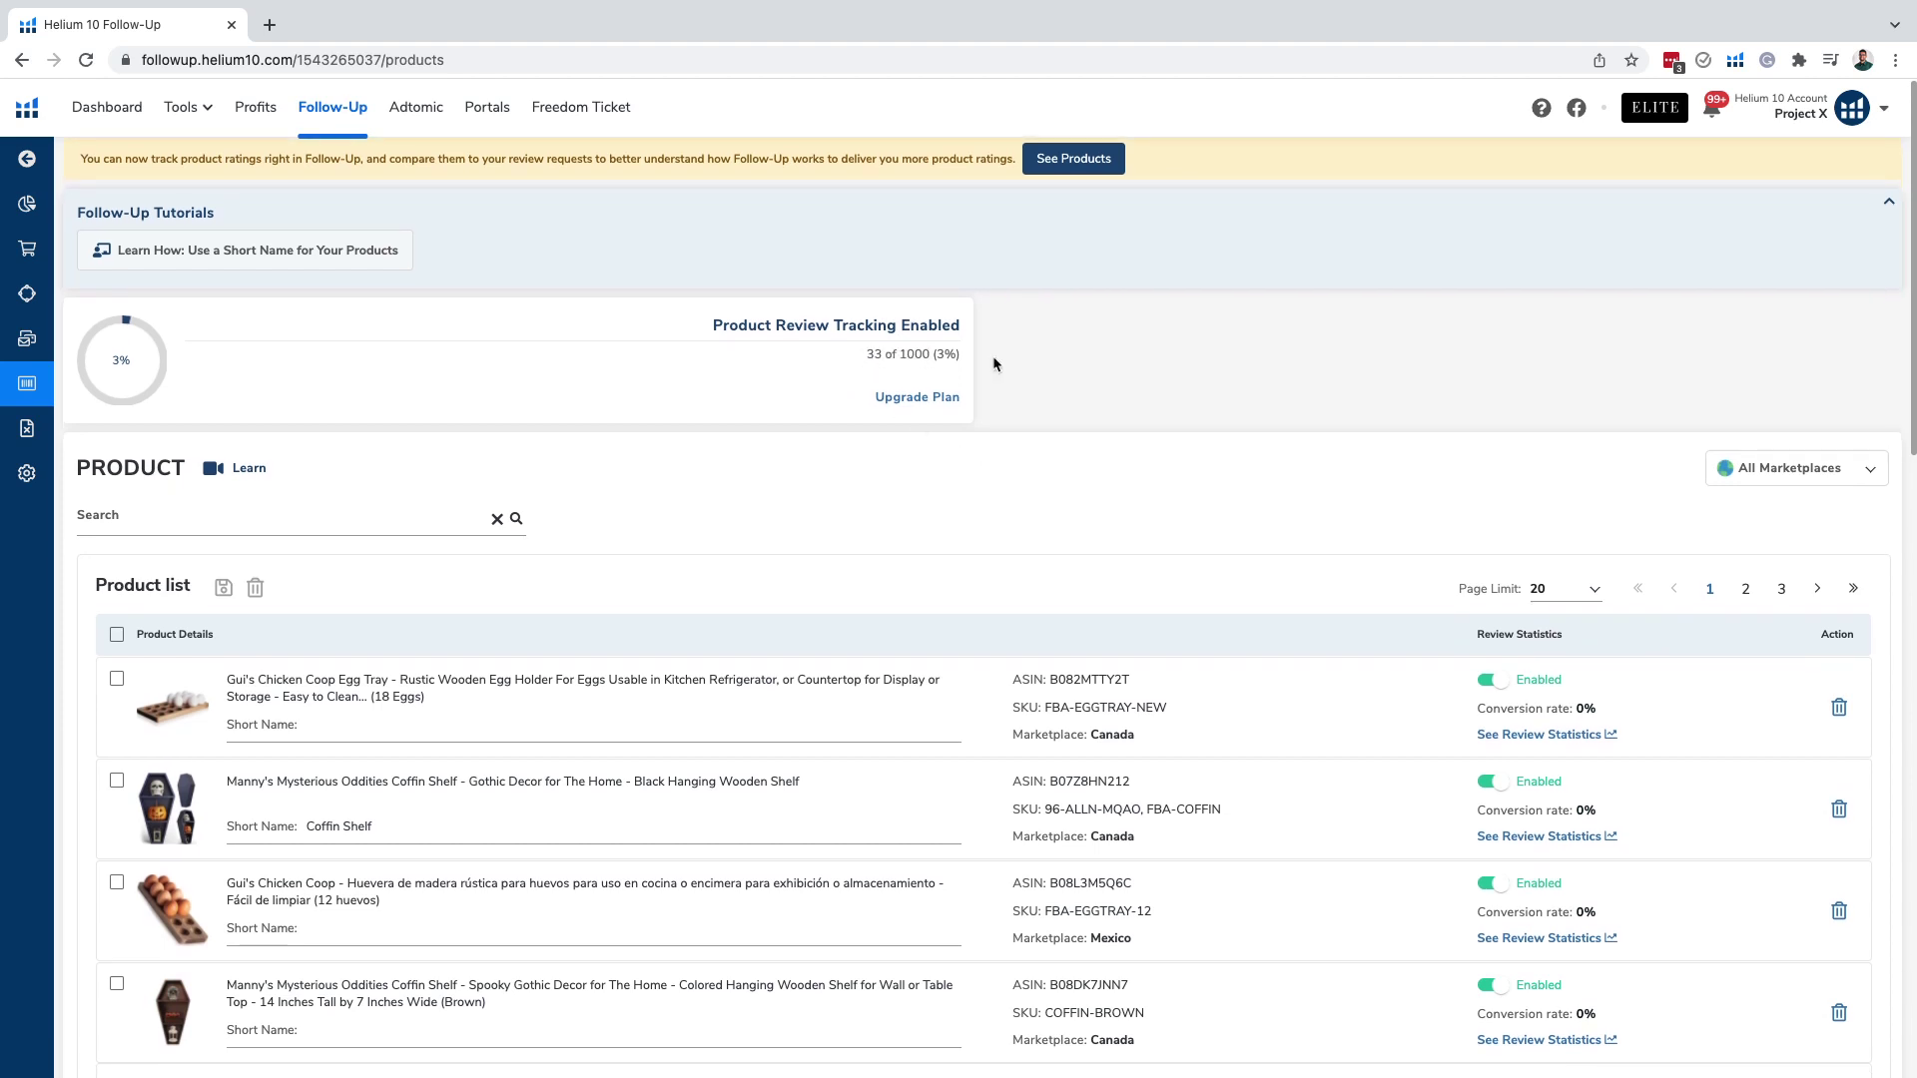
scroll(901, 435, "down", 1)
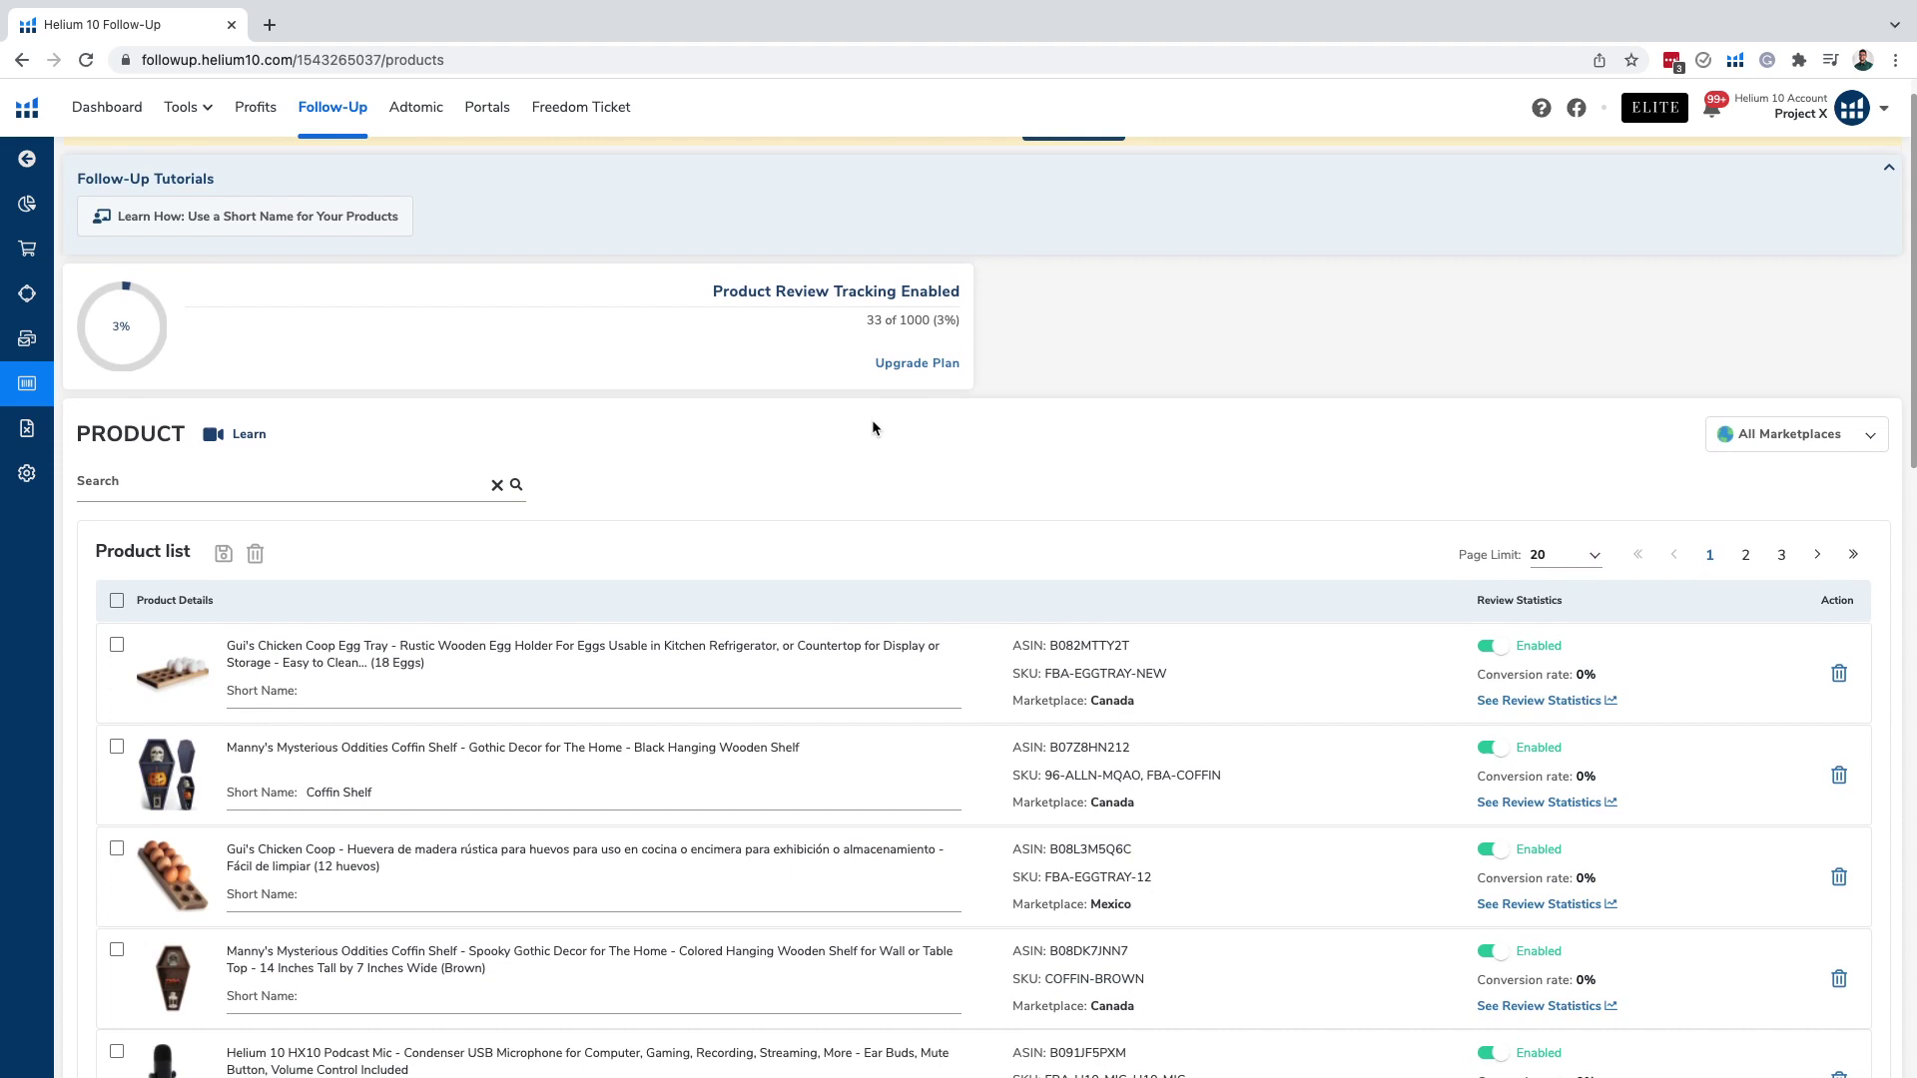
scroll(872, 420, "up", 1)
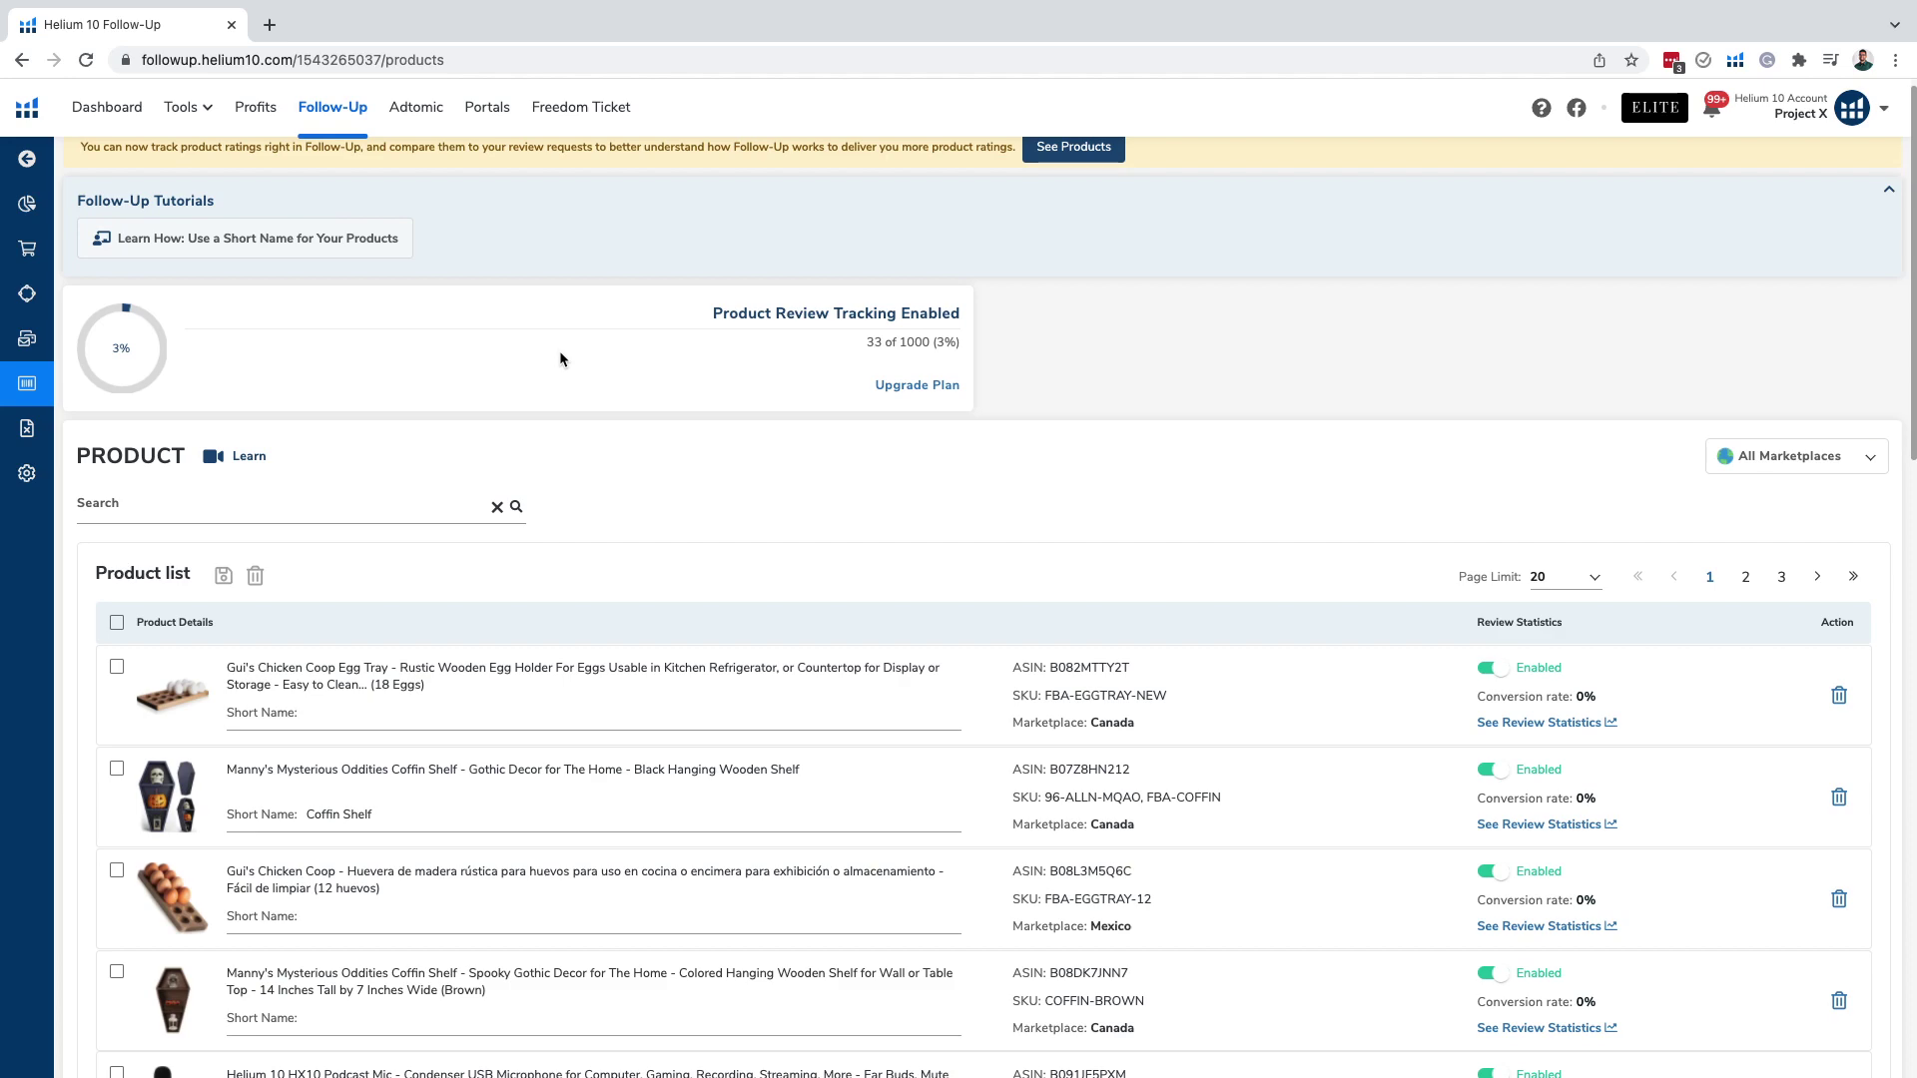
scroll(591, 376, "up", 1)
scroll(879, 452, "down", 5)
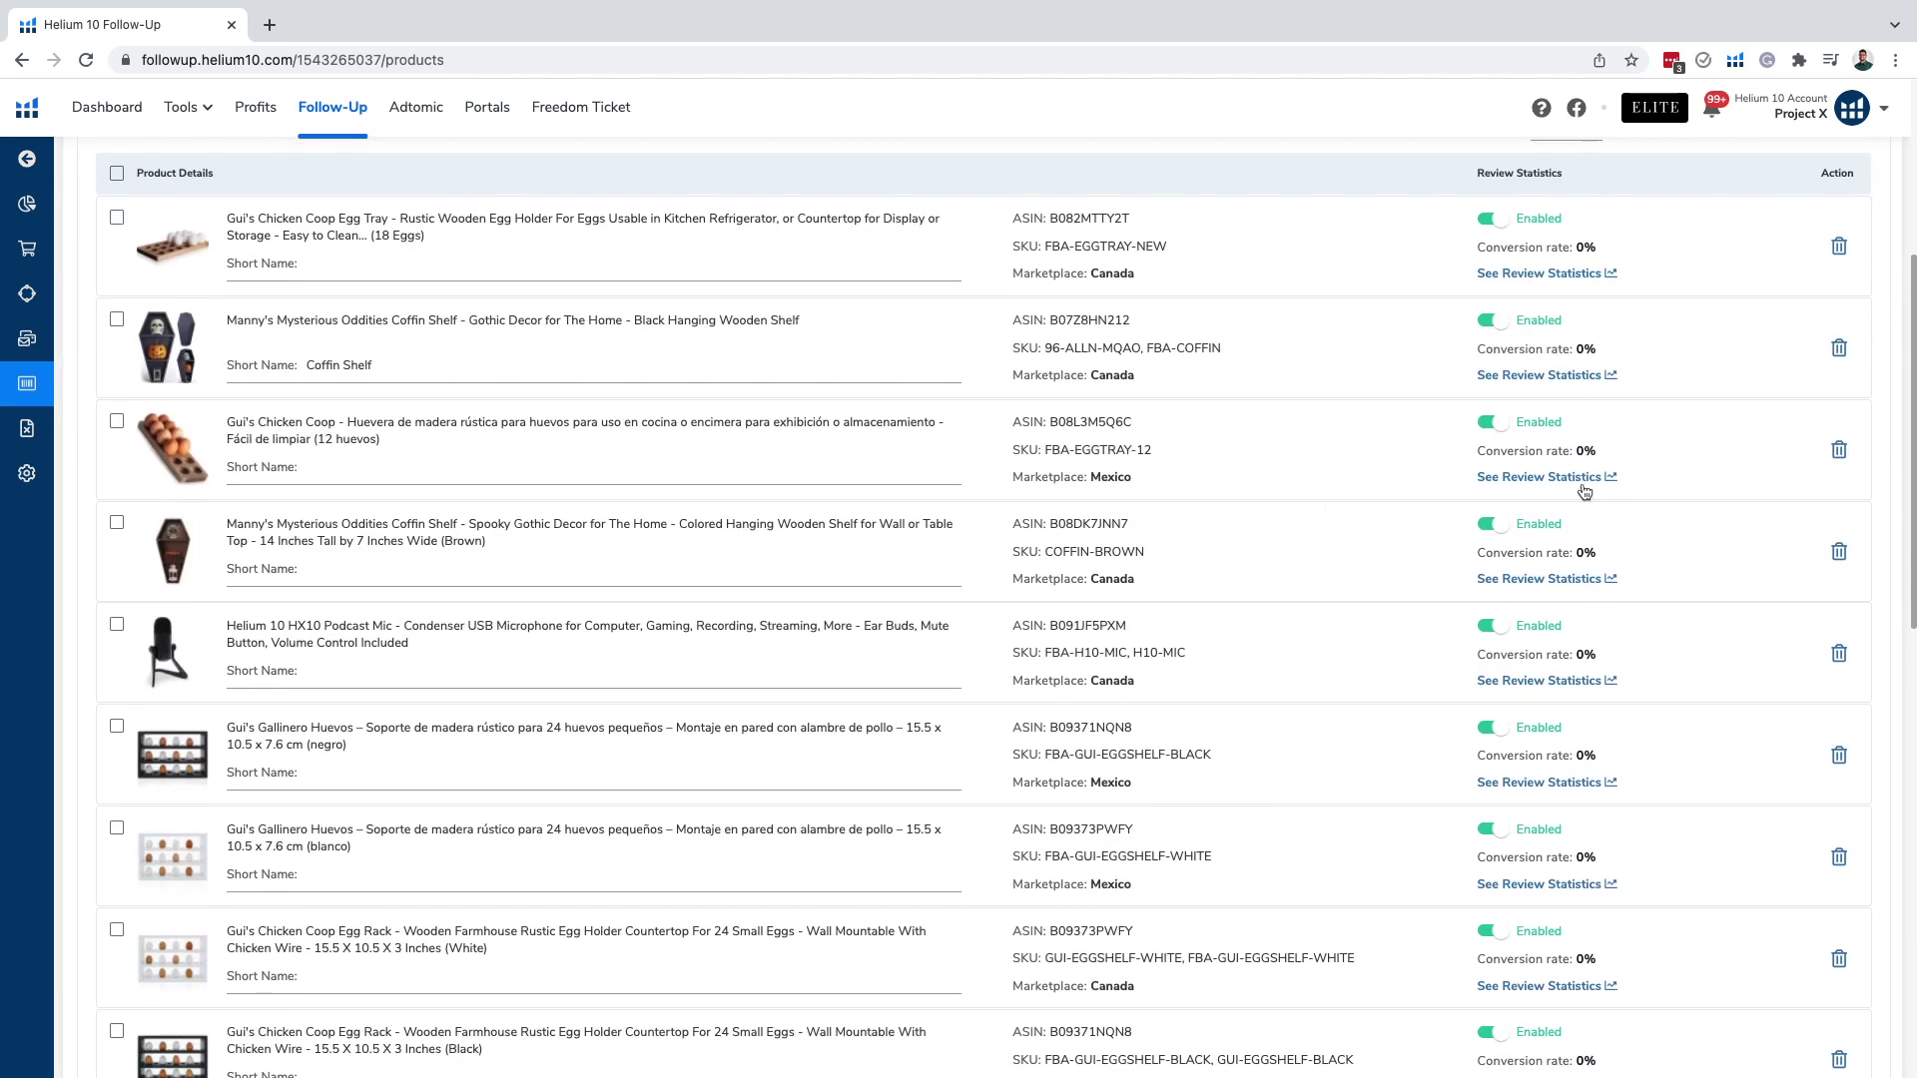
scroll(931, 455, "up", 5)
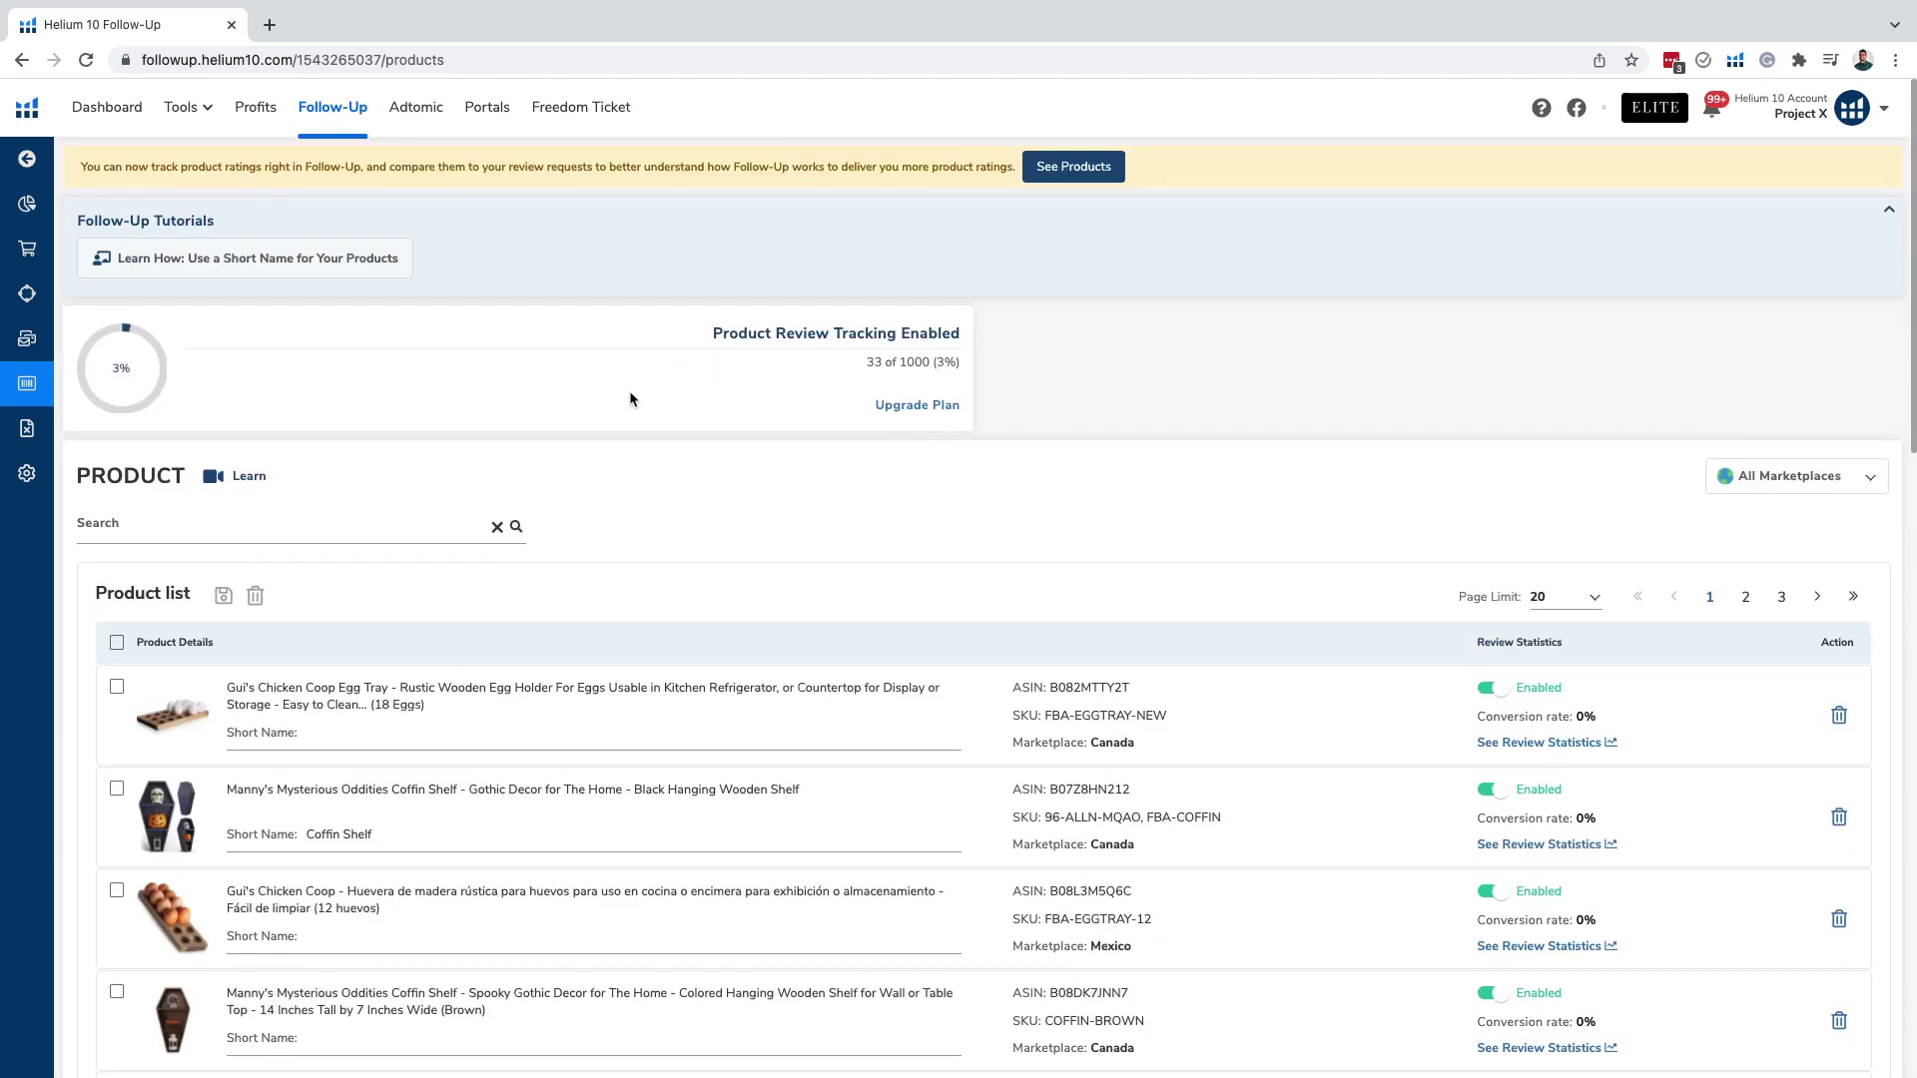
scroll(899, 559, "down", 3)
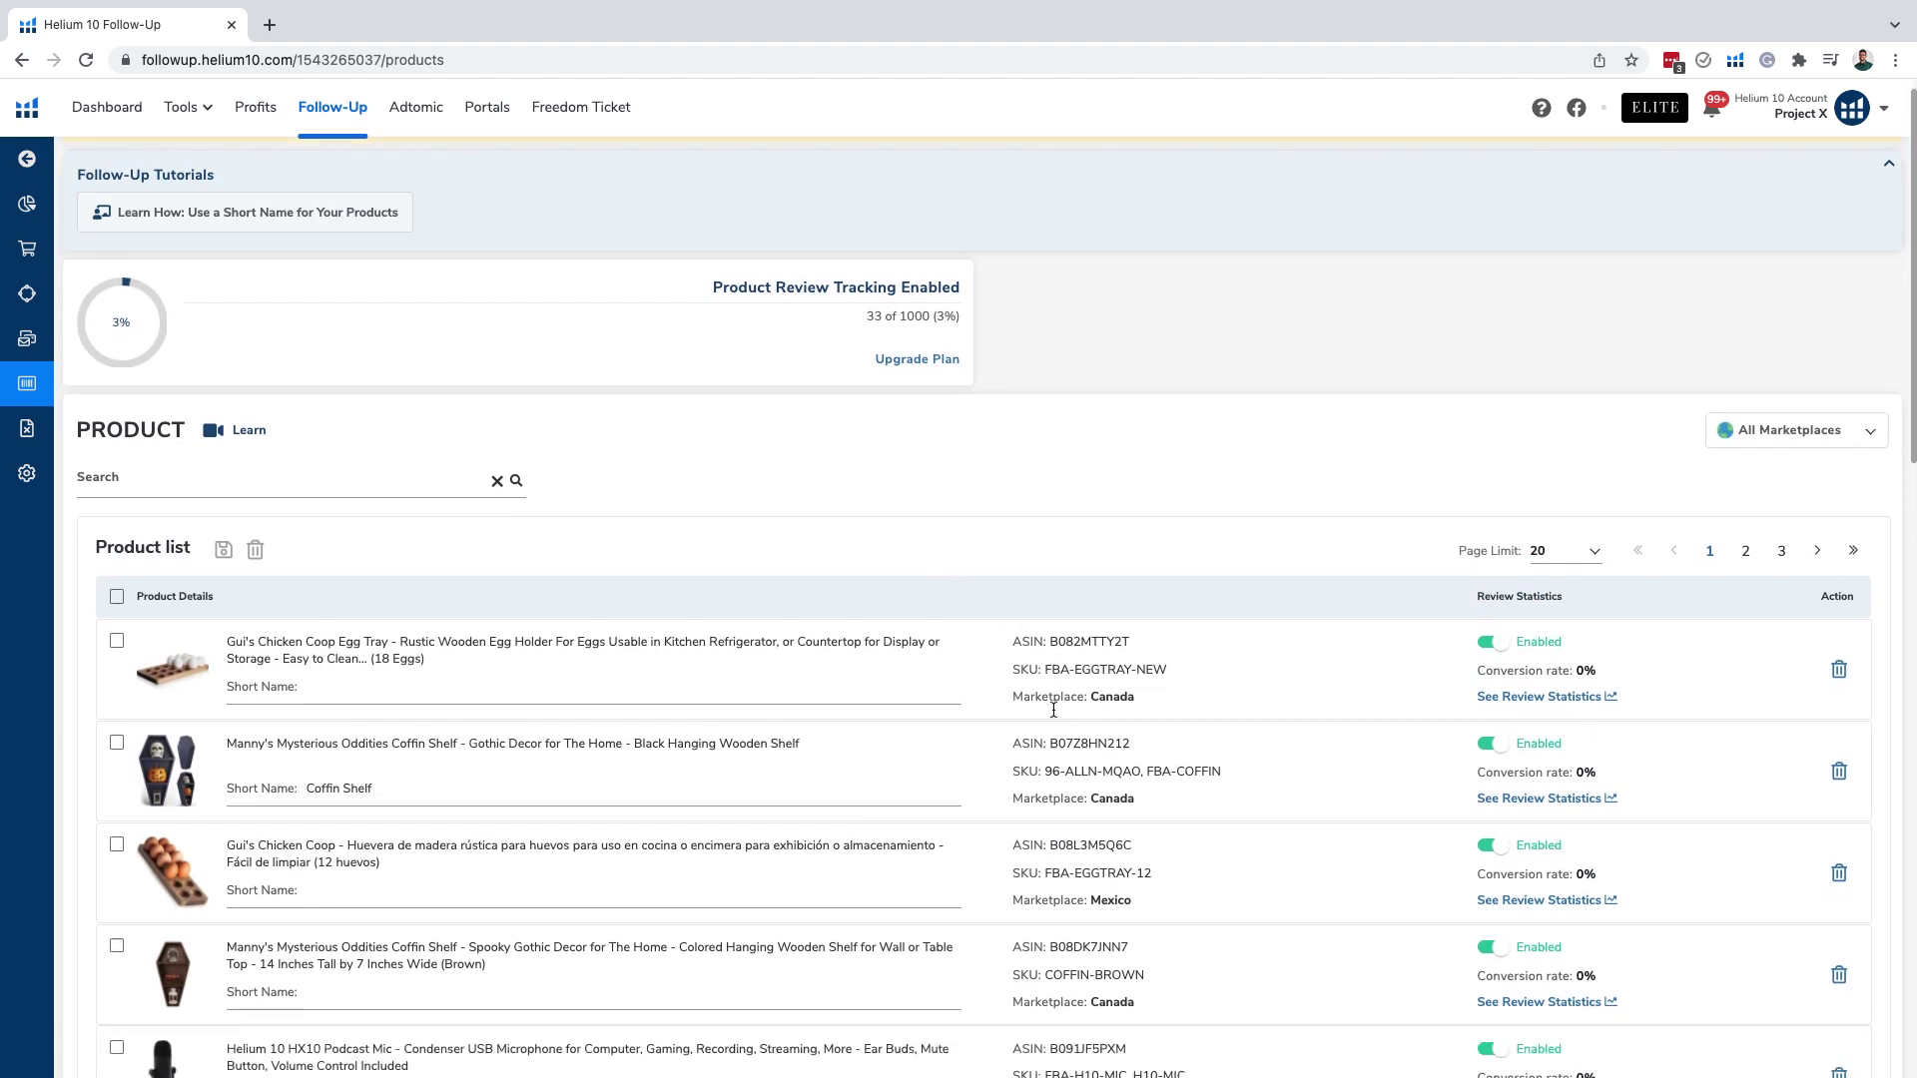
scroll(999, 649, "up", 3)
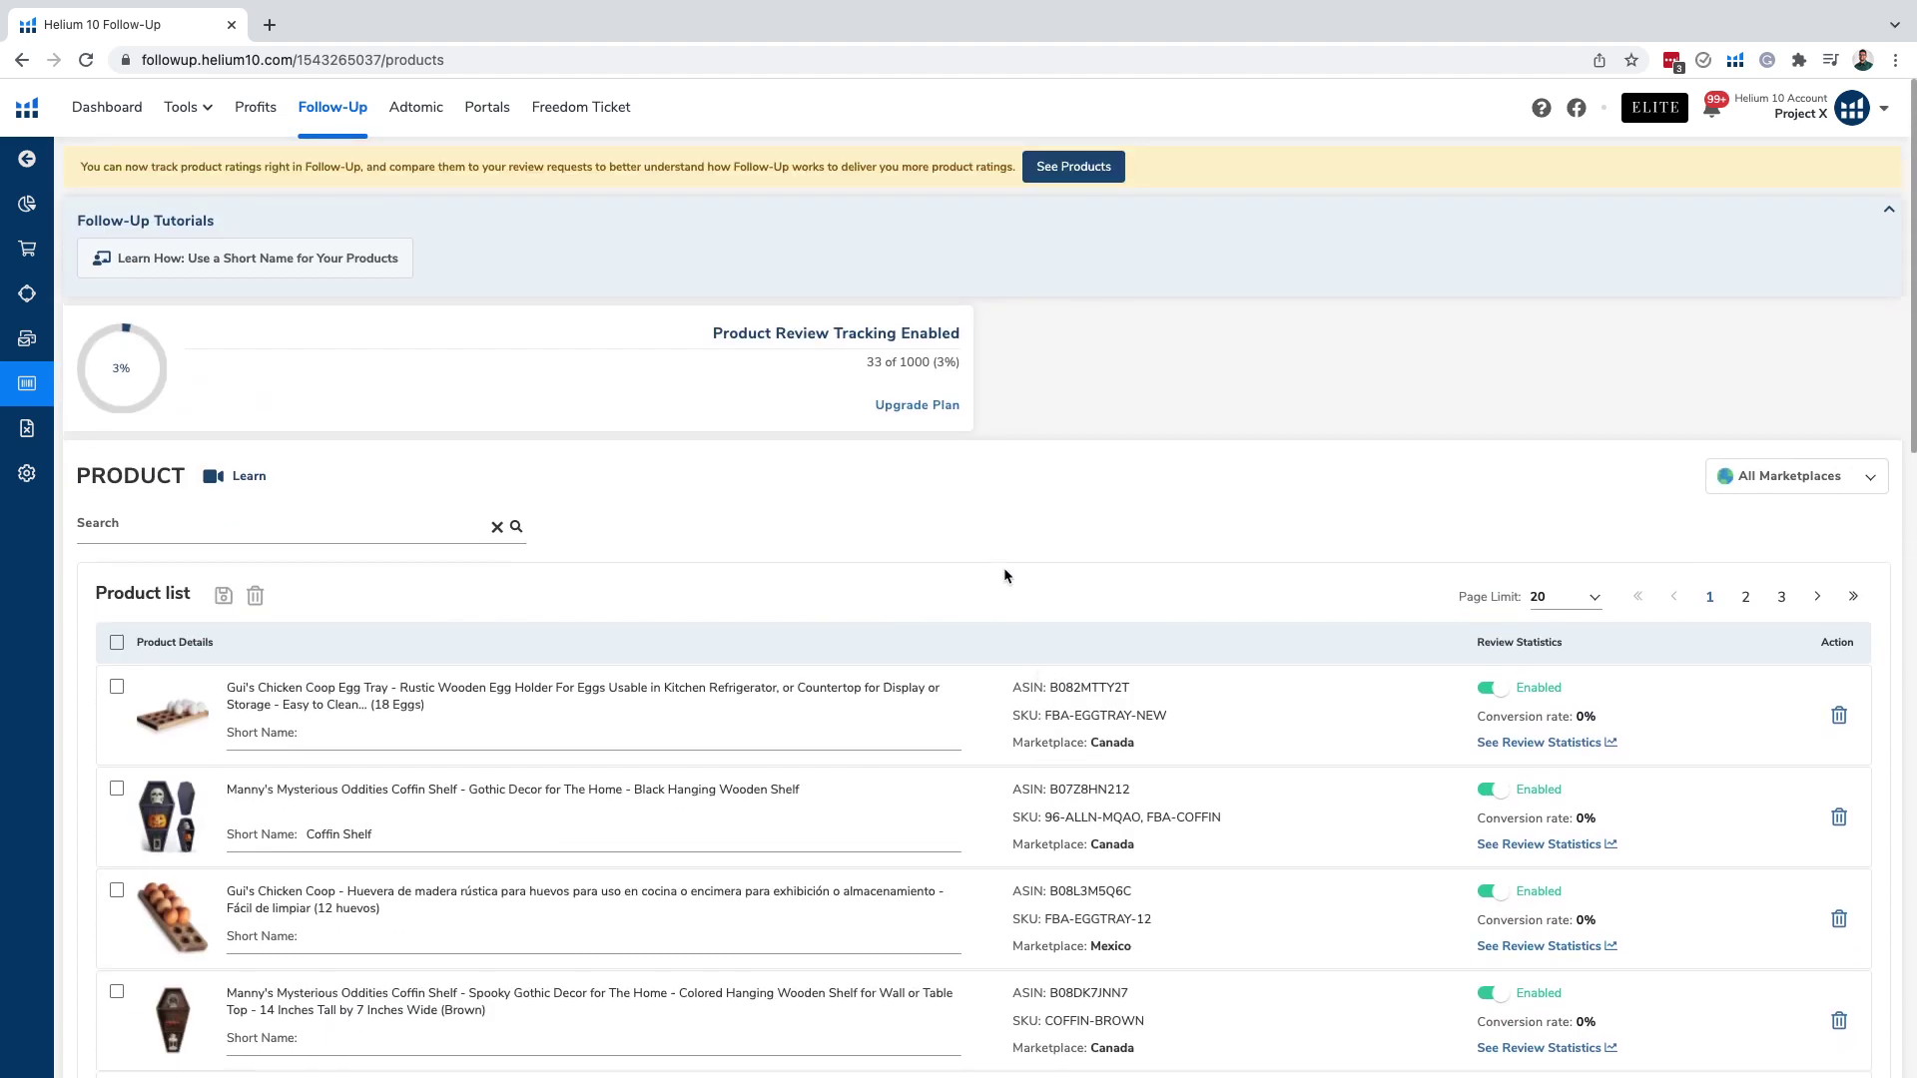
scroll(1114, 736, "down", 5)
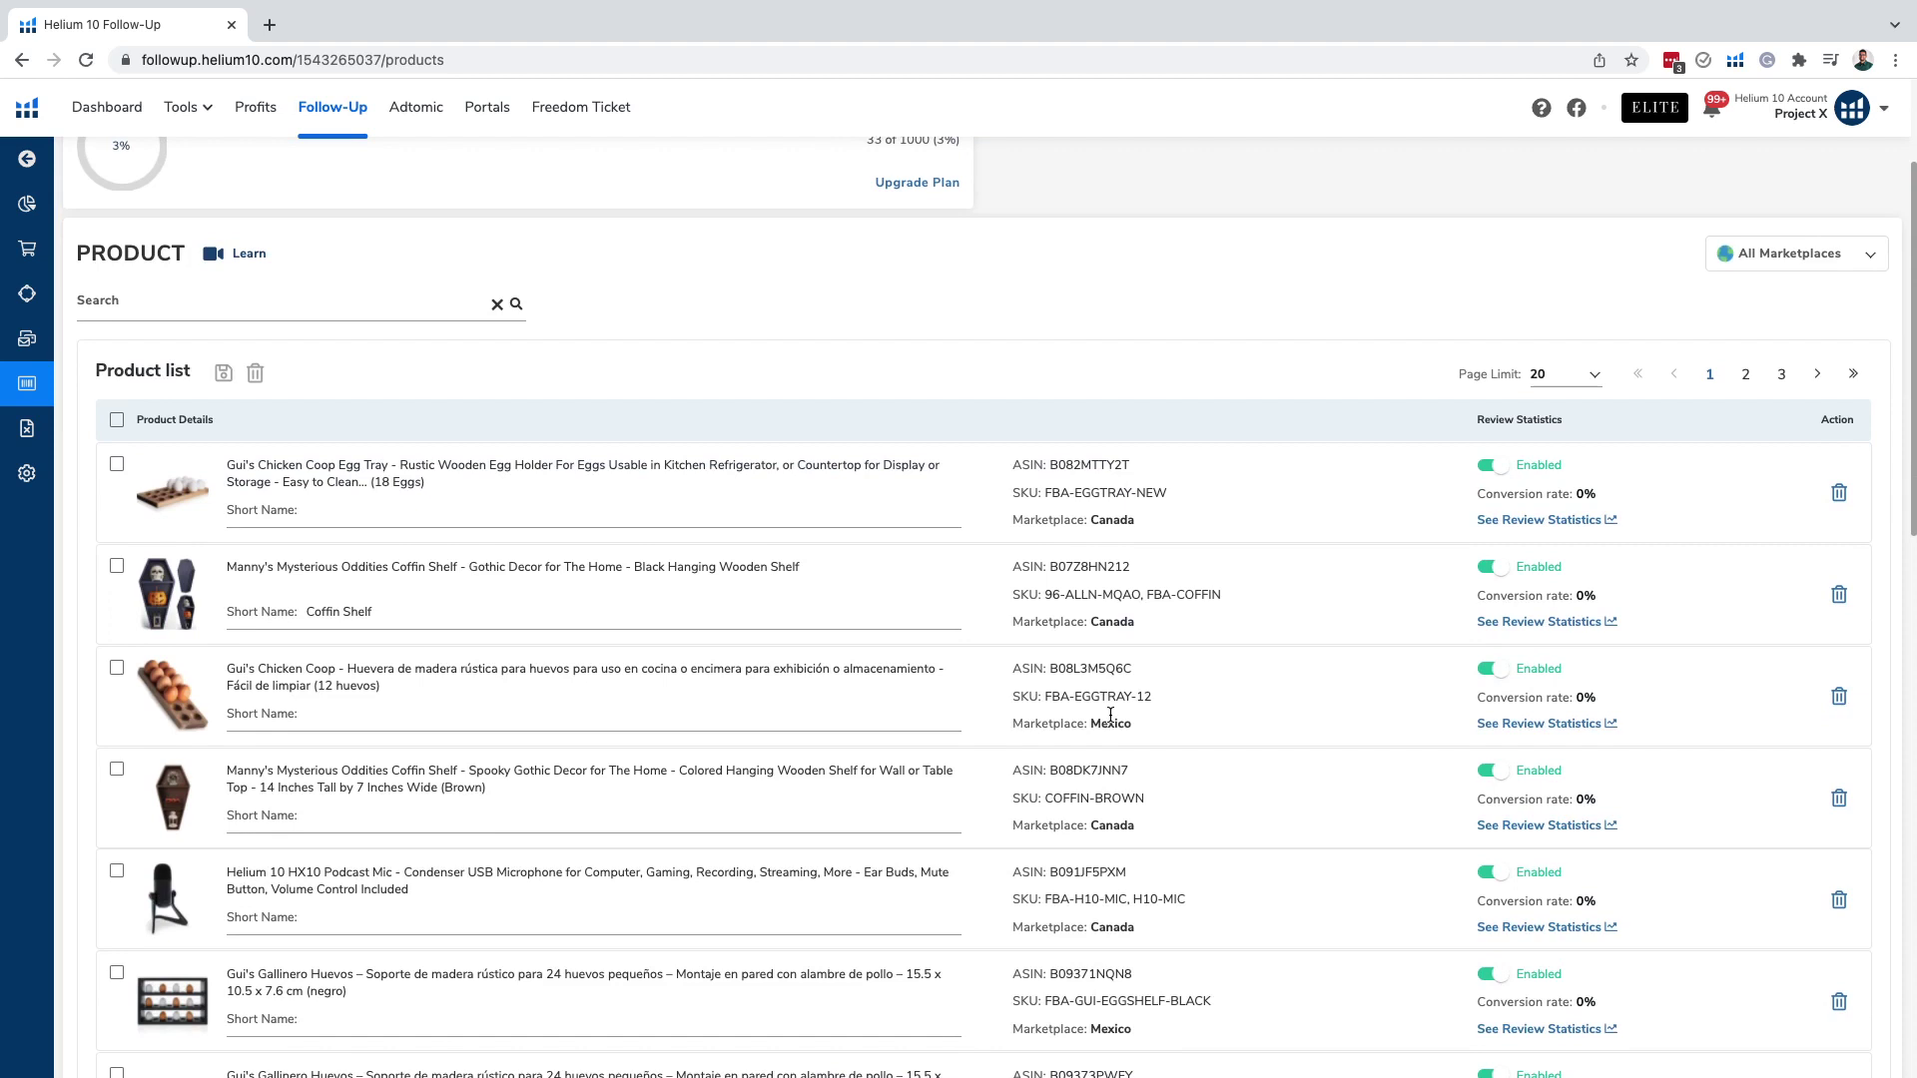
scroll(1342, 565, "up", 2)
scroll(1340, 555, "up", 2)
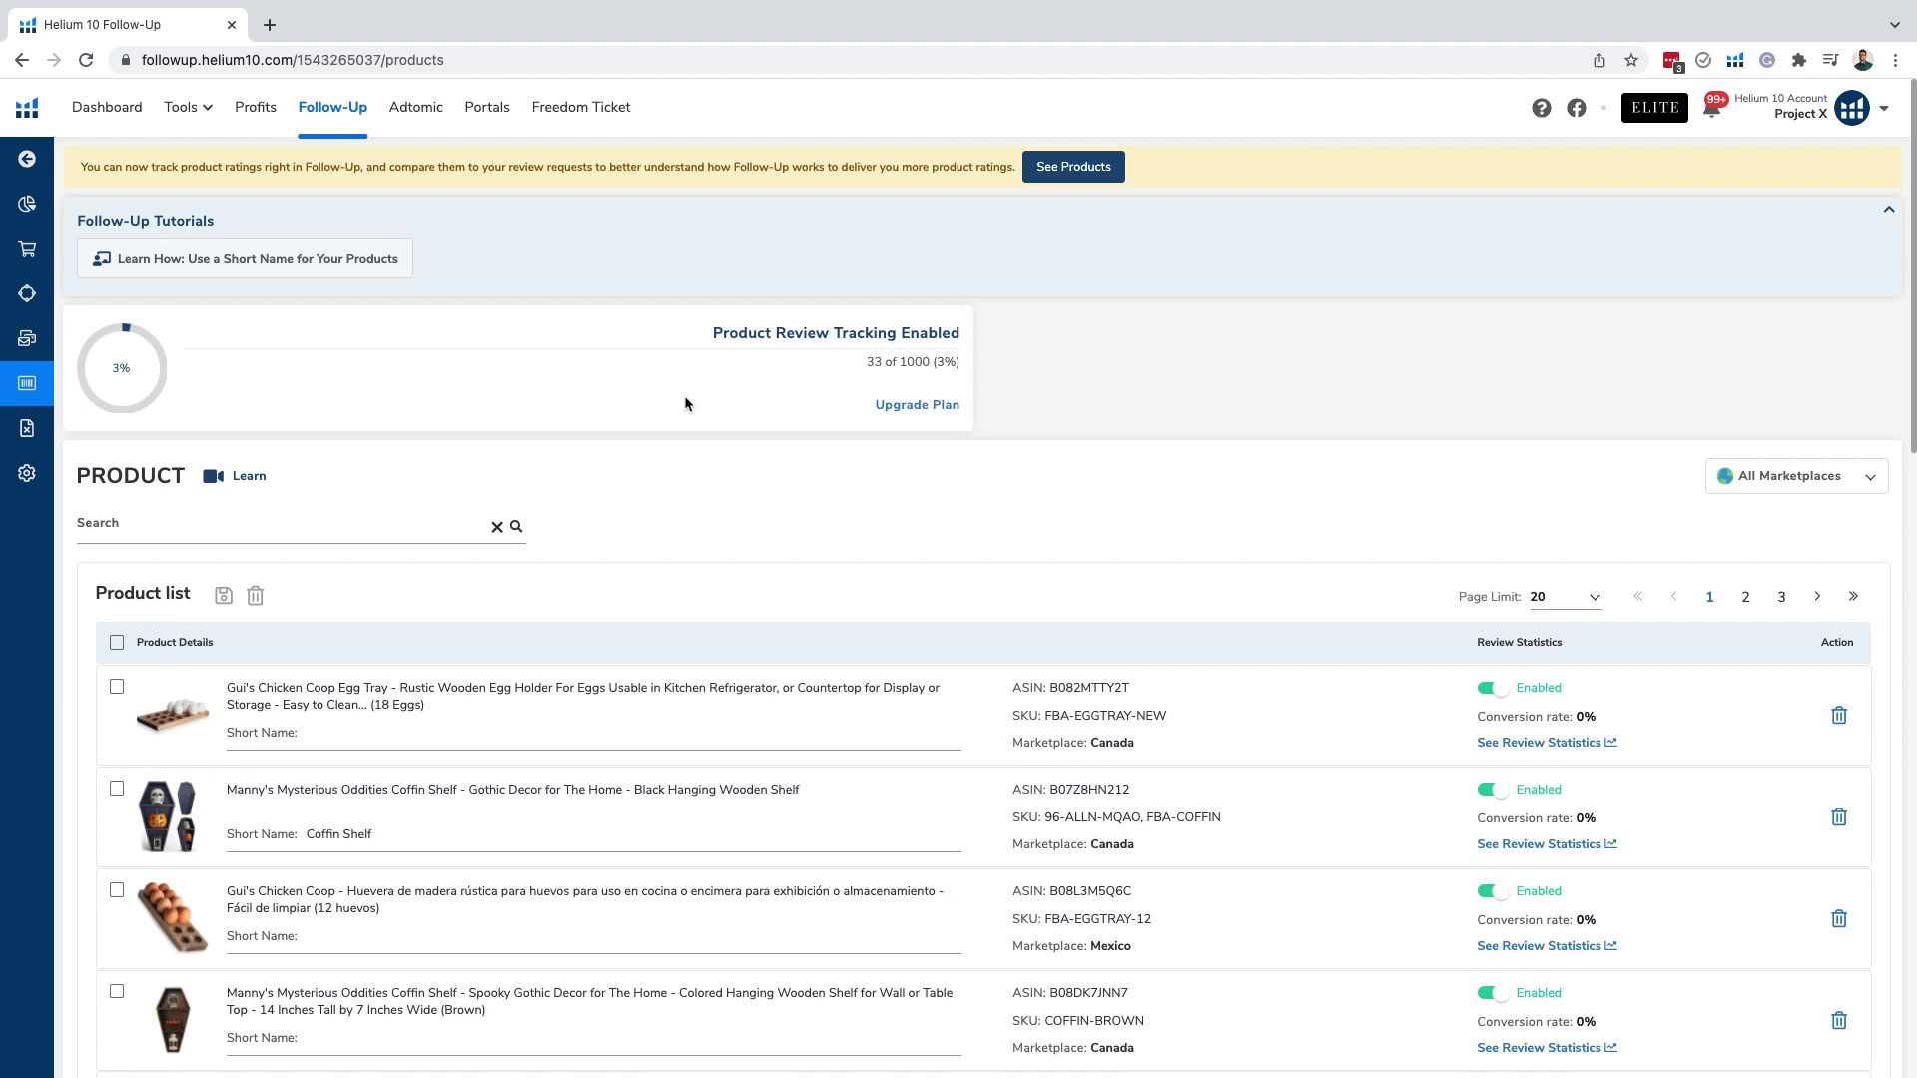
scroll(1158, 530, "down", 2)
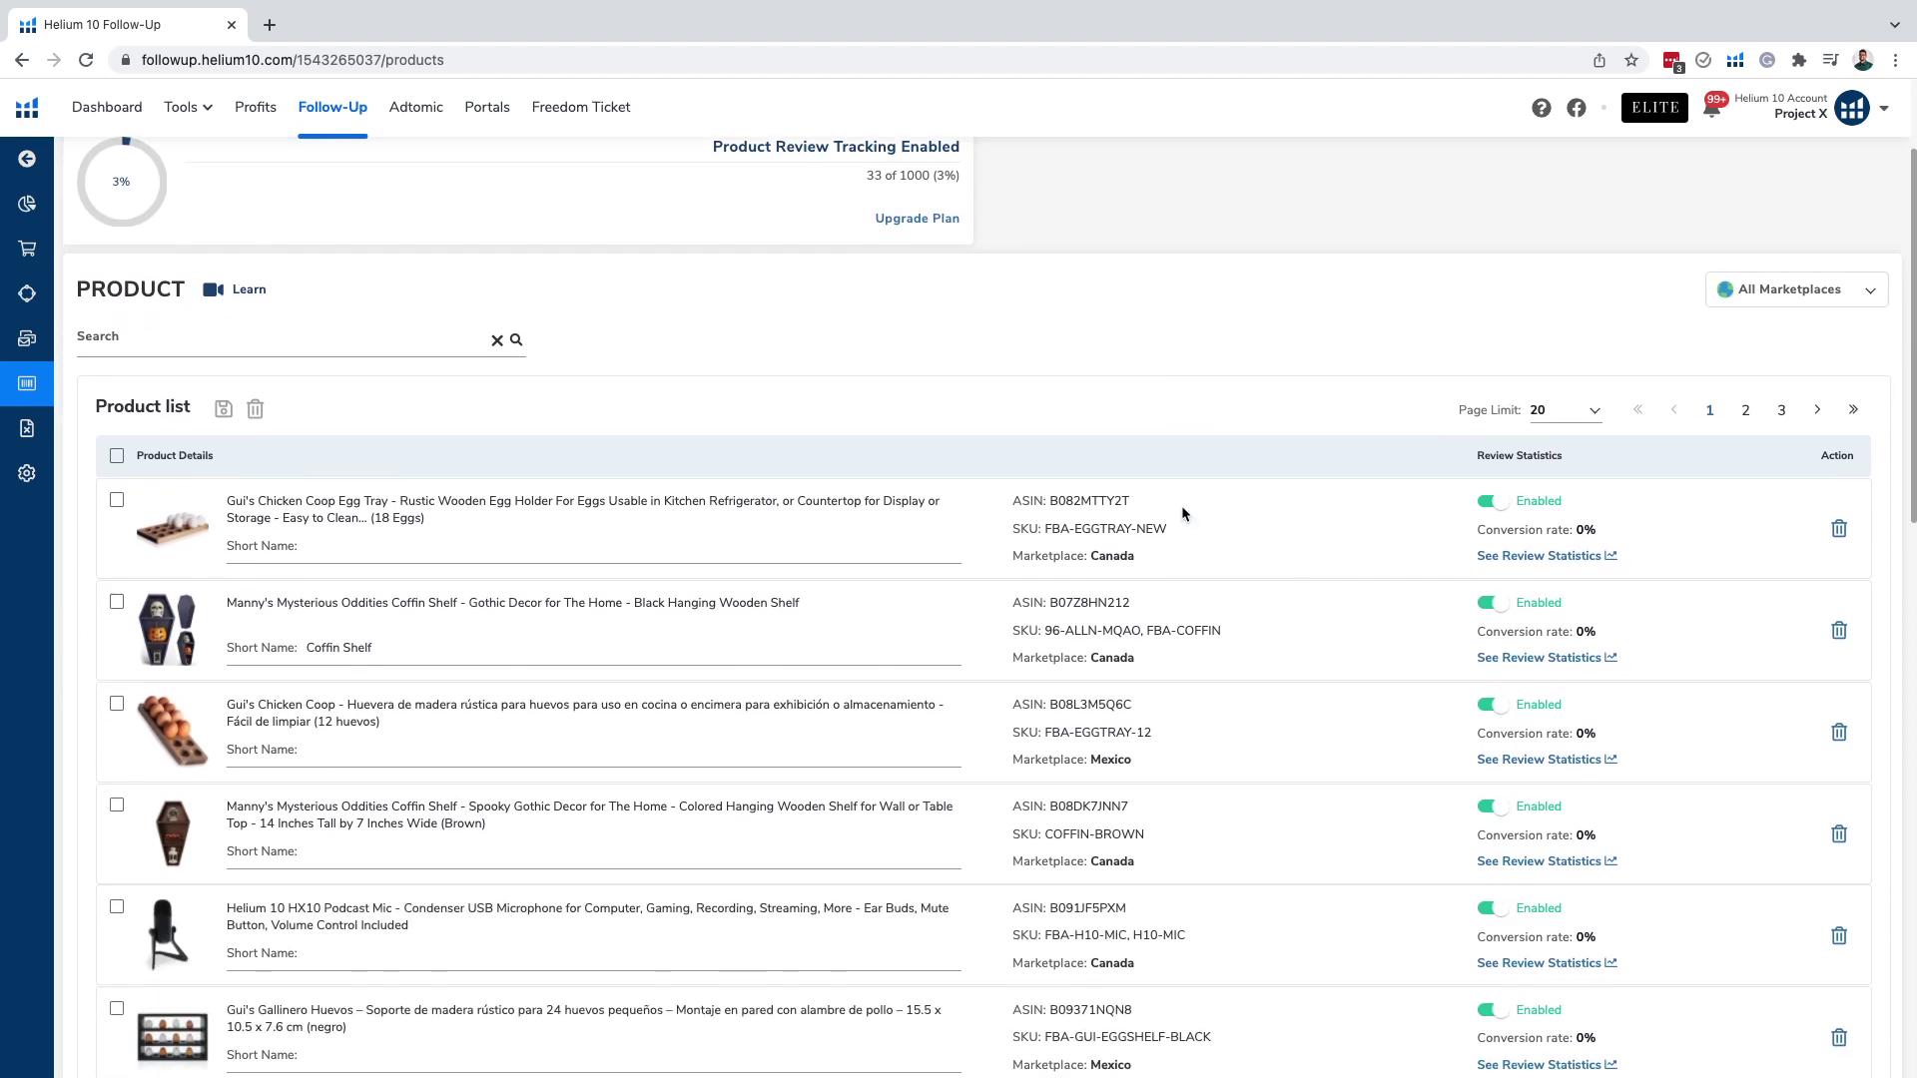
scroll(1189, 458, "down", 1)
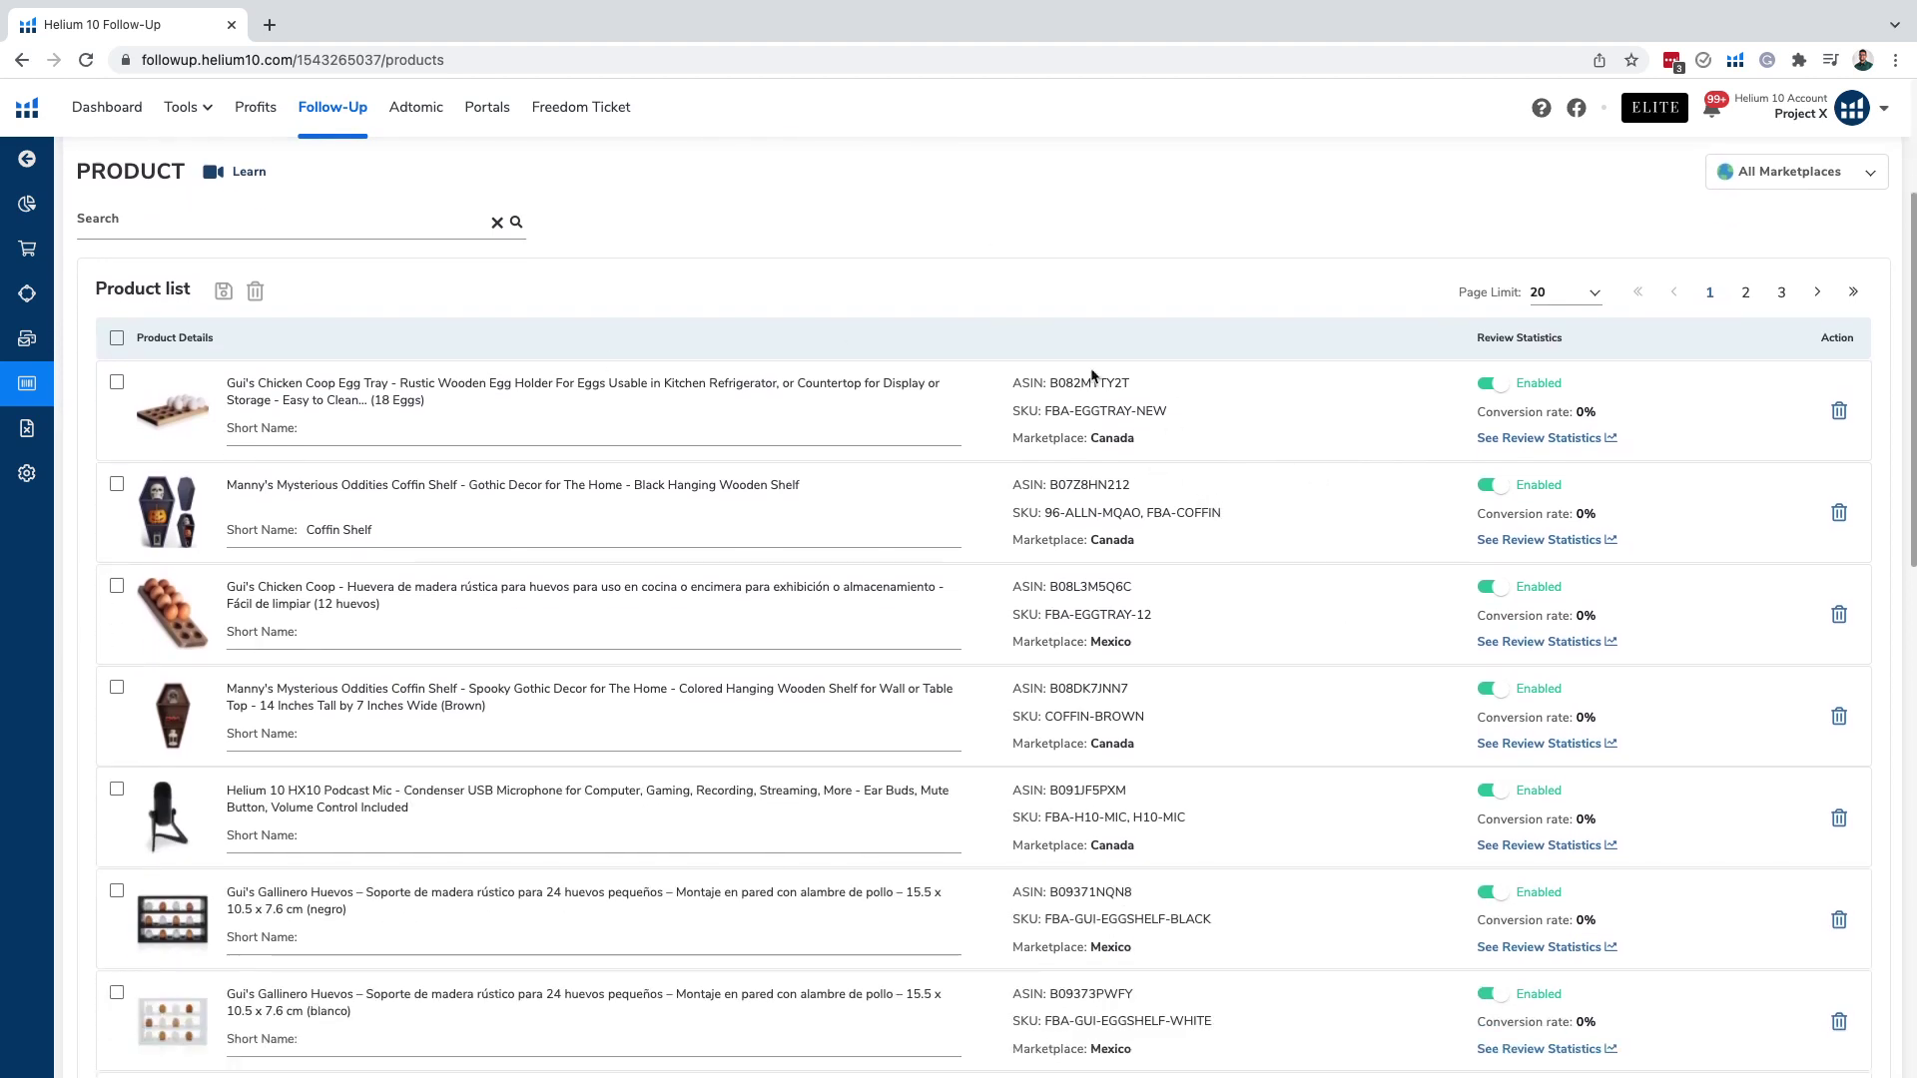
scroll(1358, 358, "up", 2)
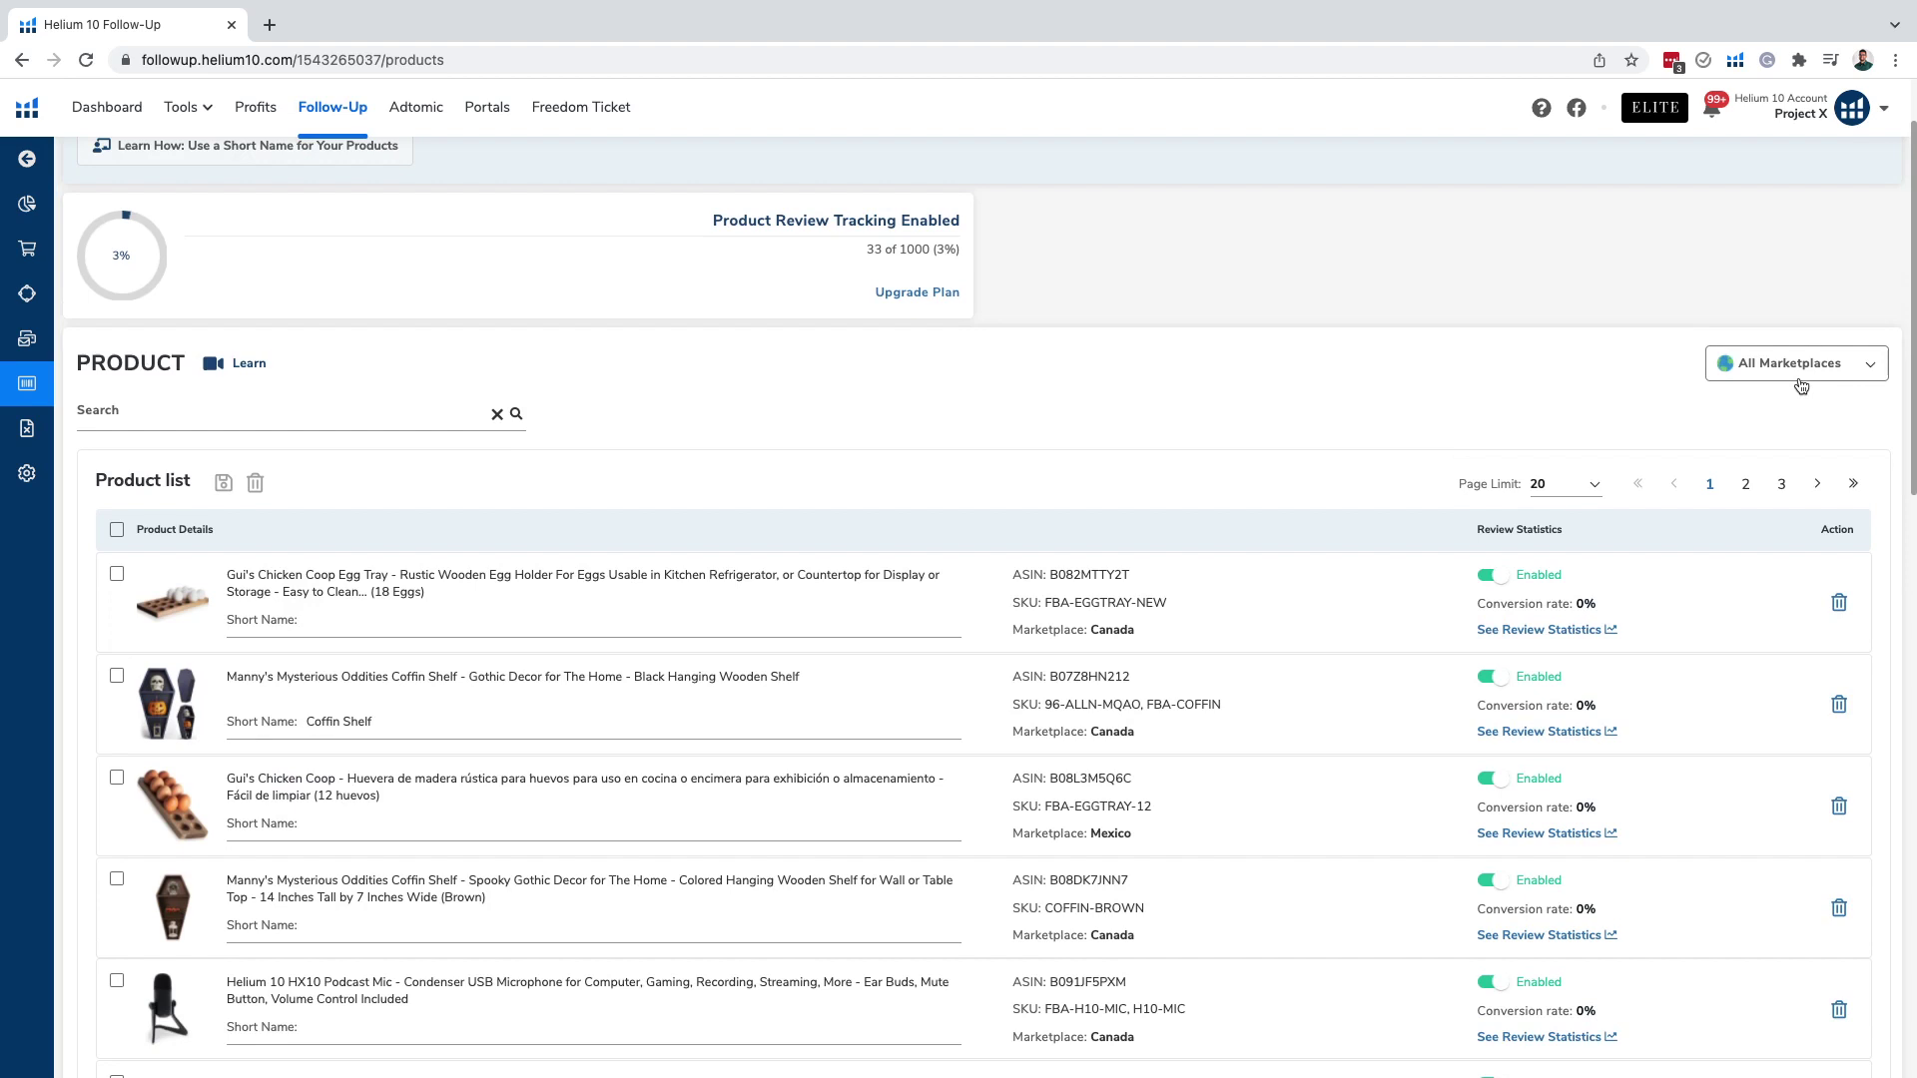
- Filter the product list to the United States marketplace and scroll through the results
left_click(1757, 366)
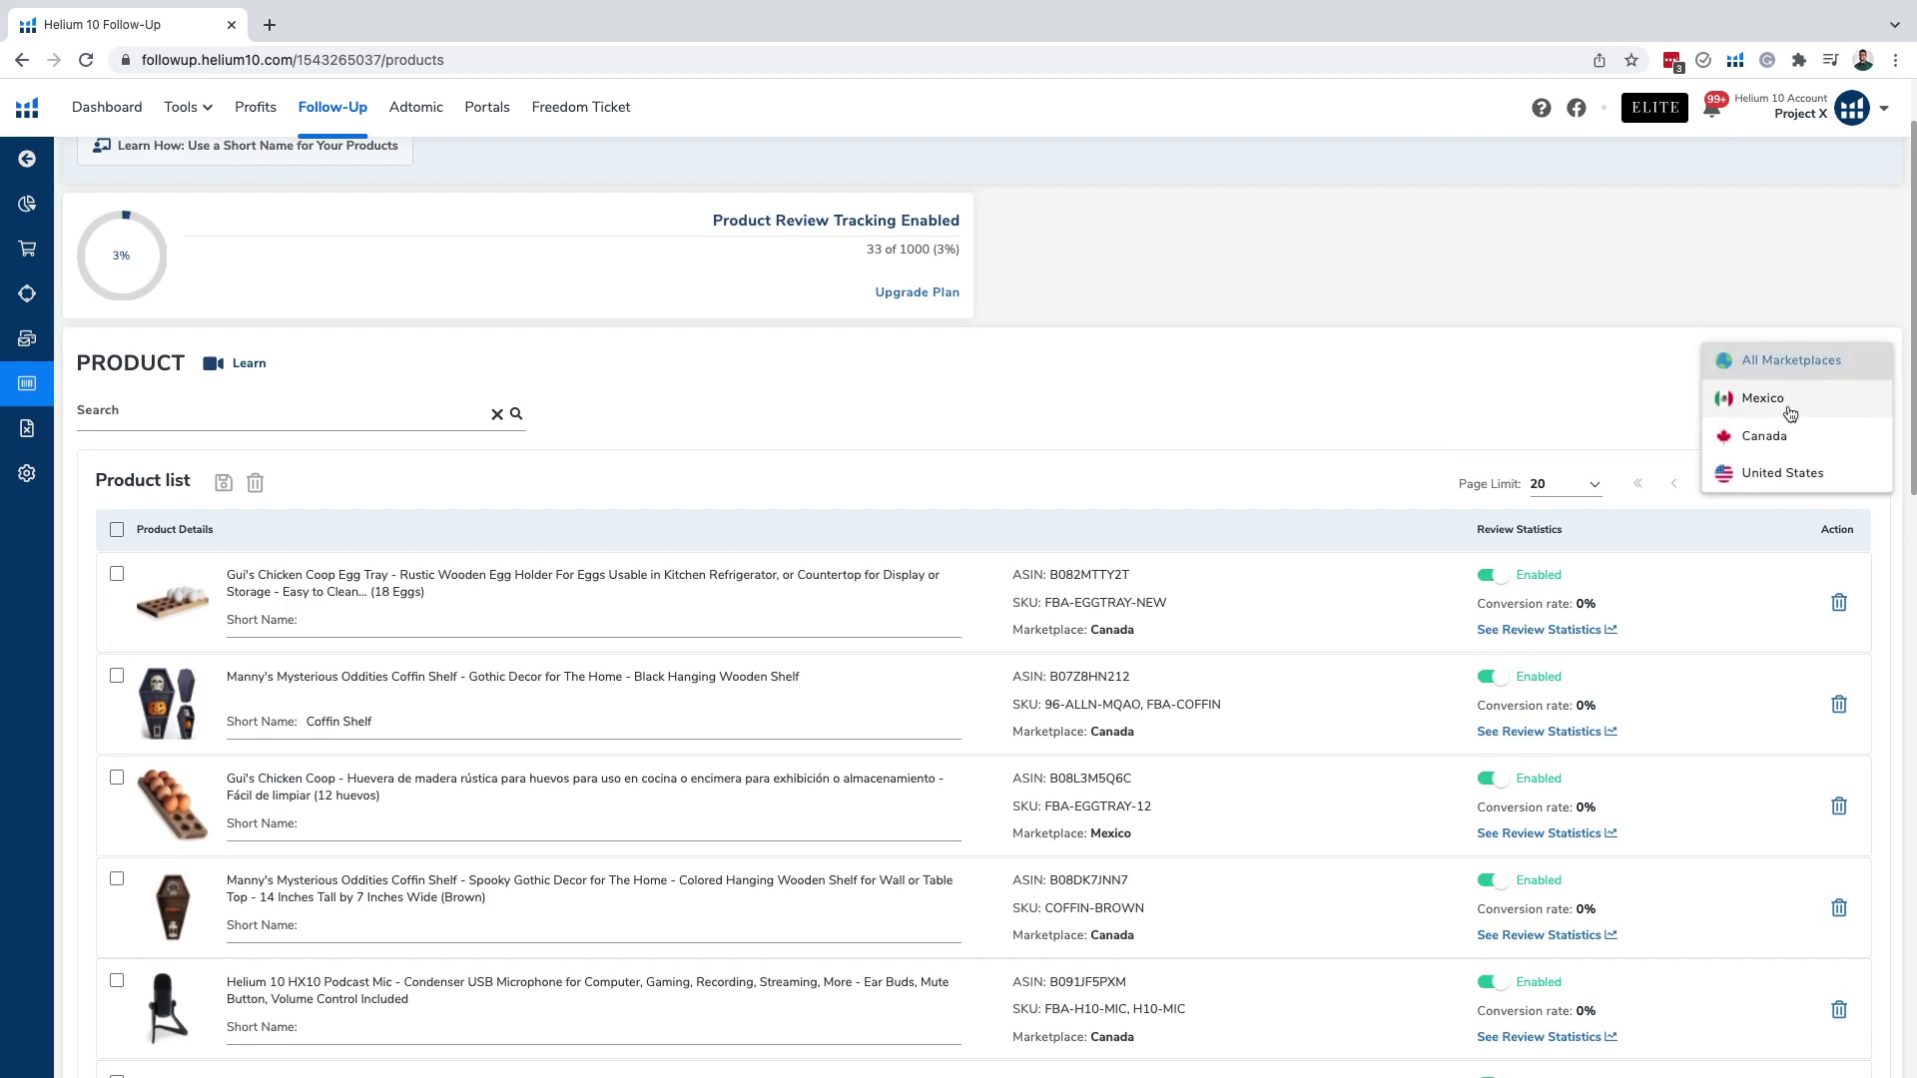
left_click(1783, 473)
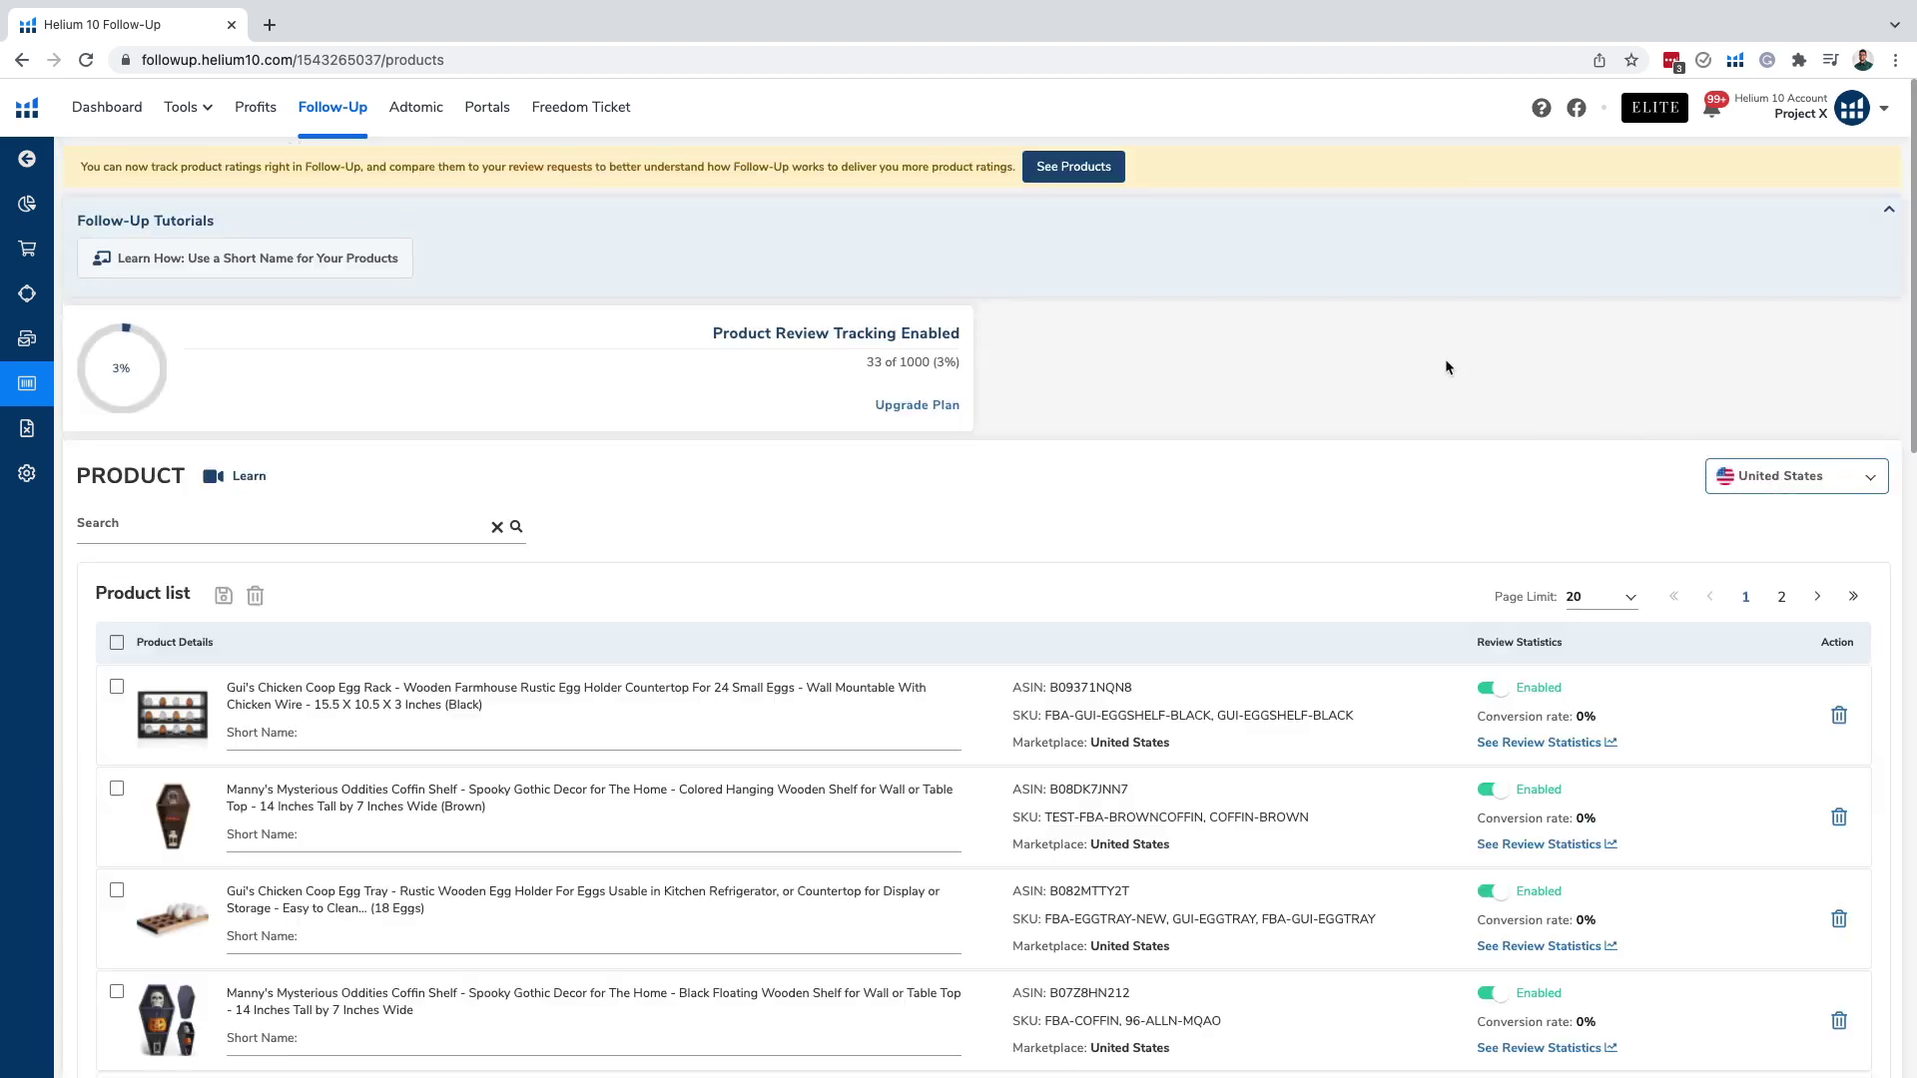
scroll(1237, 505, "down", 4)
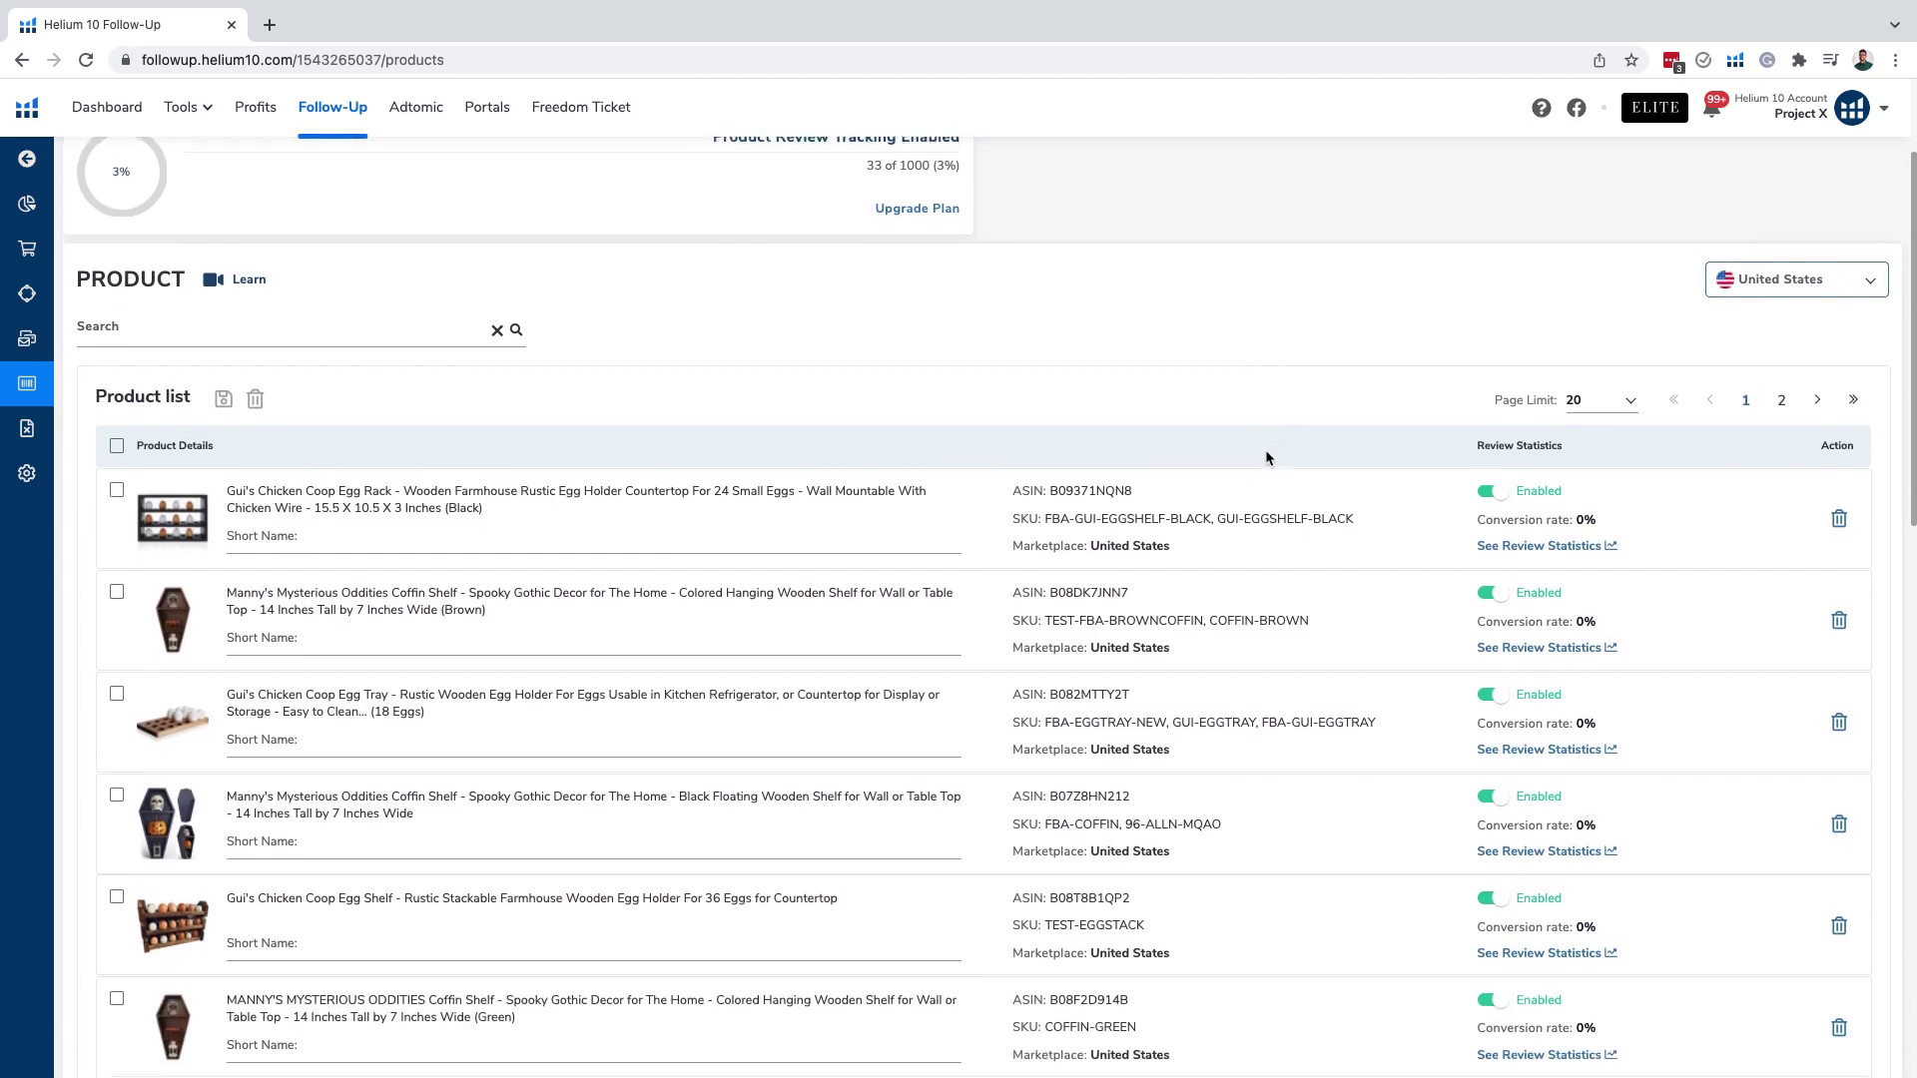
scroll(1488, 436, "down", 8)
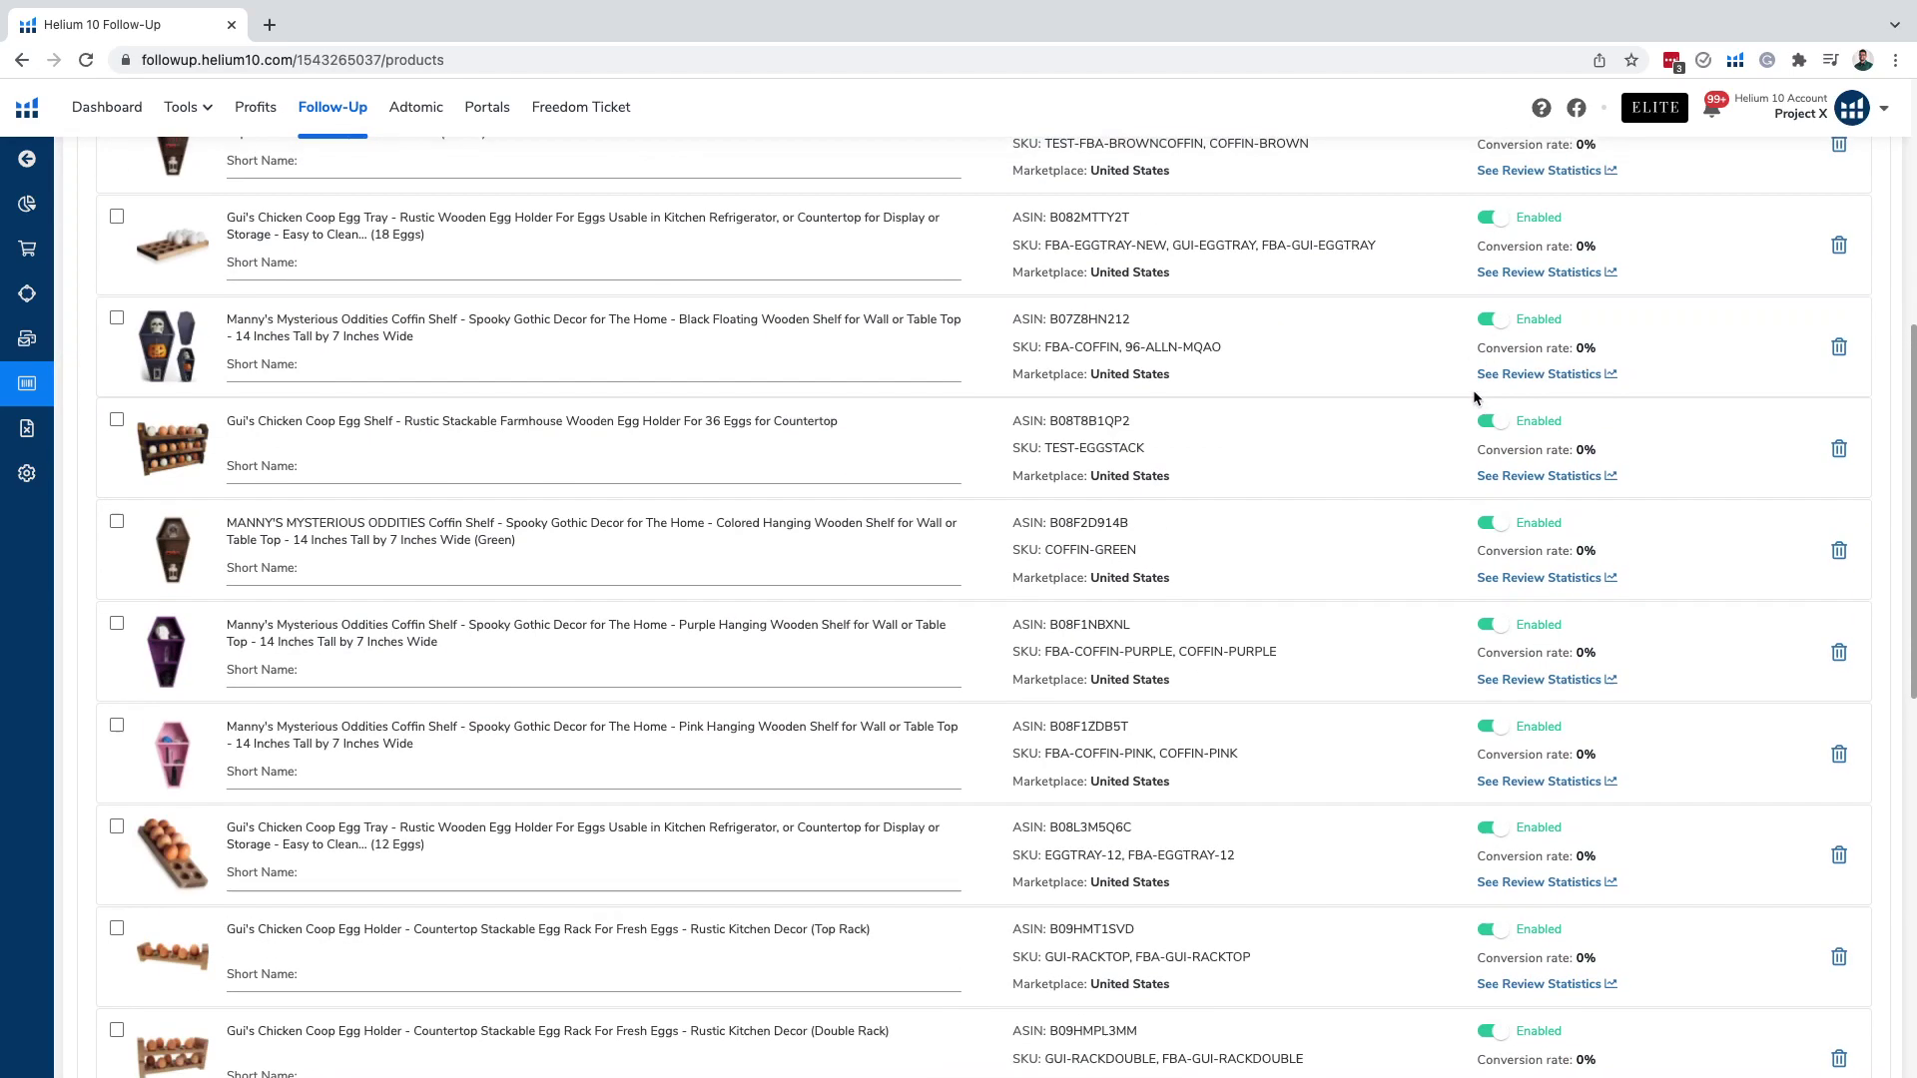
scroll(1488, 436, "down", 5)
scroll(1582, 473, "up", 12)
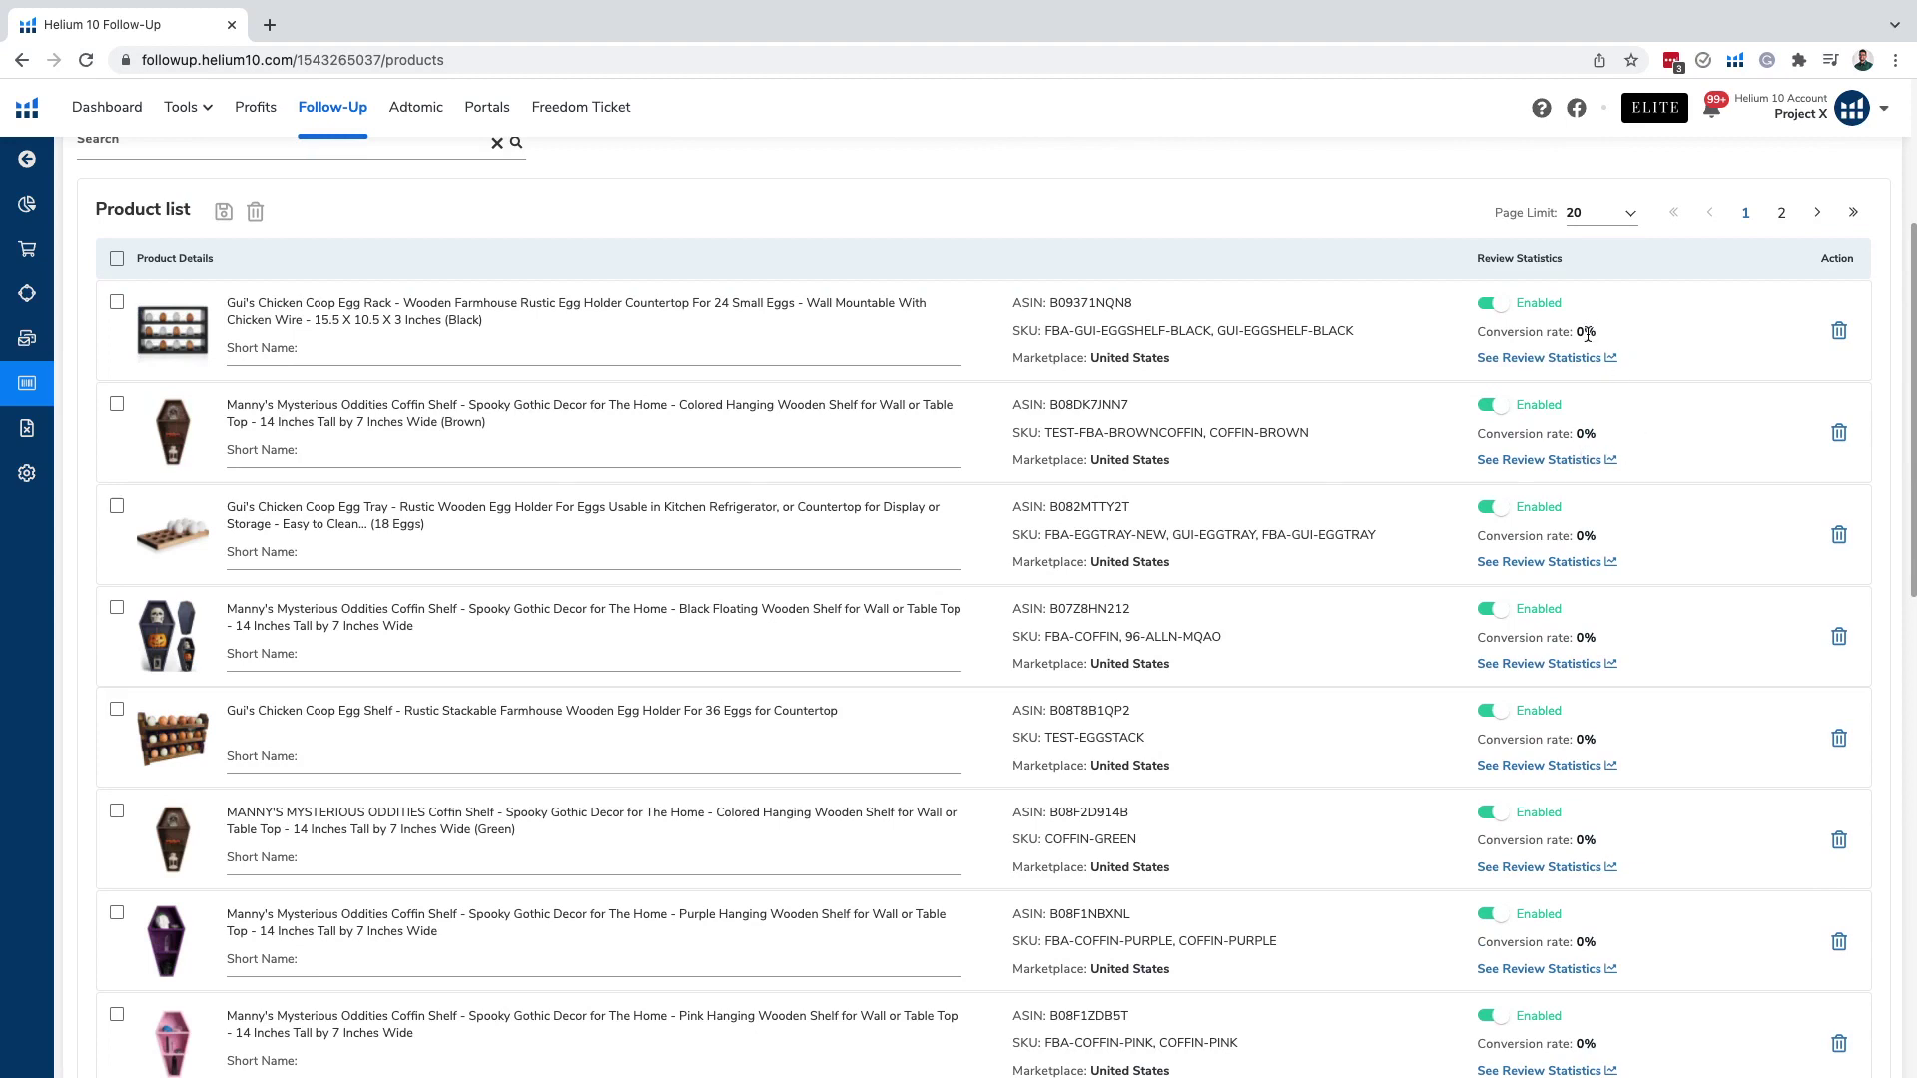
- Check the first product's 0% conversion rate, then open the black egg rack's review statistics
left_click_drag(1578, 332, 1603, 333)
left_click(1582, 332)
left_click(1612, 360)
- Close the current summary and open review statistics for the black coffin shelf
left_click(1292, 204)
scroll(1453, 568, "down", 1)
left_click(1610, 642)
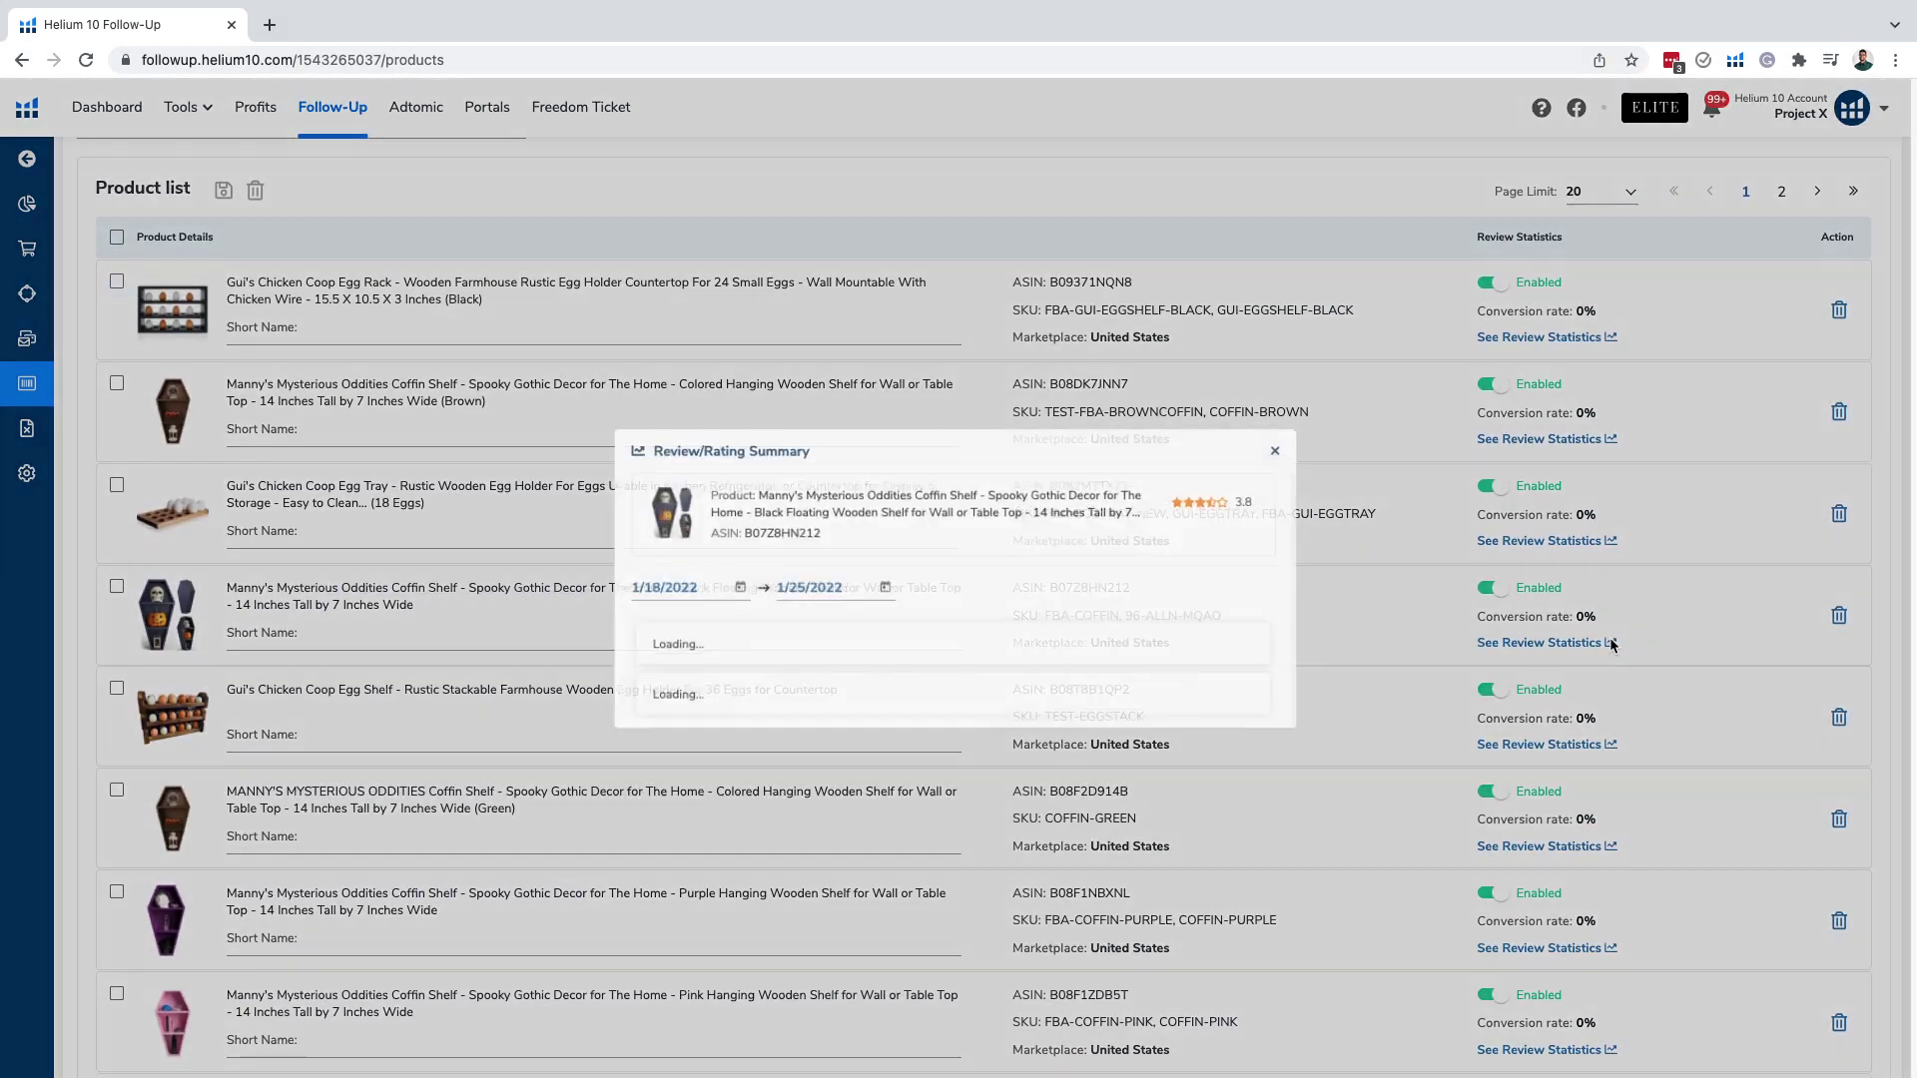
- Set the summary's start date to Dec 1, 2021, covering 12/1/2021–1/25/2022
left_click(728, 346)
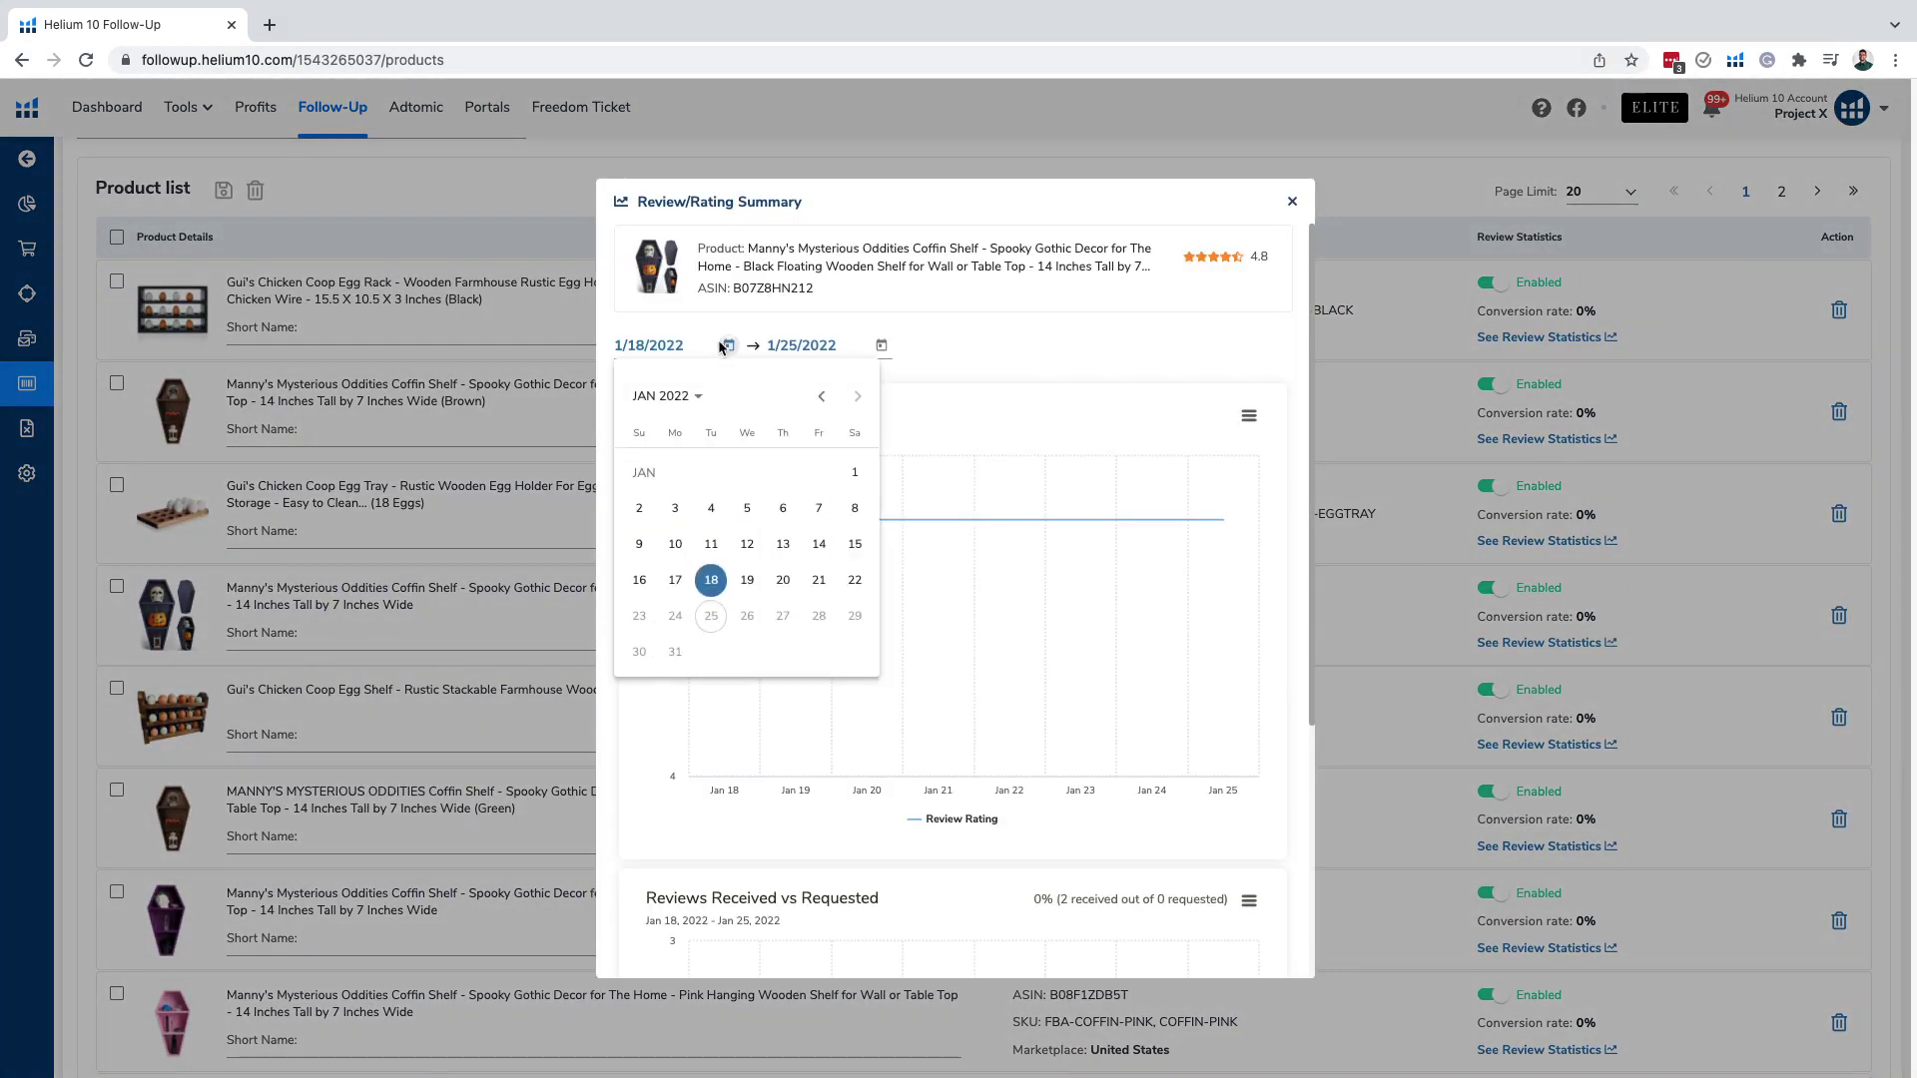
left_click(820, 395)
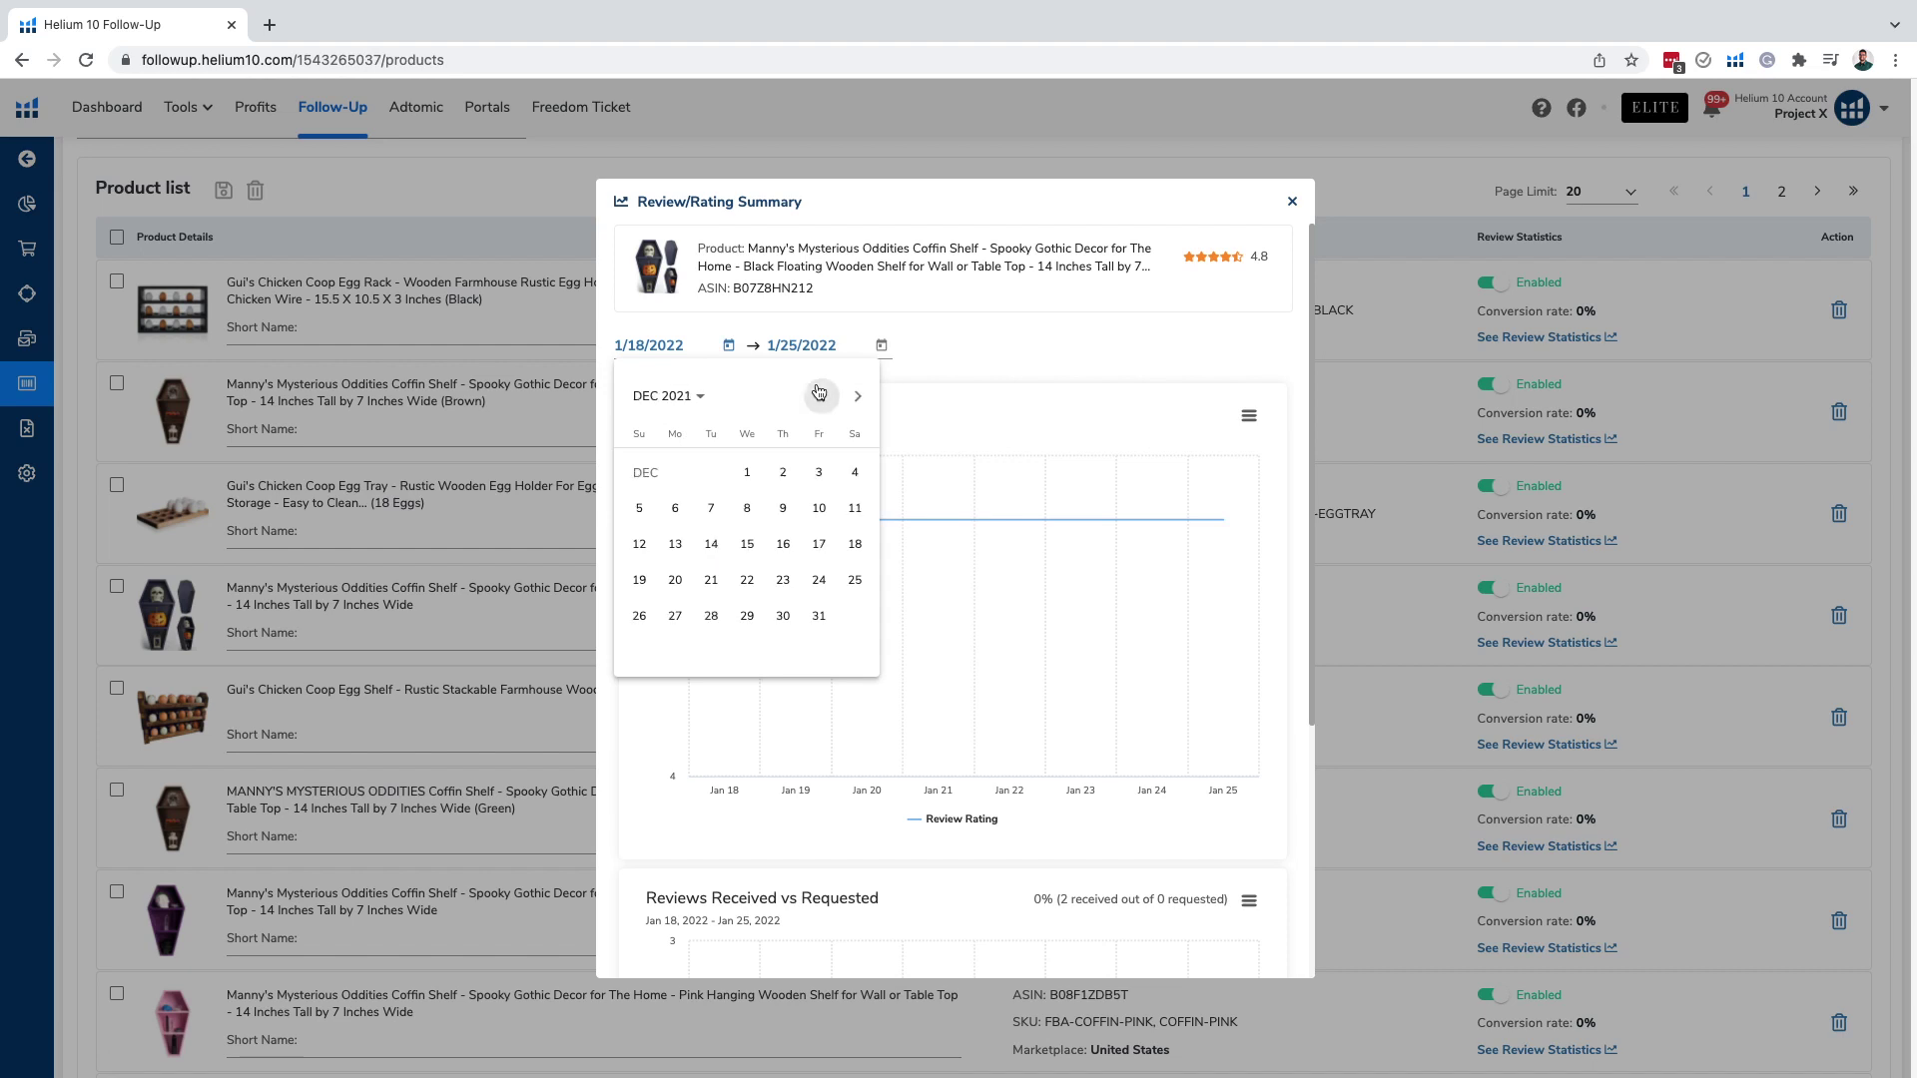
left_click(747, 473)
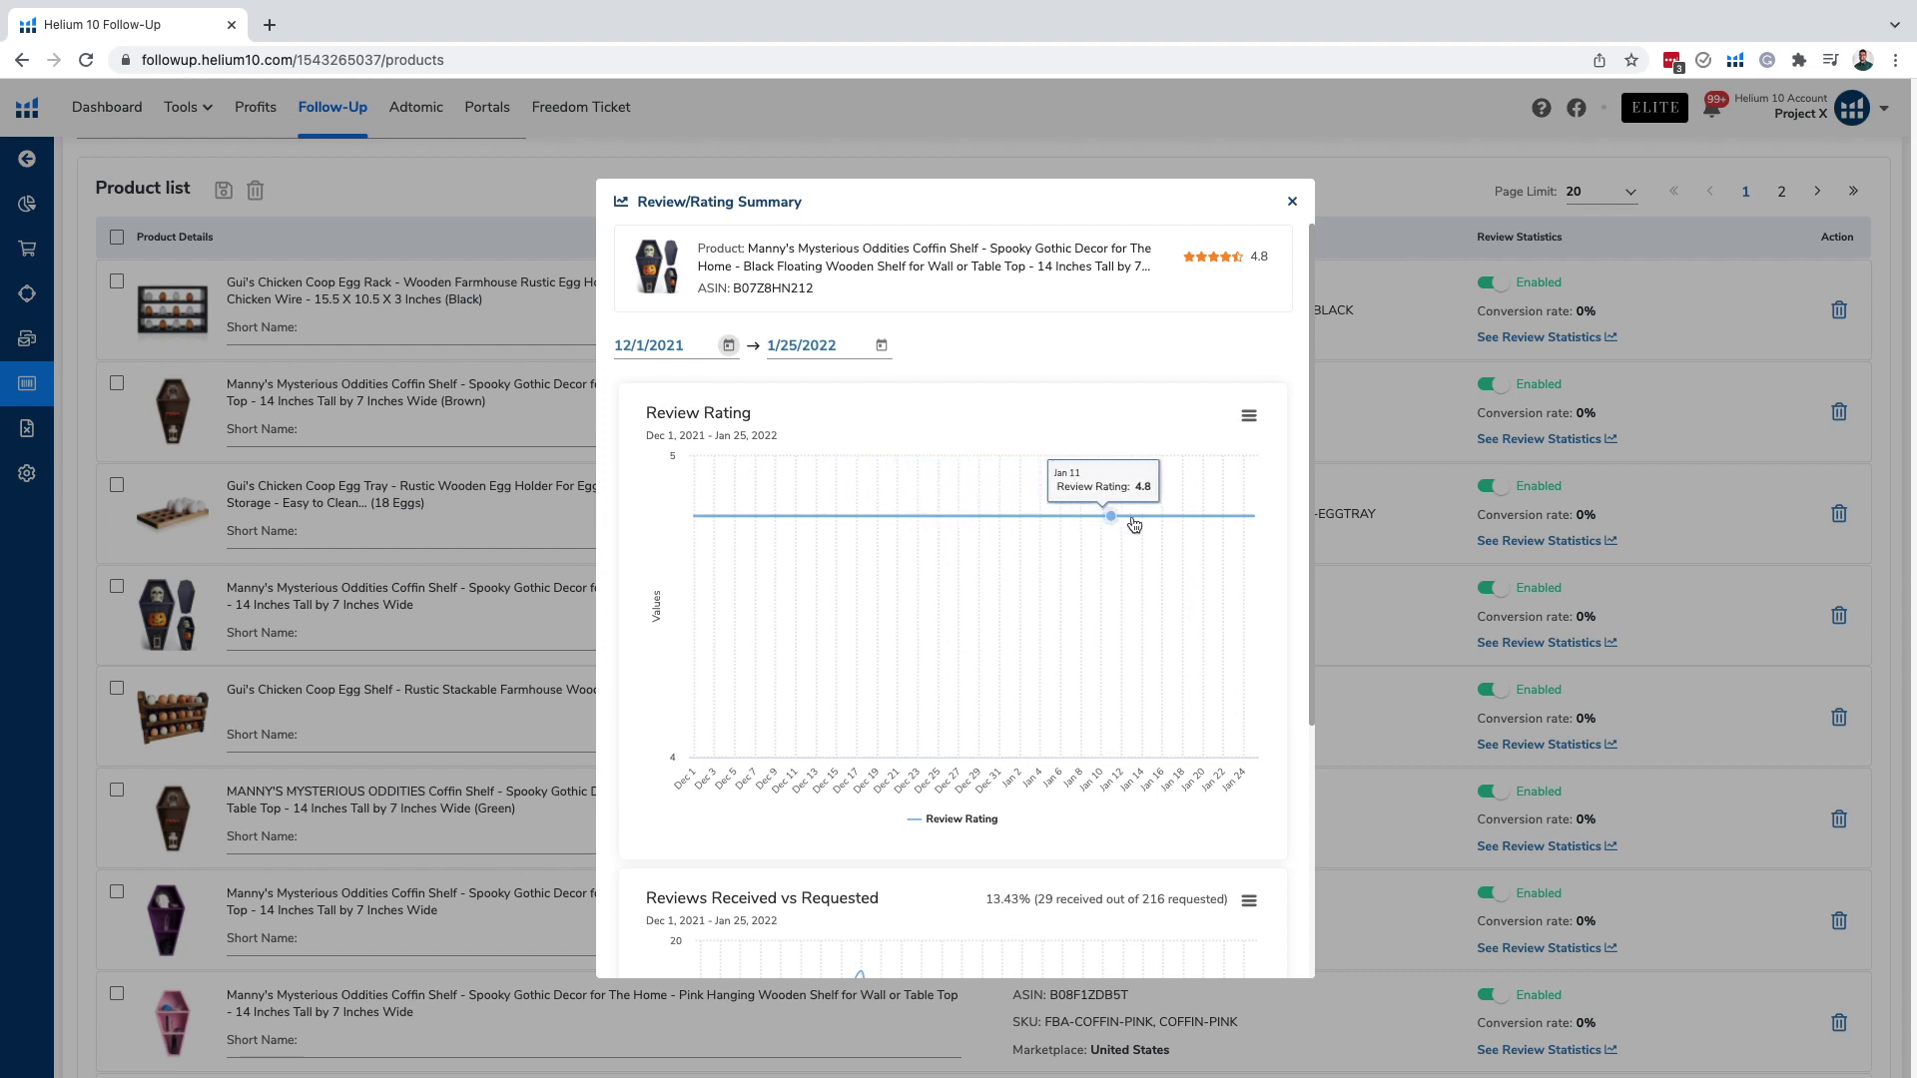
mouse_move(1223, 259)
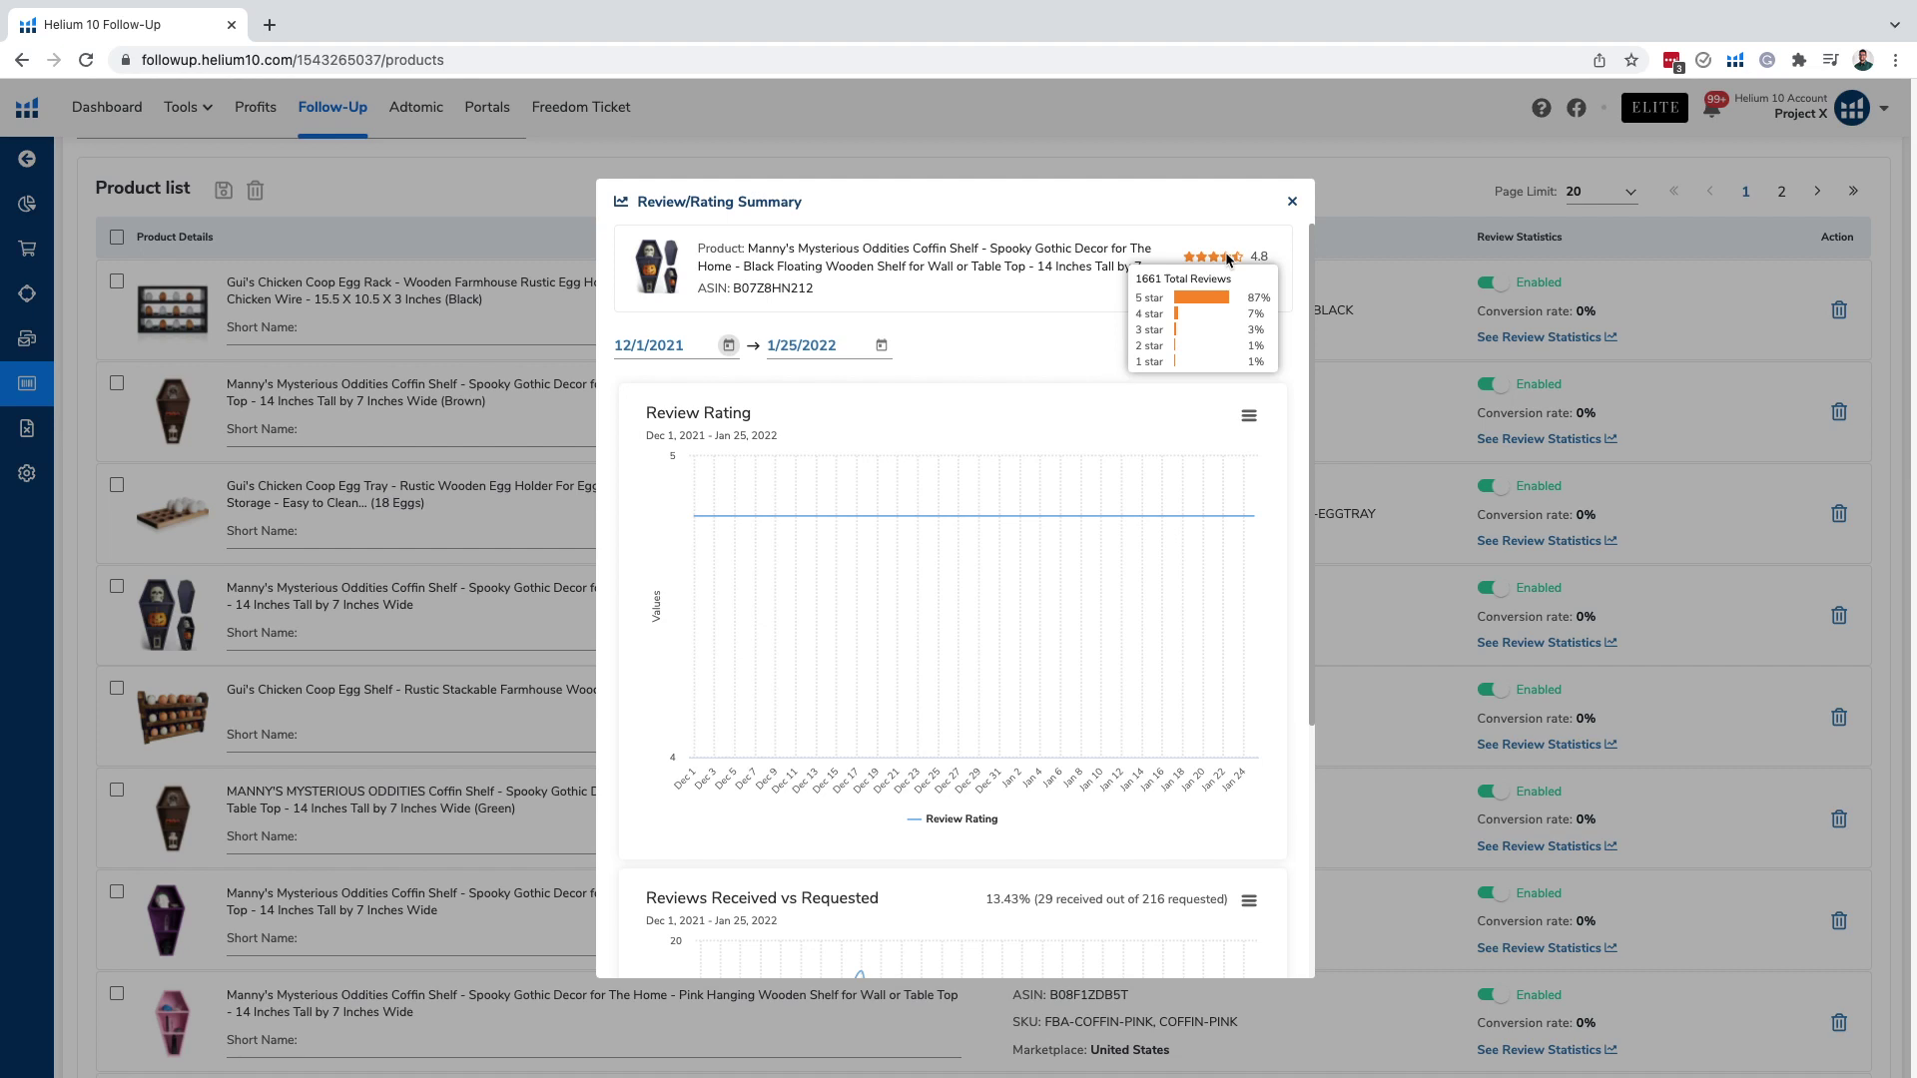
scroll(967, 514, "down", 4)
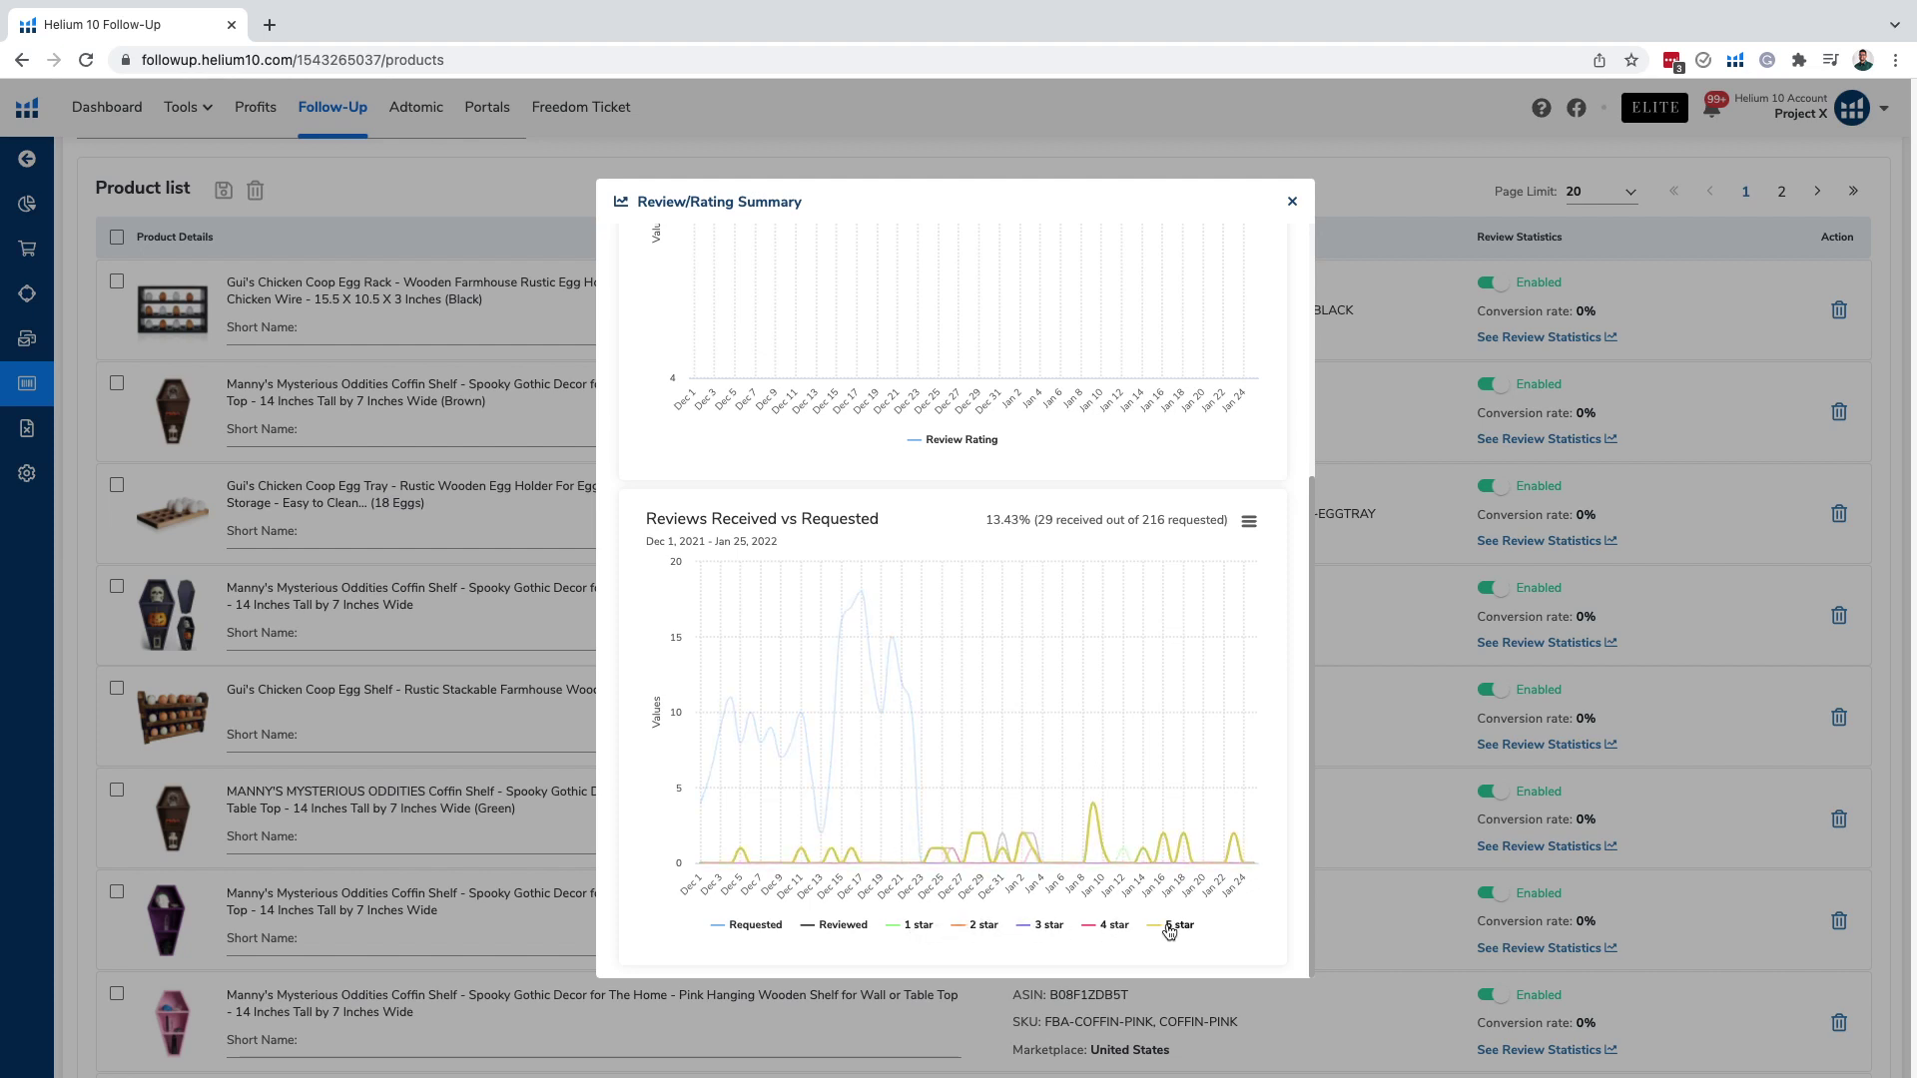
mouse_move(1095, 834)
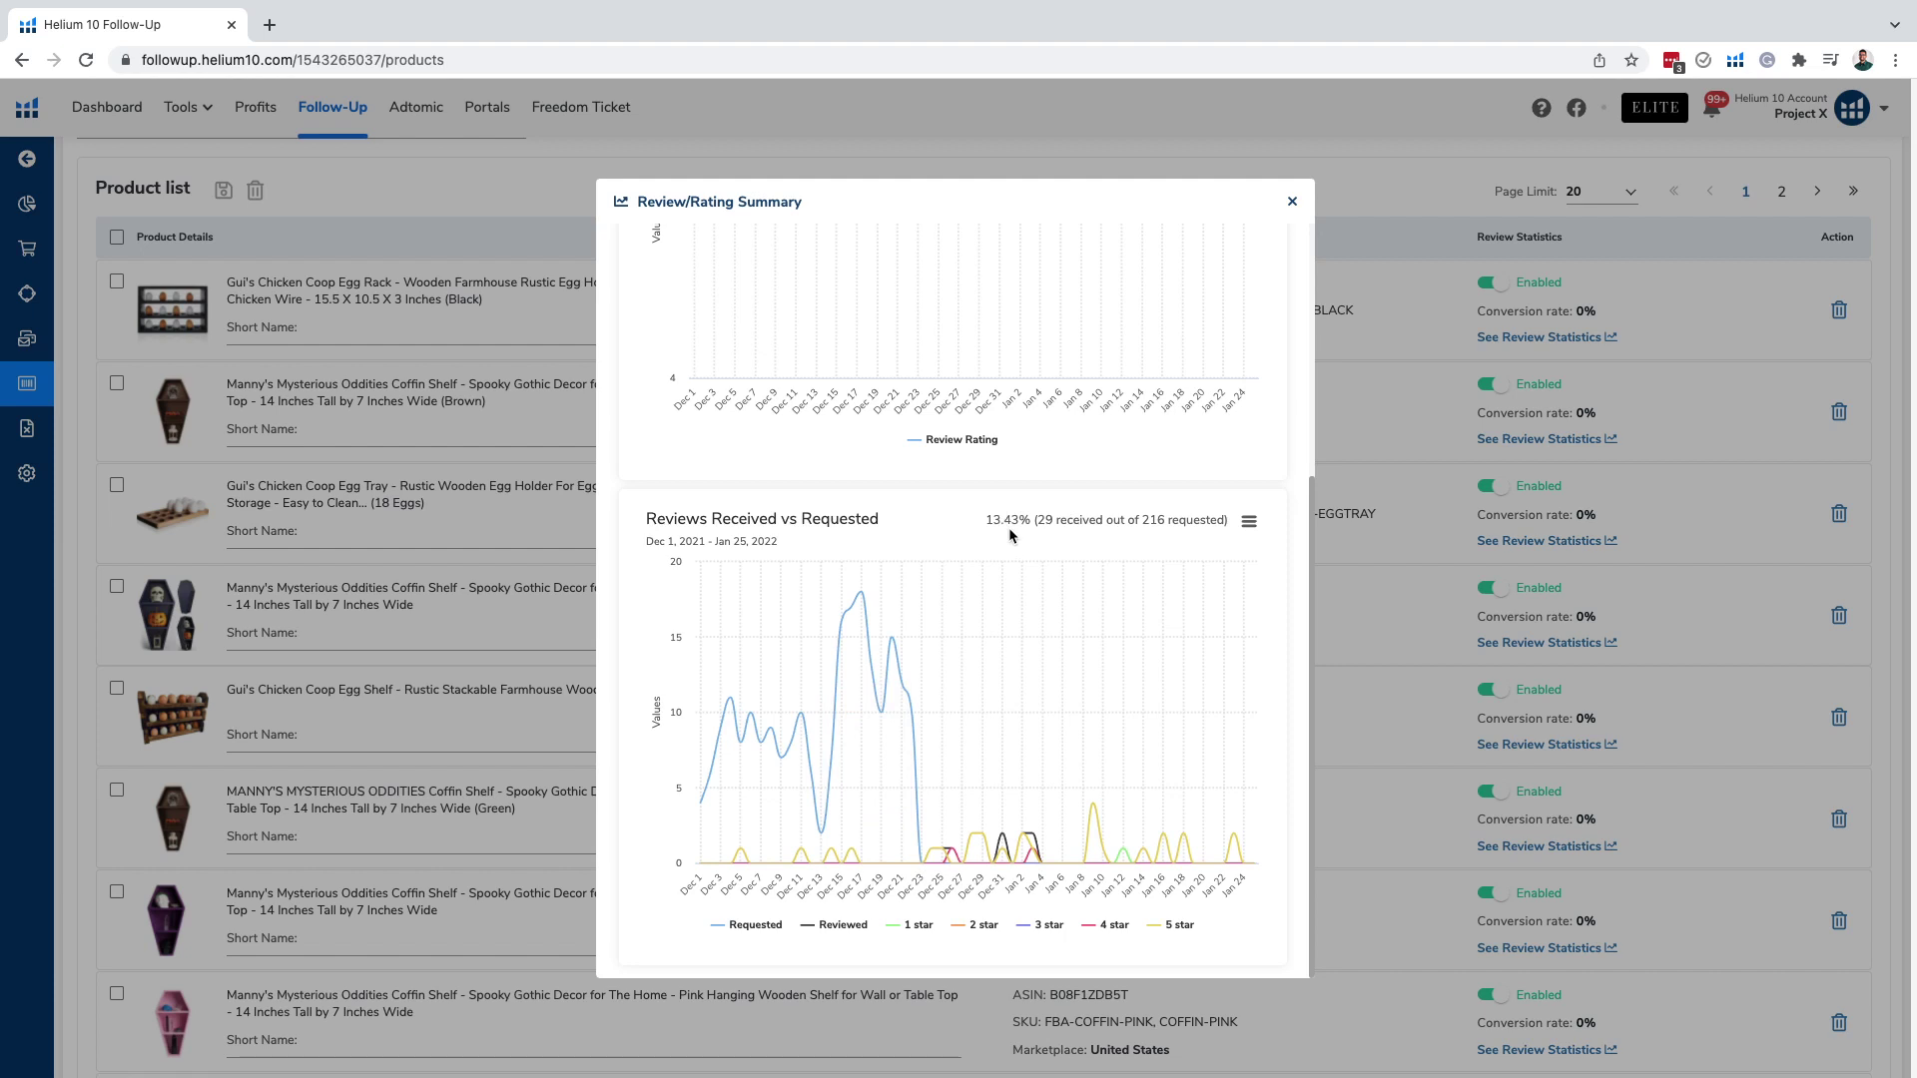
scroll(999, 540, "up", 4)
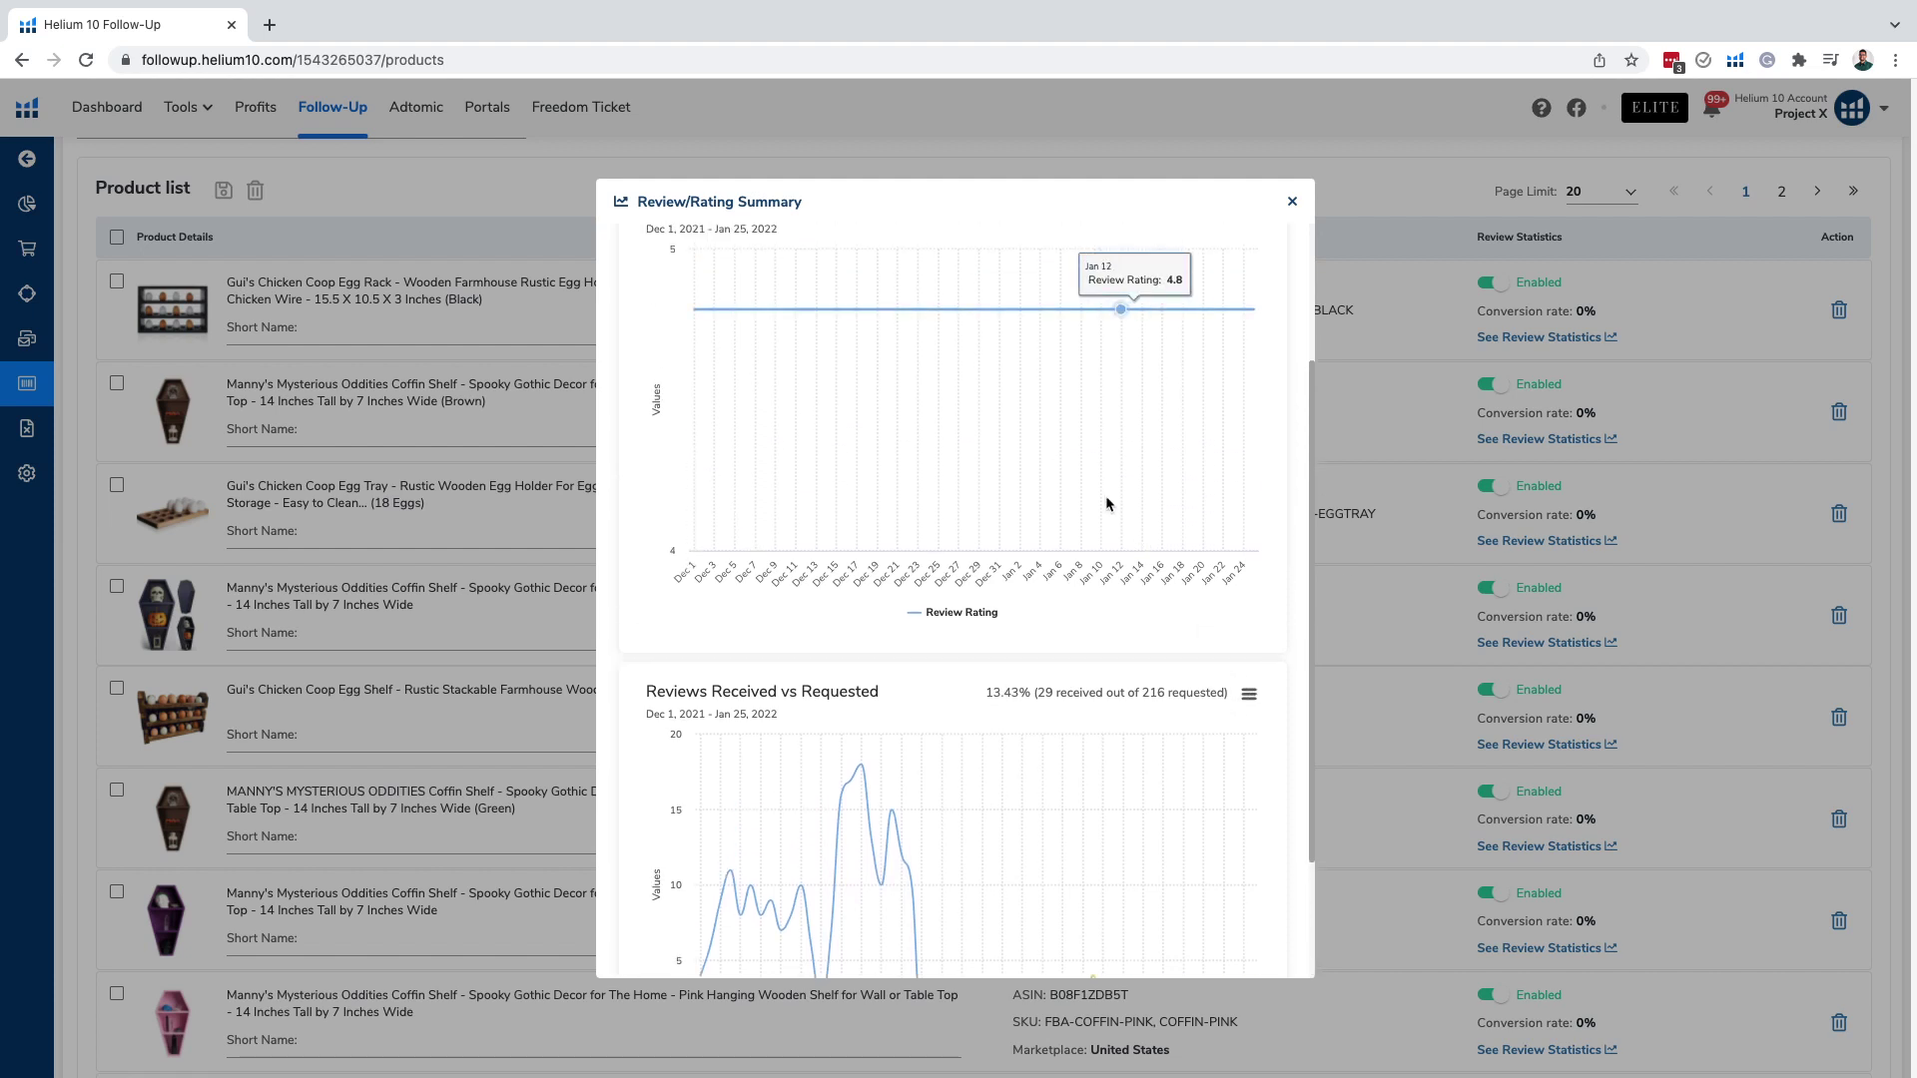
scroll(1059, 510, "down", 4)
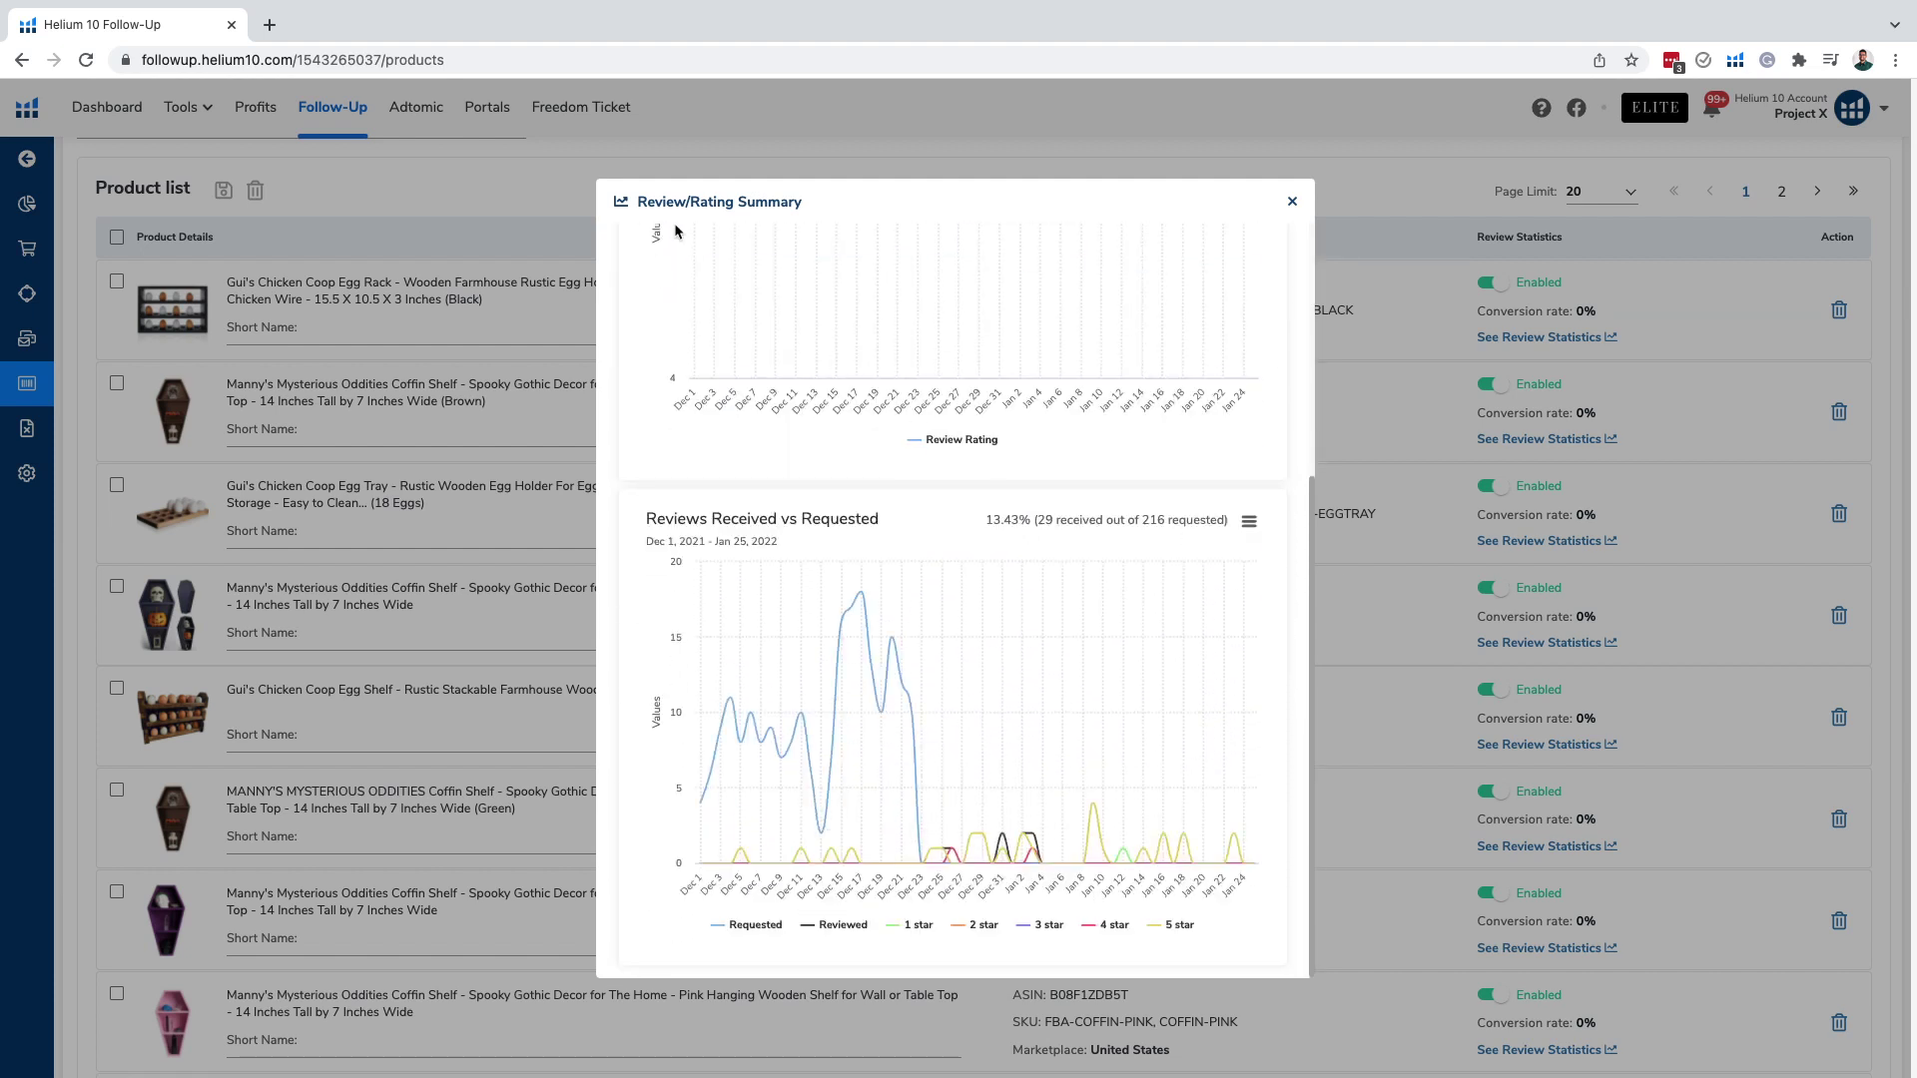
scroll(736, 243, "up", 1)
scroll(736, 243, "up", 3)
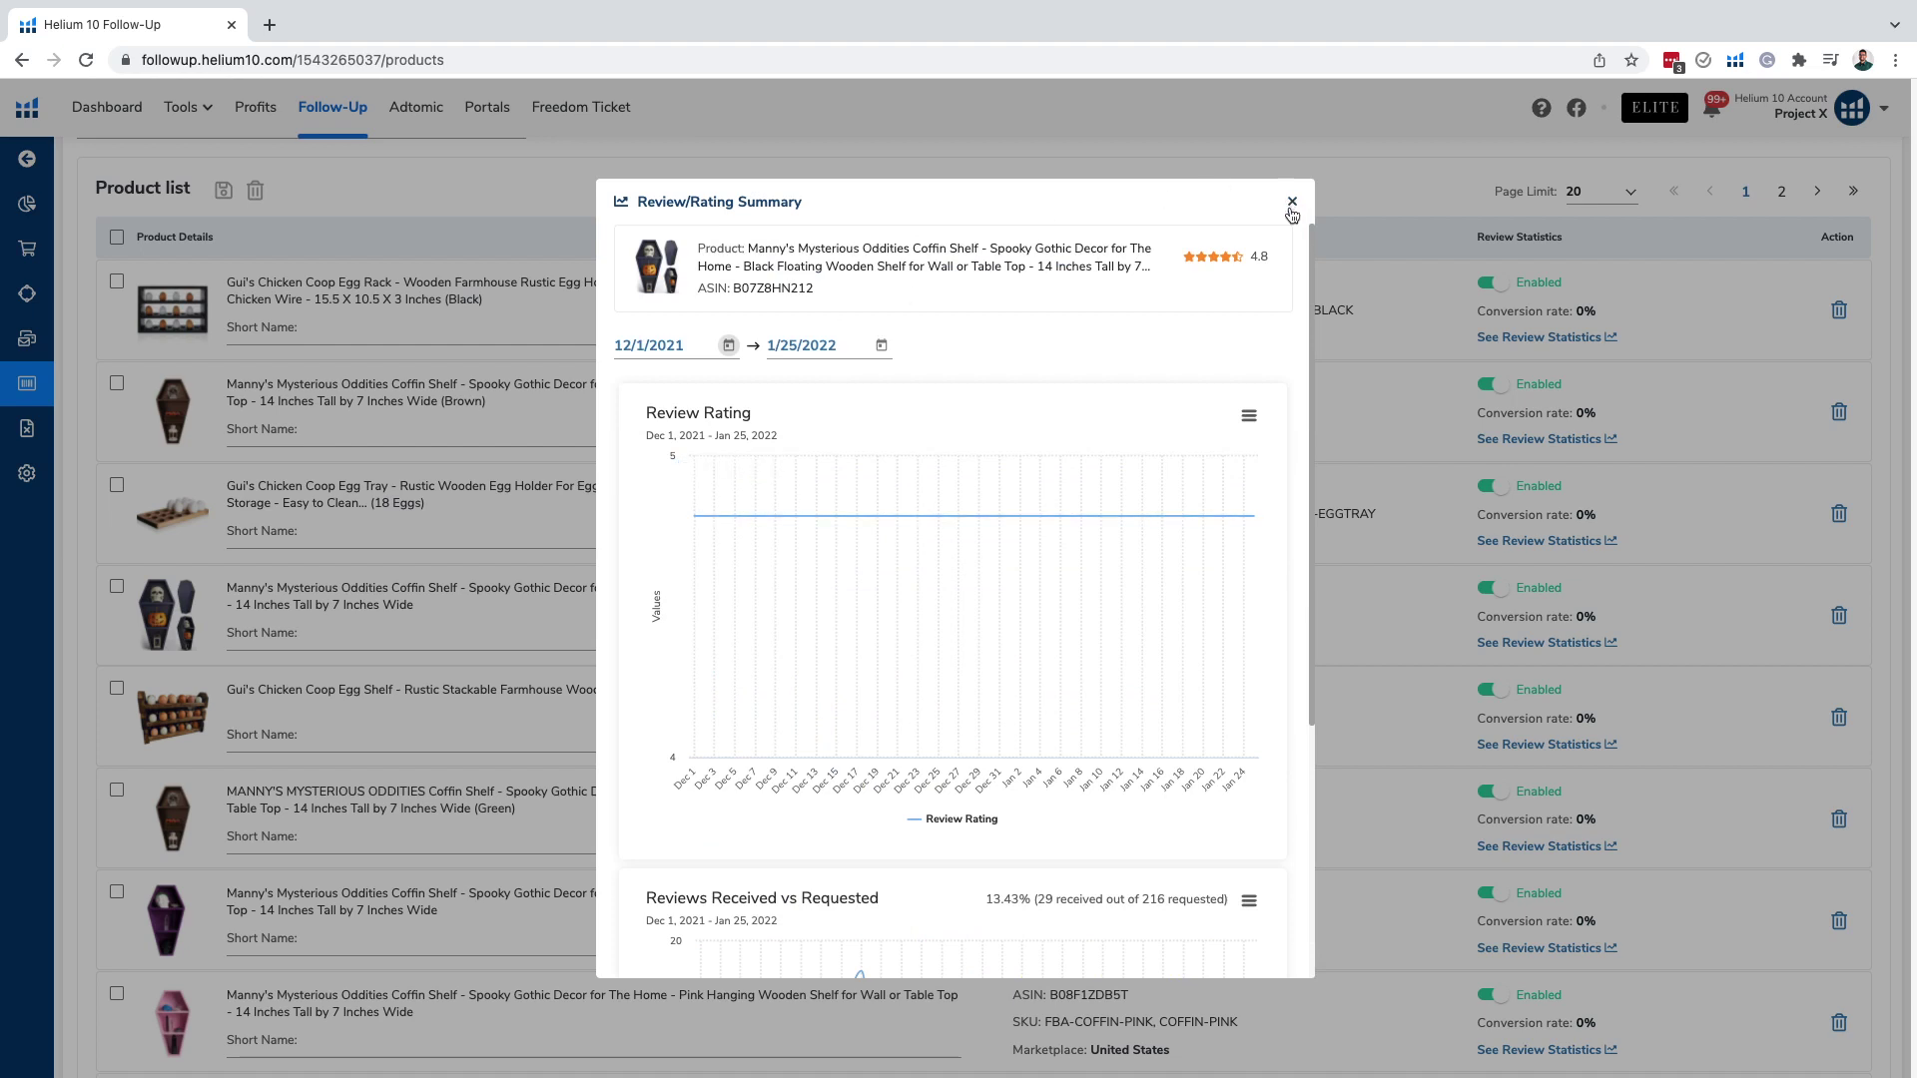
scroll(1091, 440, "down", 4)
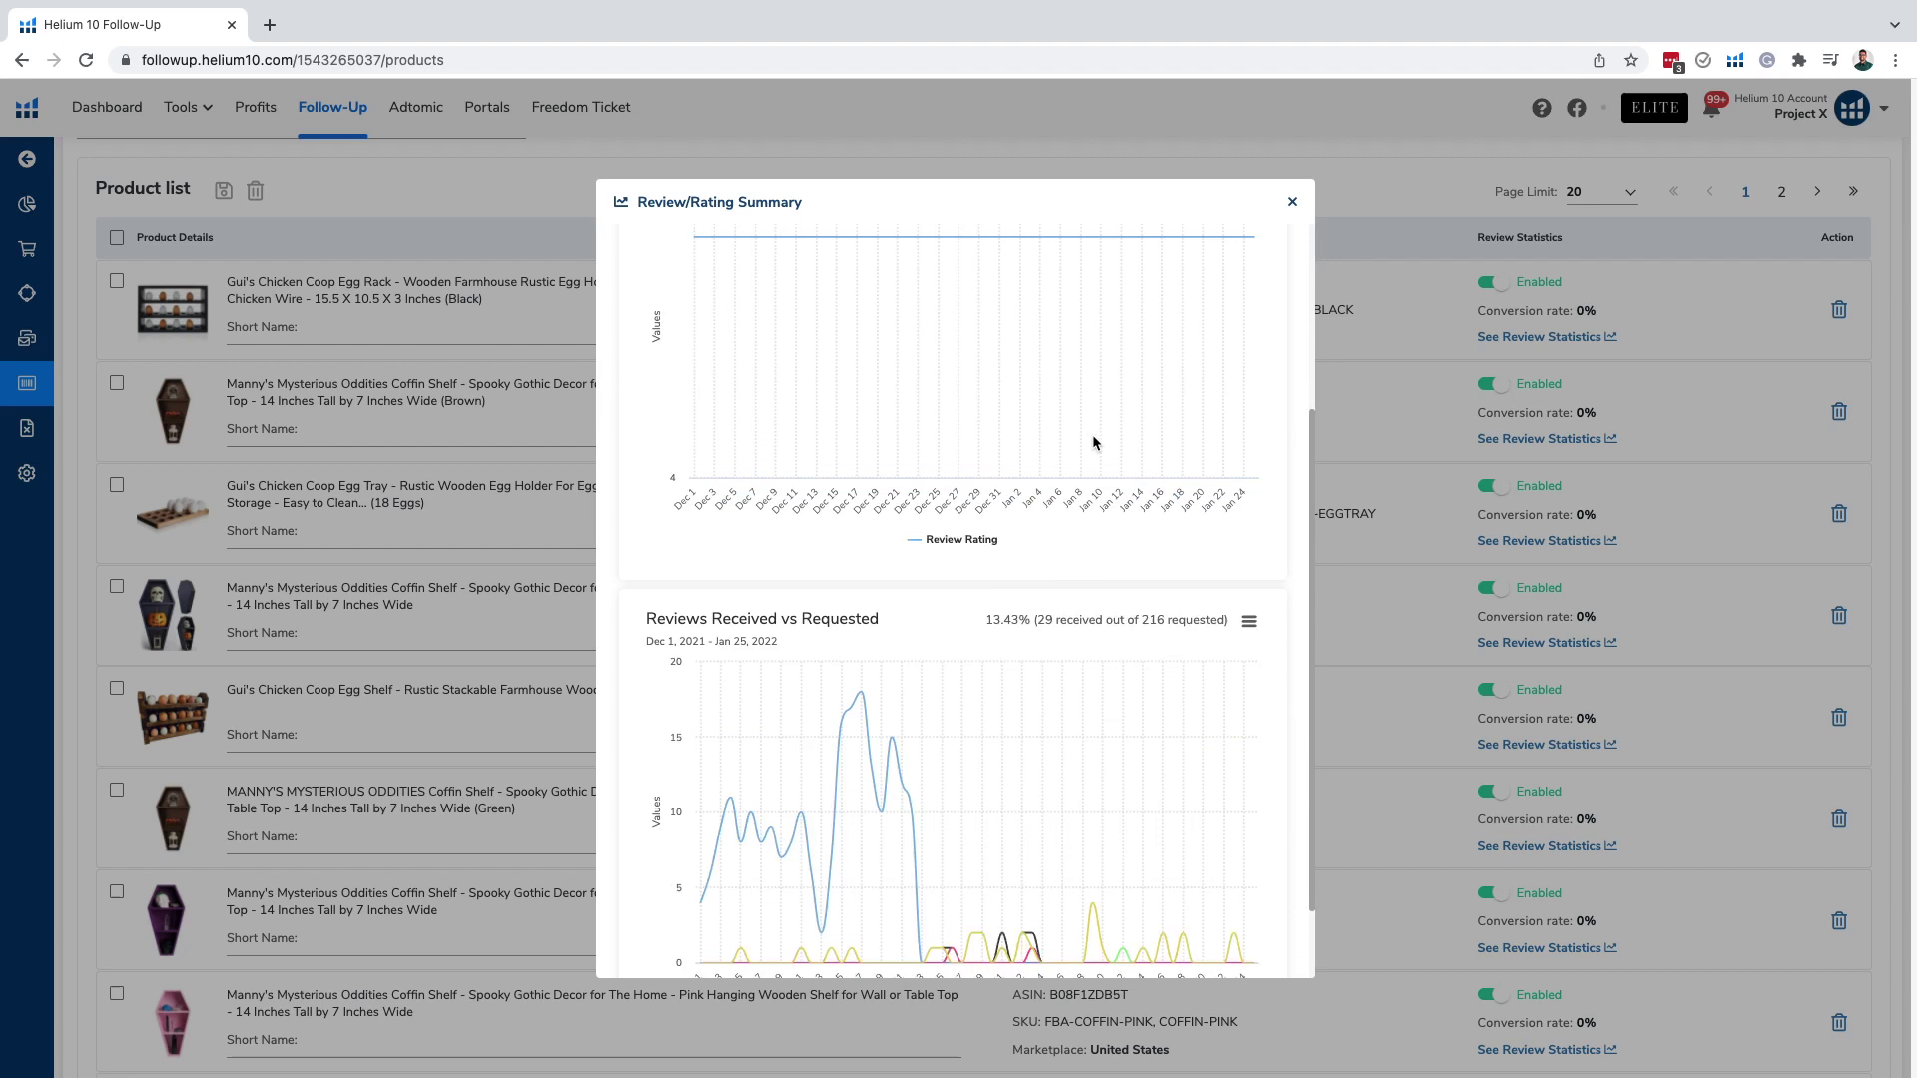
scroll(1093, 440, "up", 4)
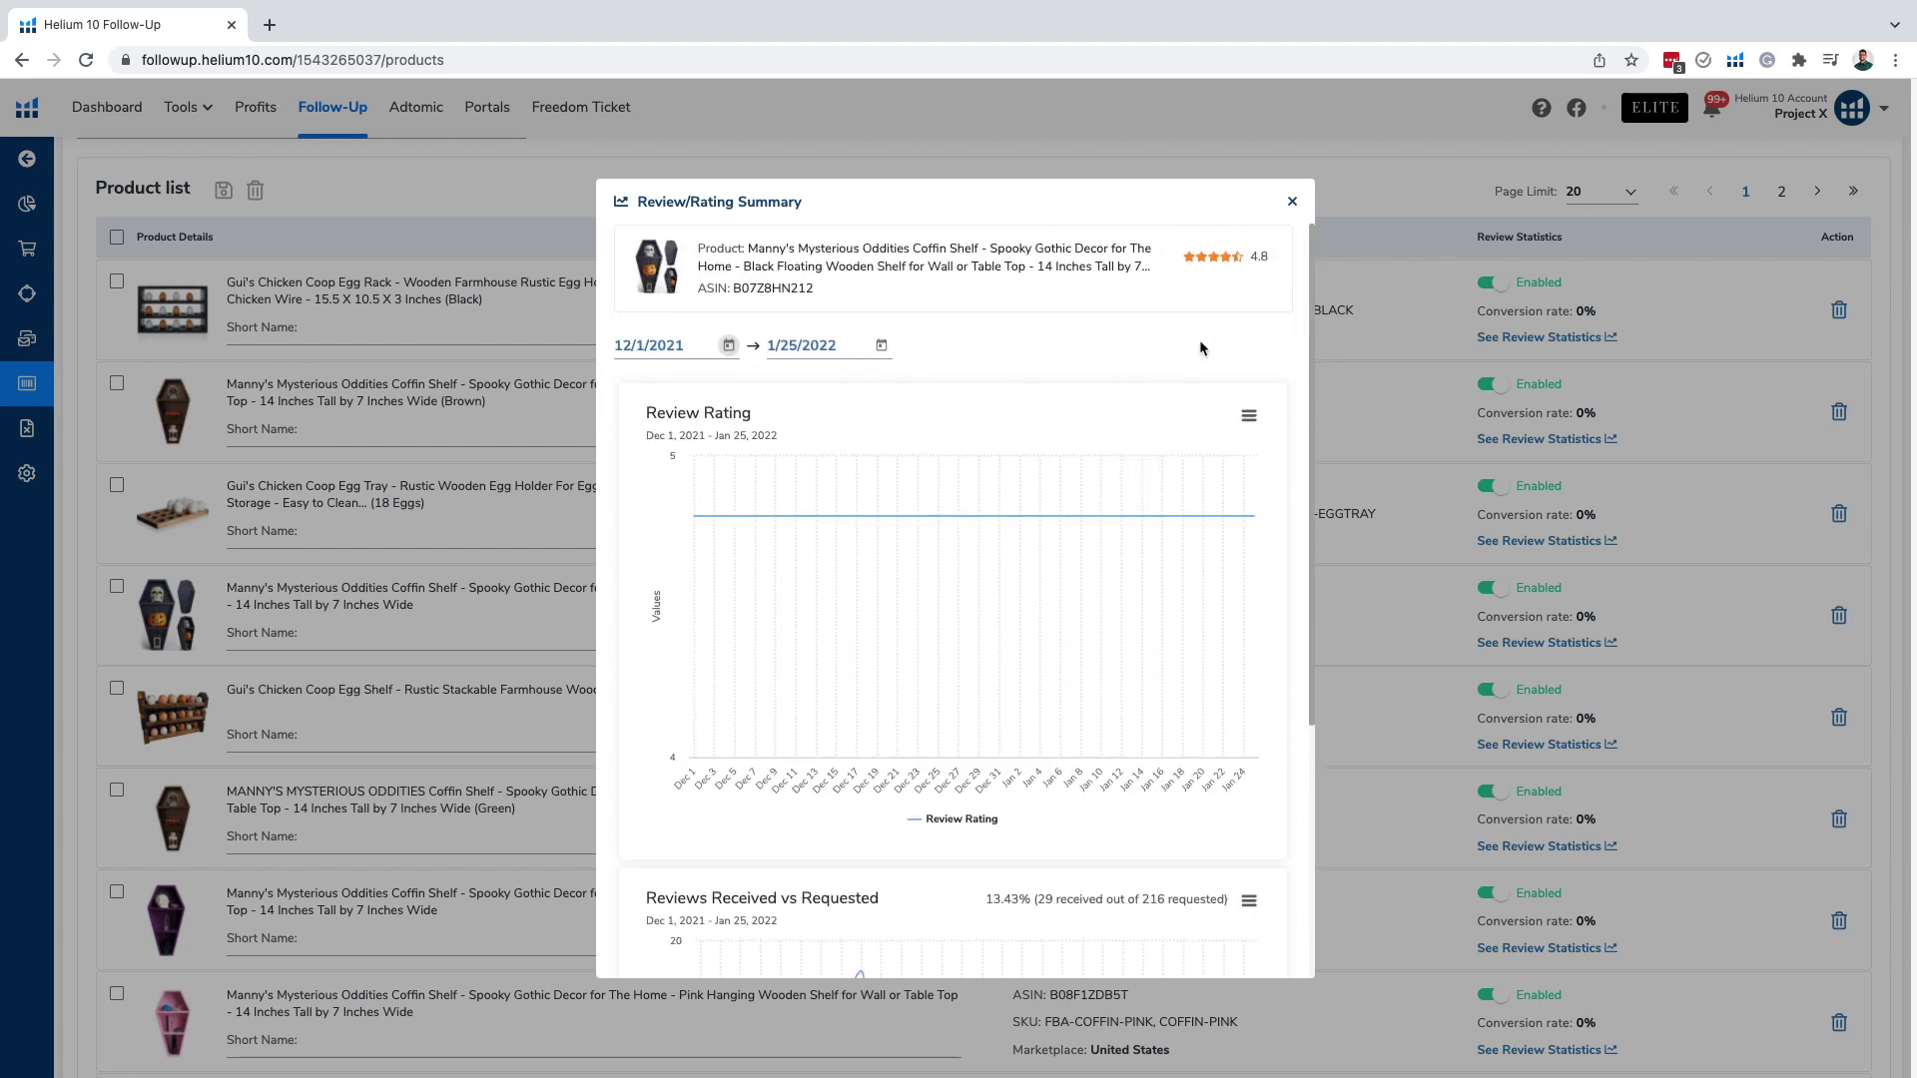
scroll(1149, 399, "down", 3)
scroll(829, 550, "up", 3)
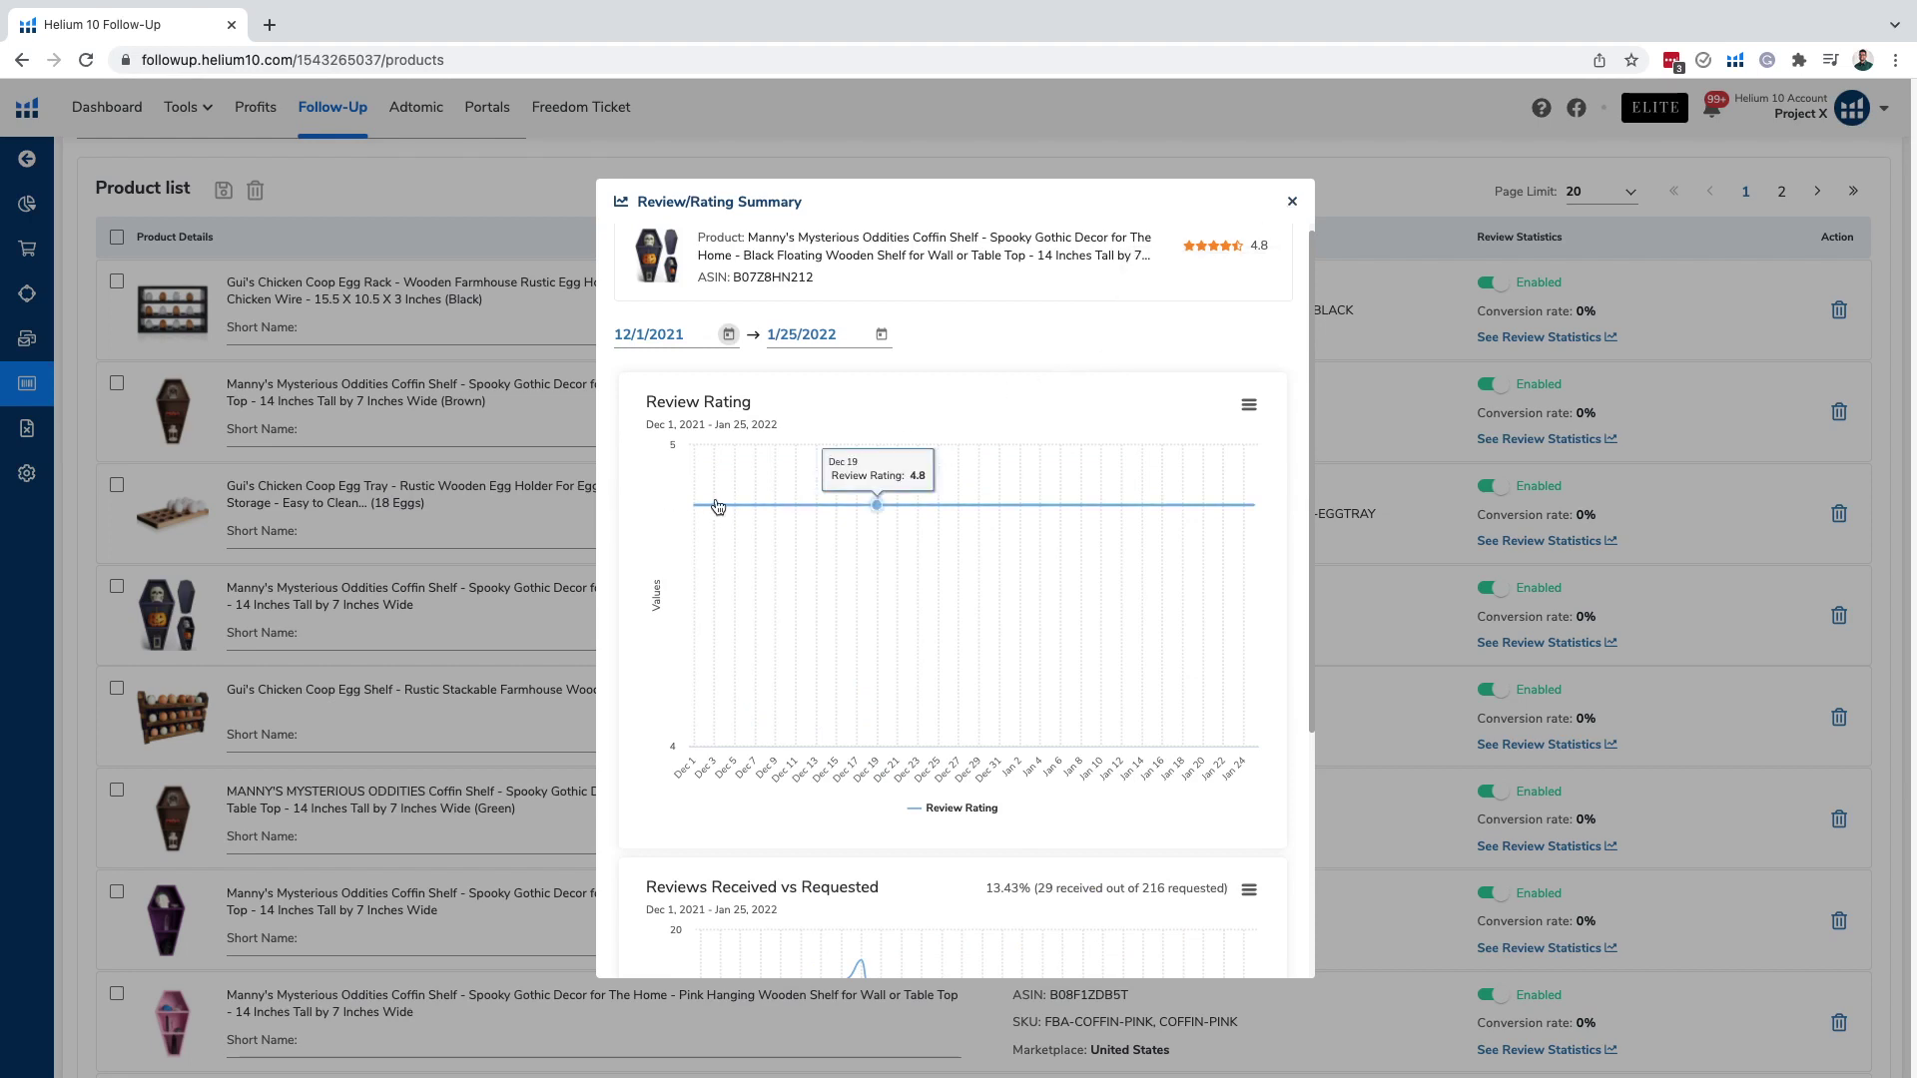
scroll(999, 549, "down", 3)
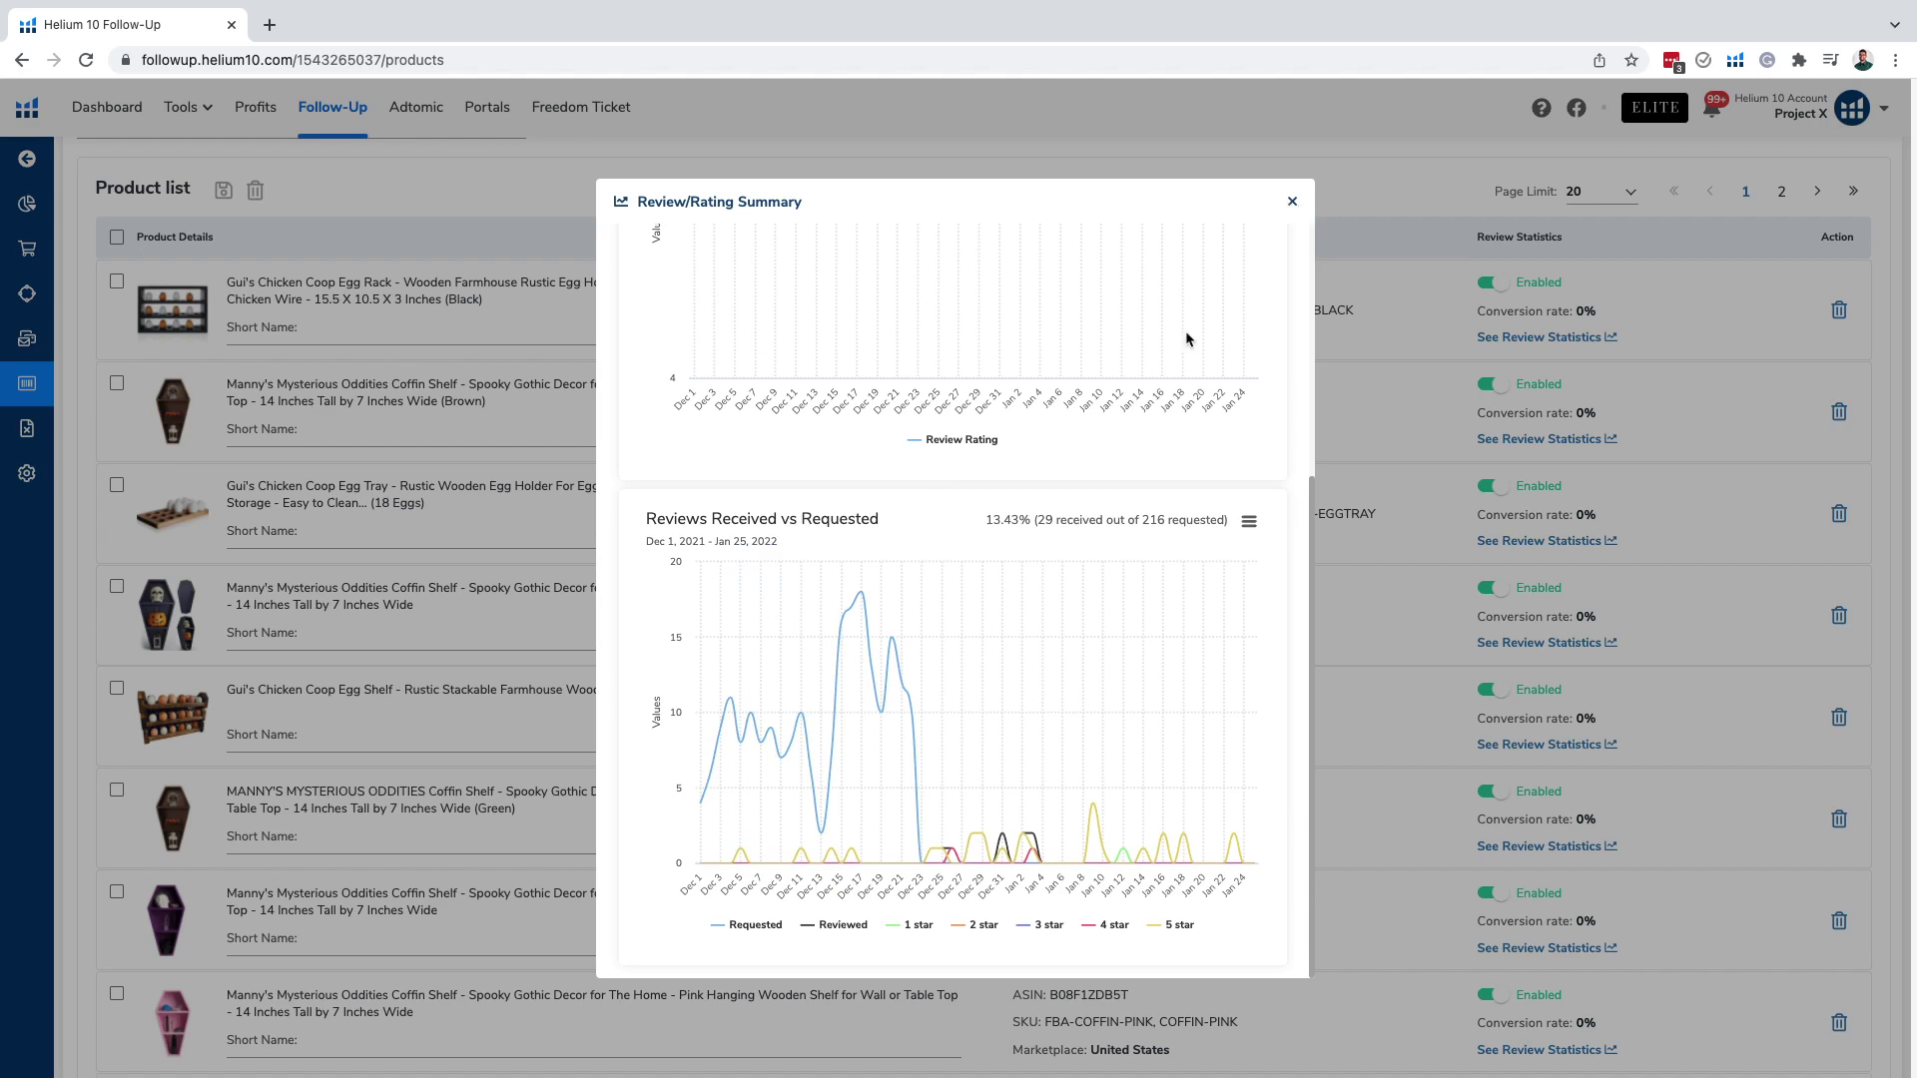
scroll(1090, 443, "up", 5)
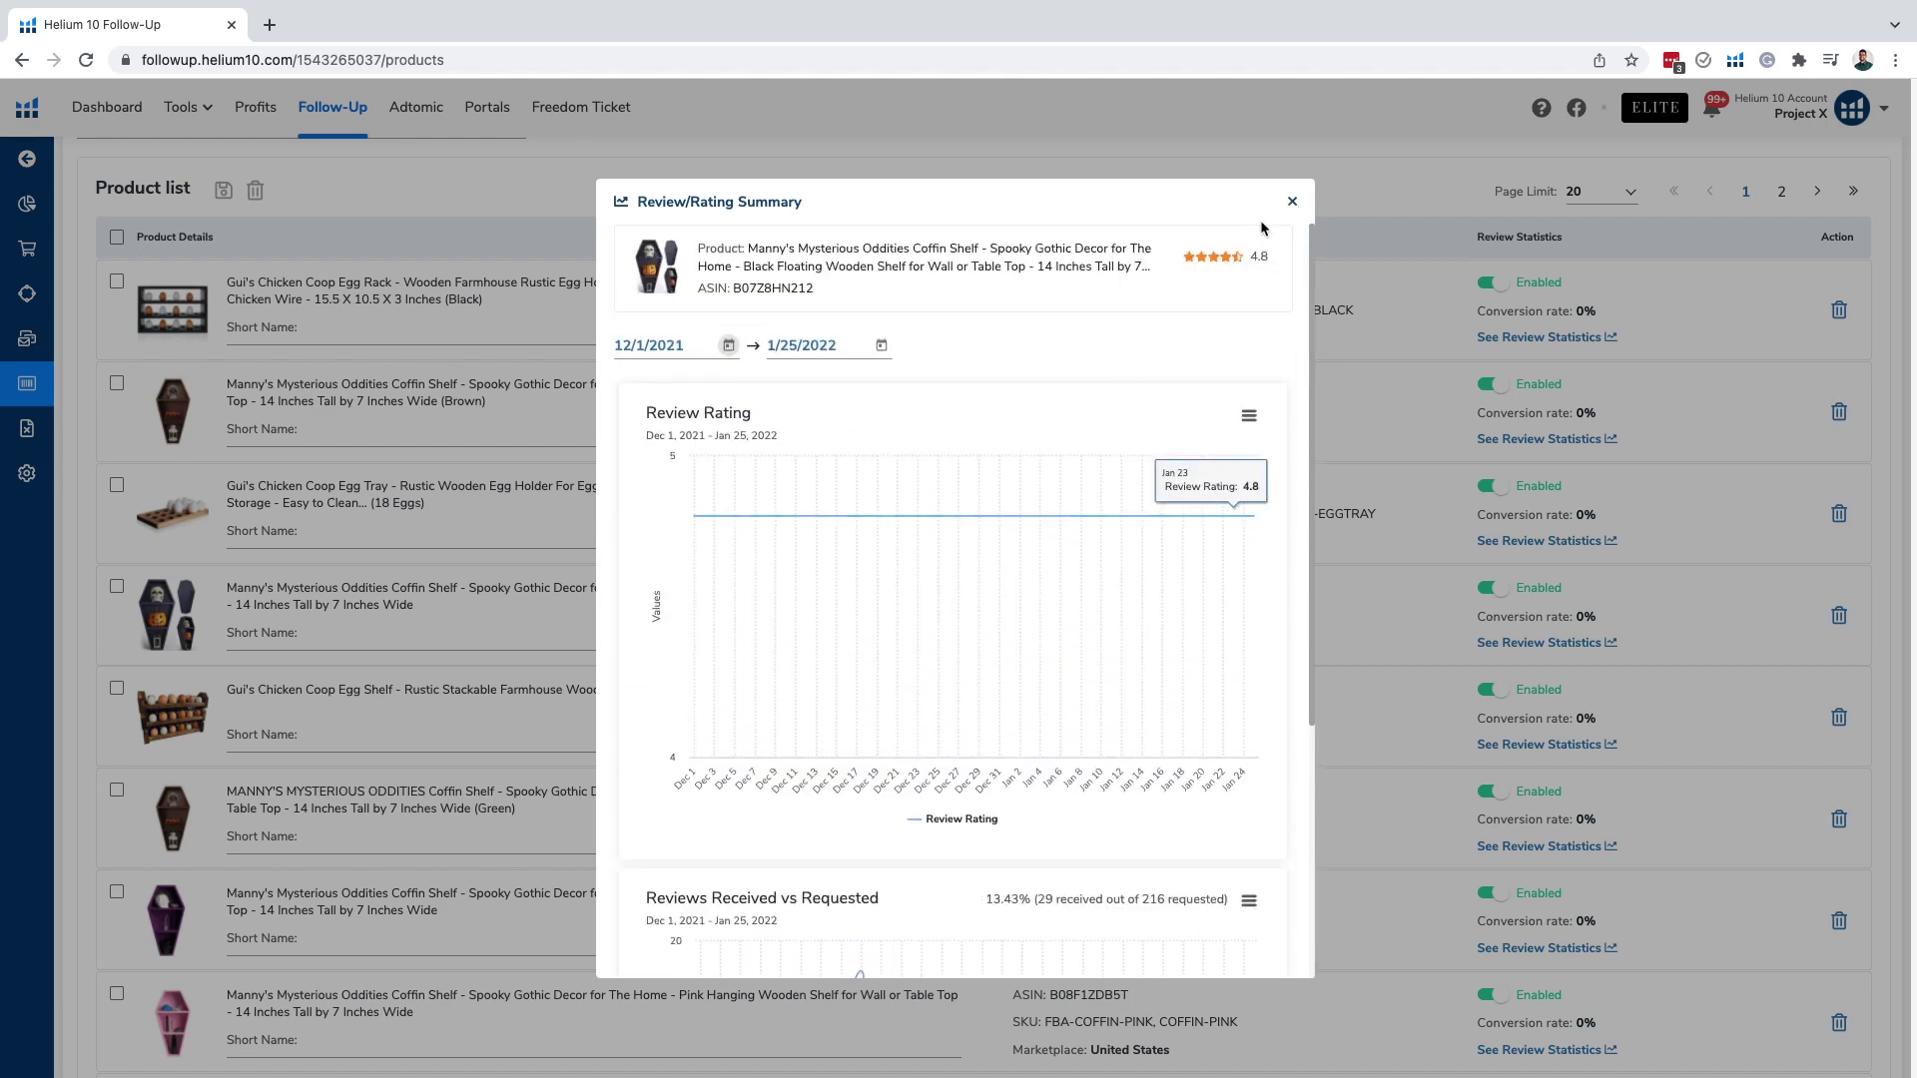
- Close the coffin shelf summary and enable Review Statistics for the white egg rack, raising tracking to 34 of 1000
left_click(1293, 204)
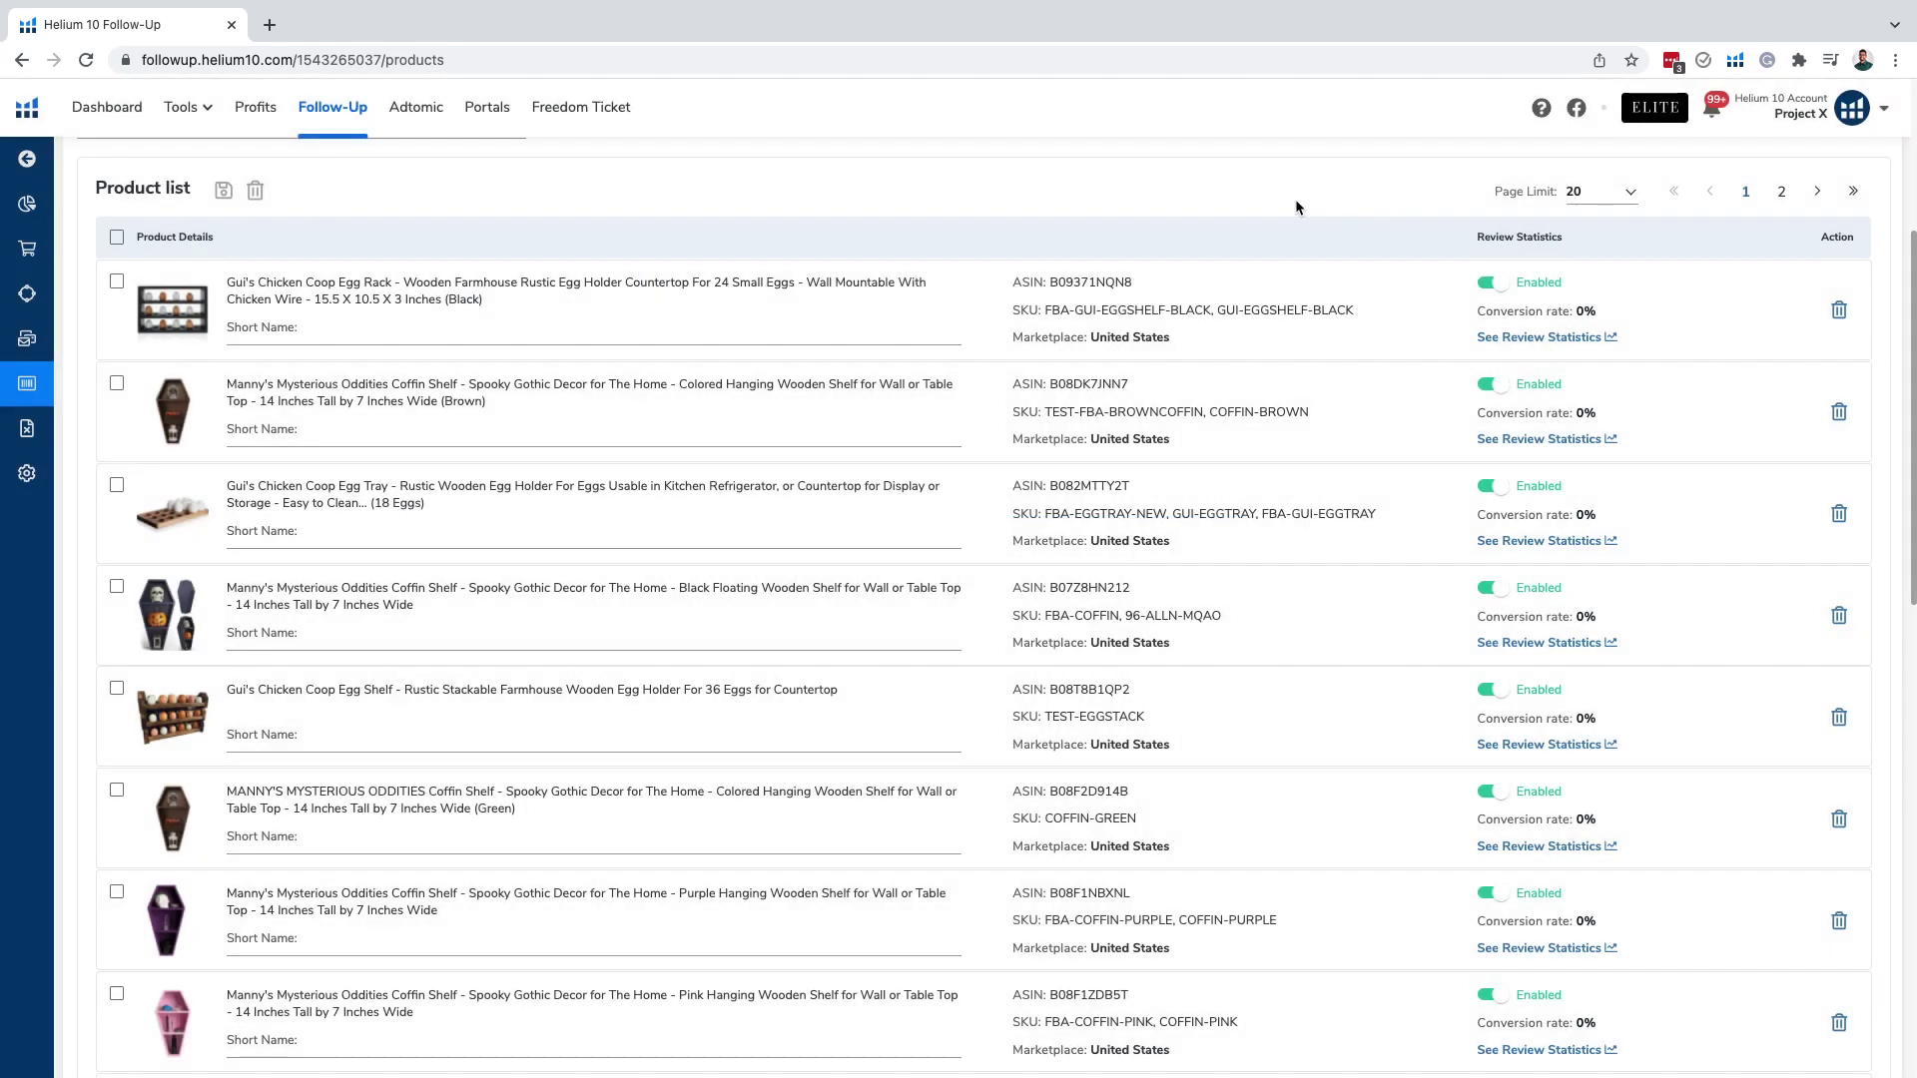
scroll(1143, 382, "down", 10)
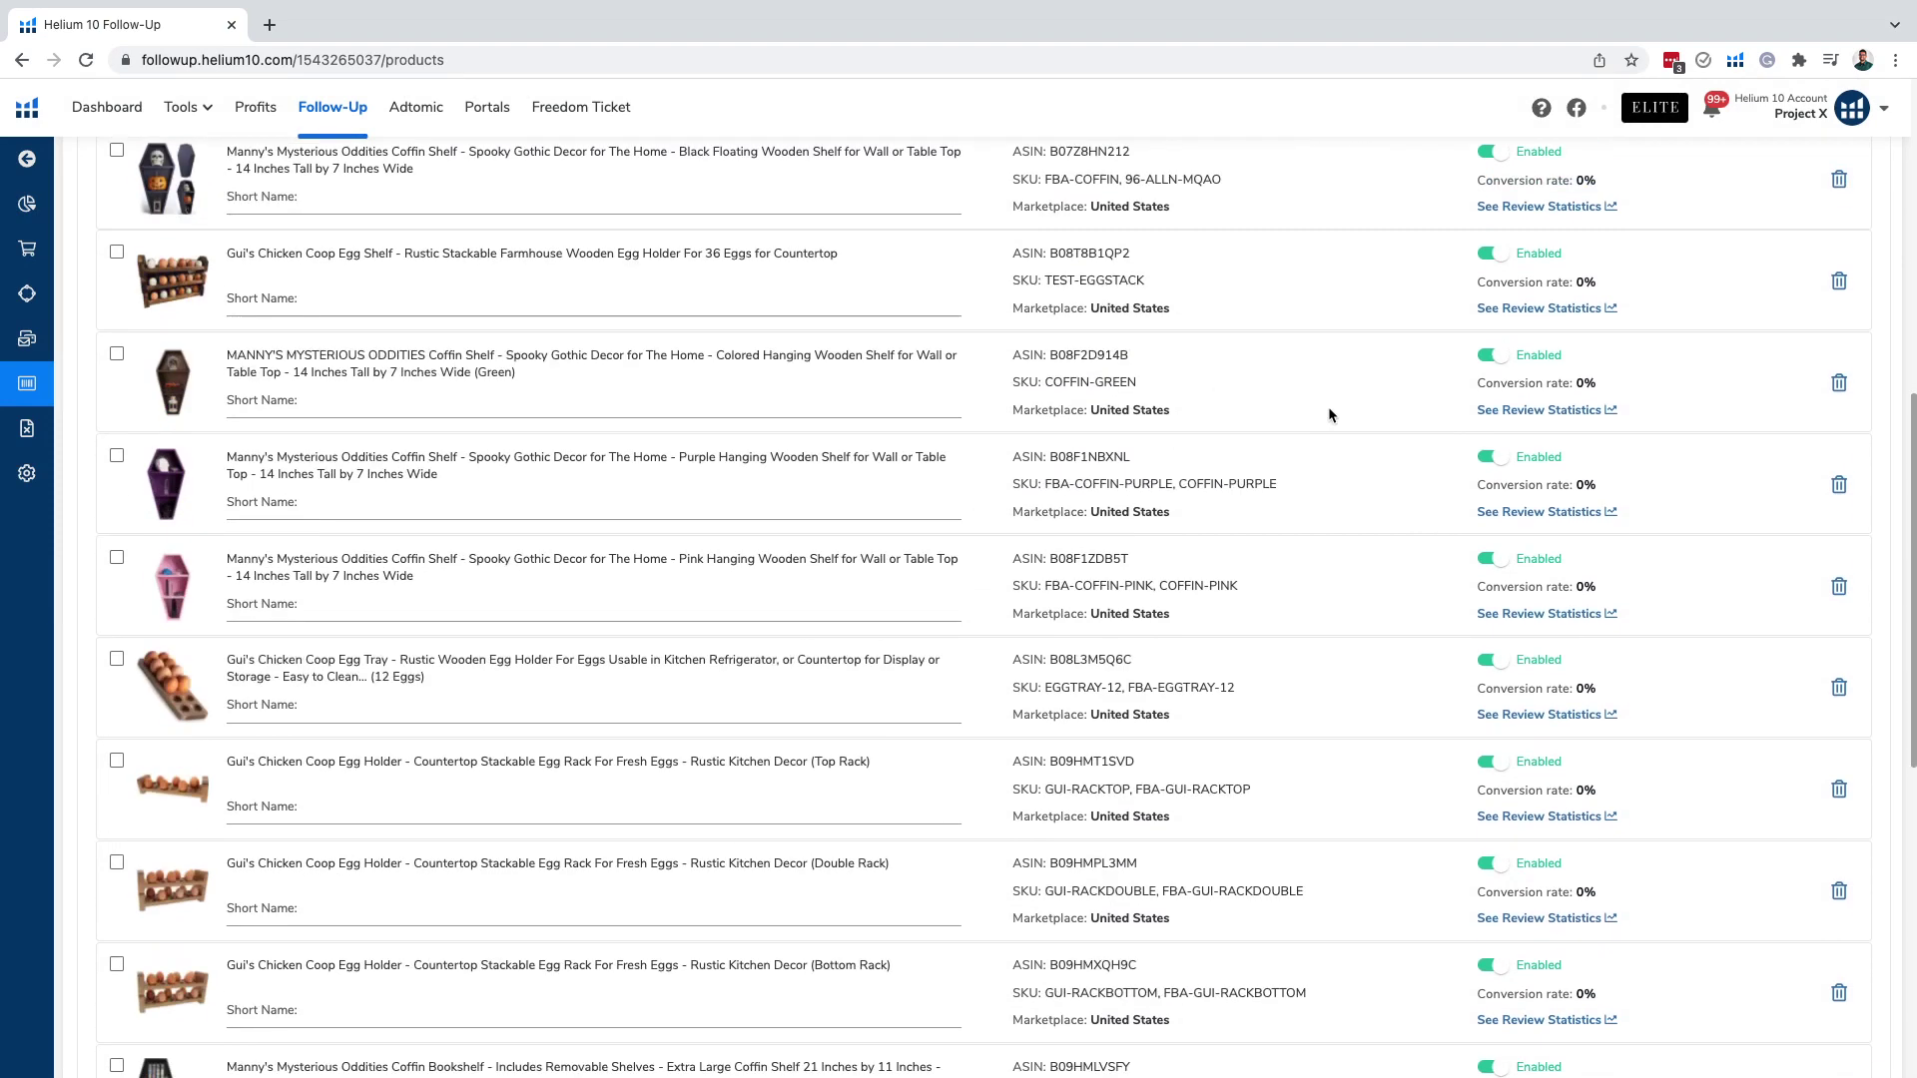
scroll(1329, 413, "down", 3)
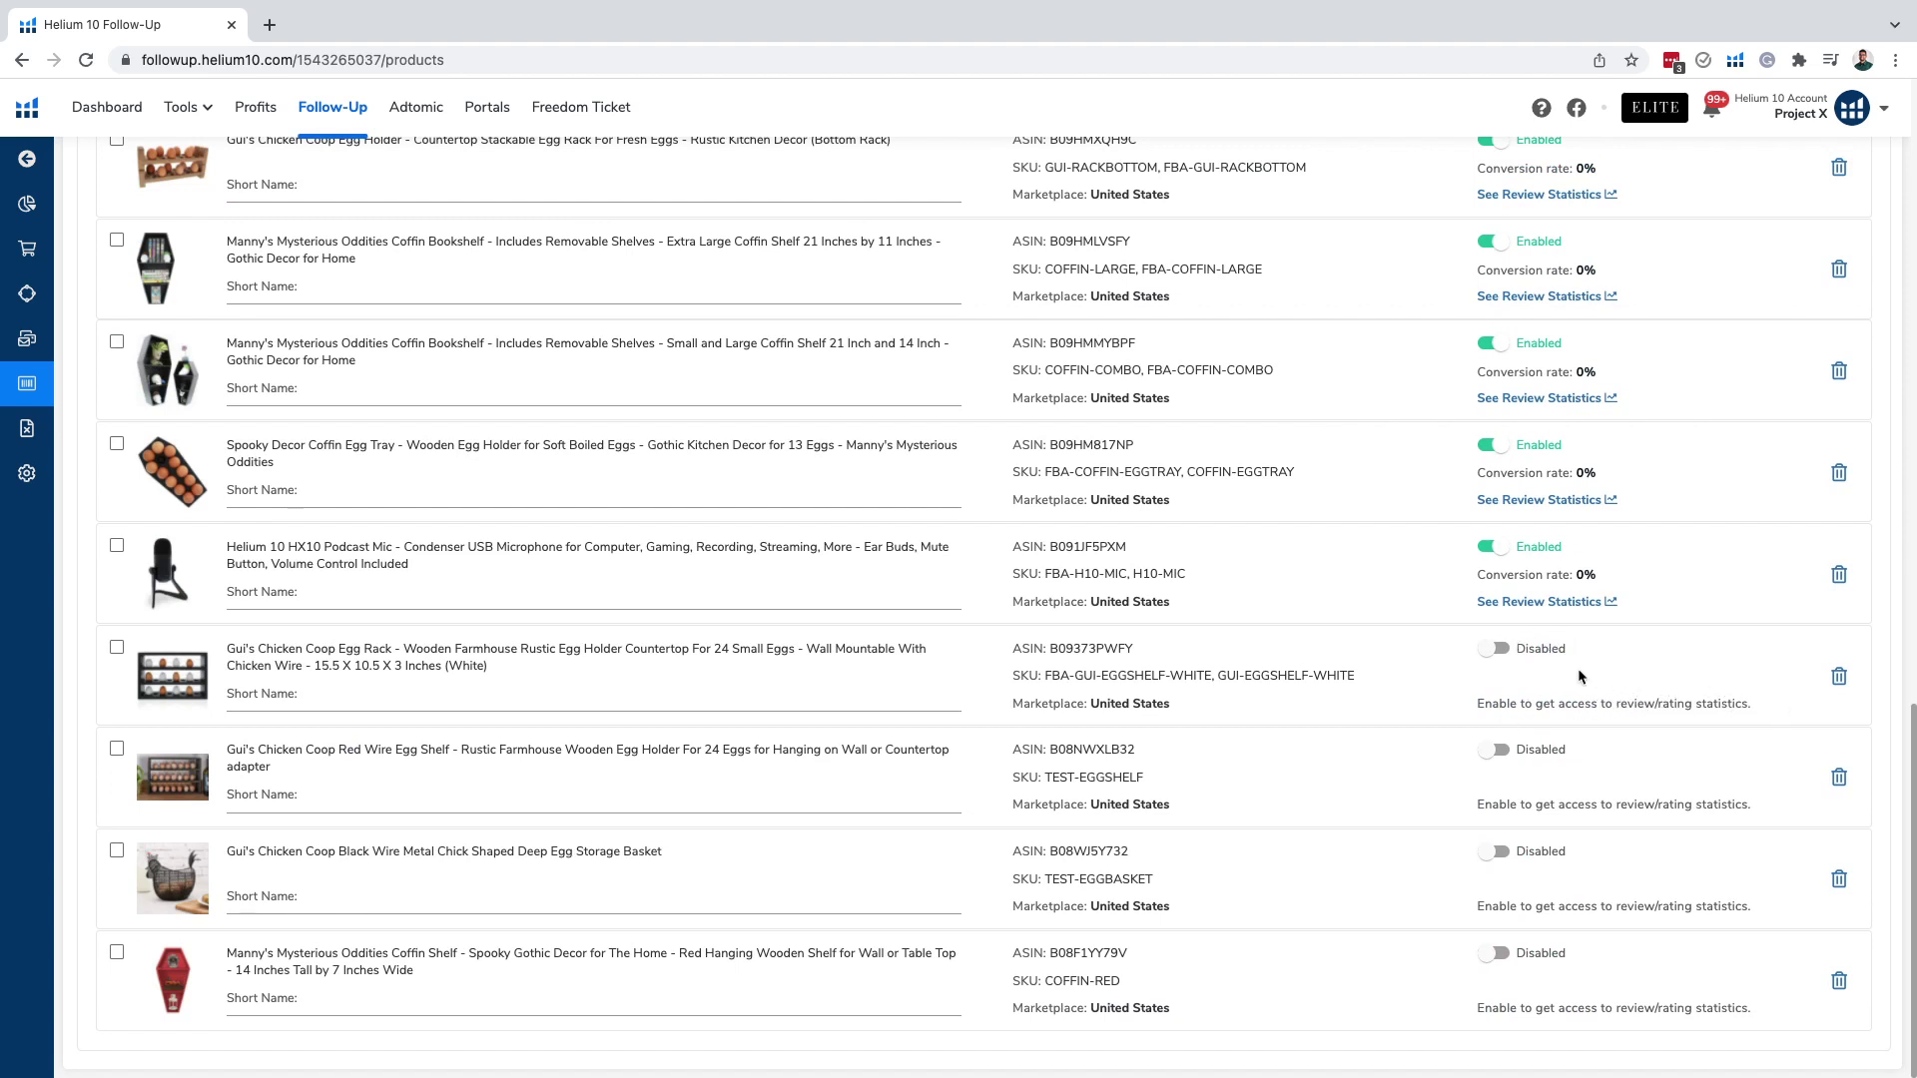
left_click(1492, 651)
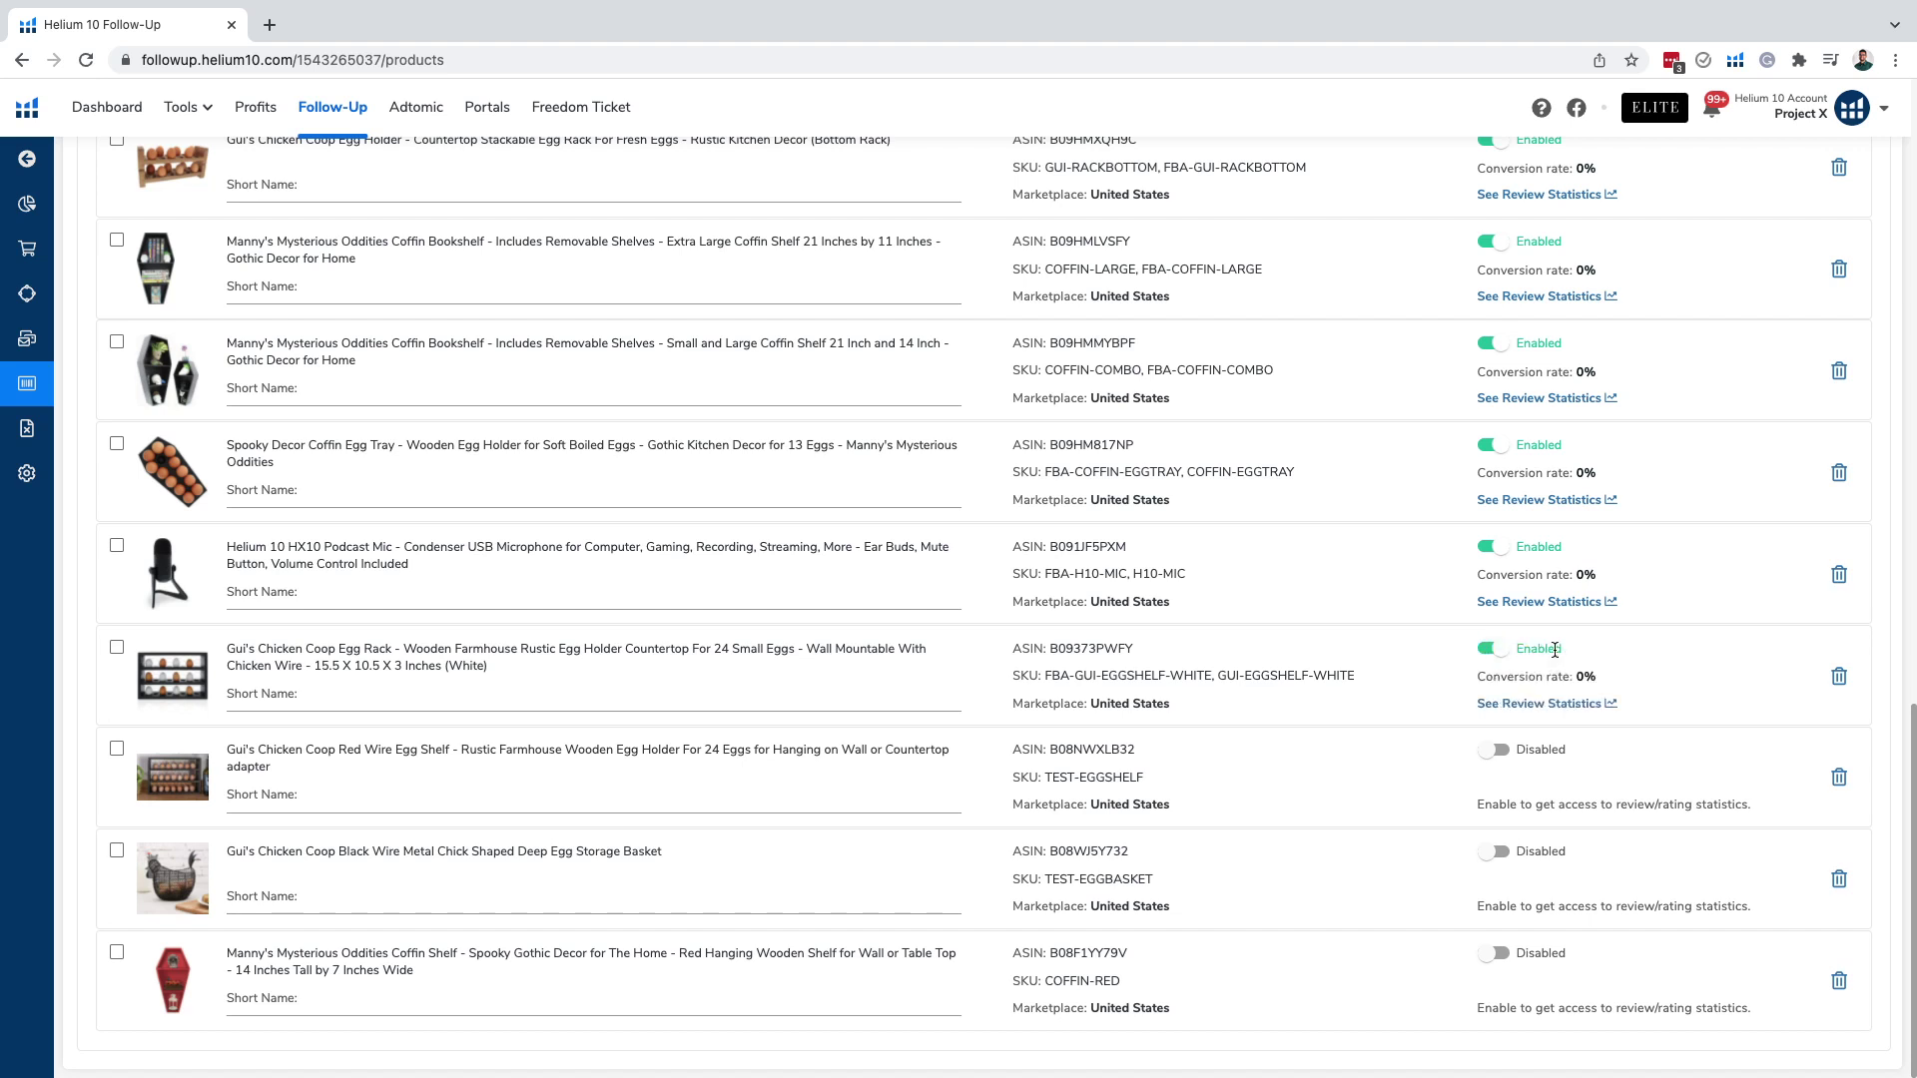
scroll(1536, 654, "up", 1)
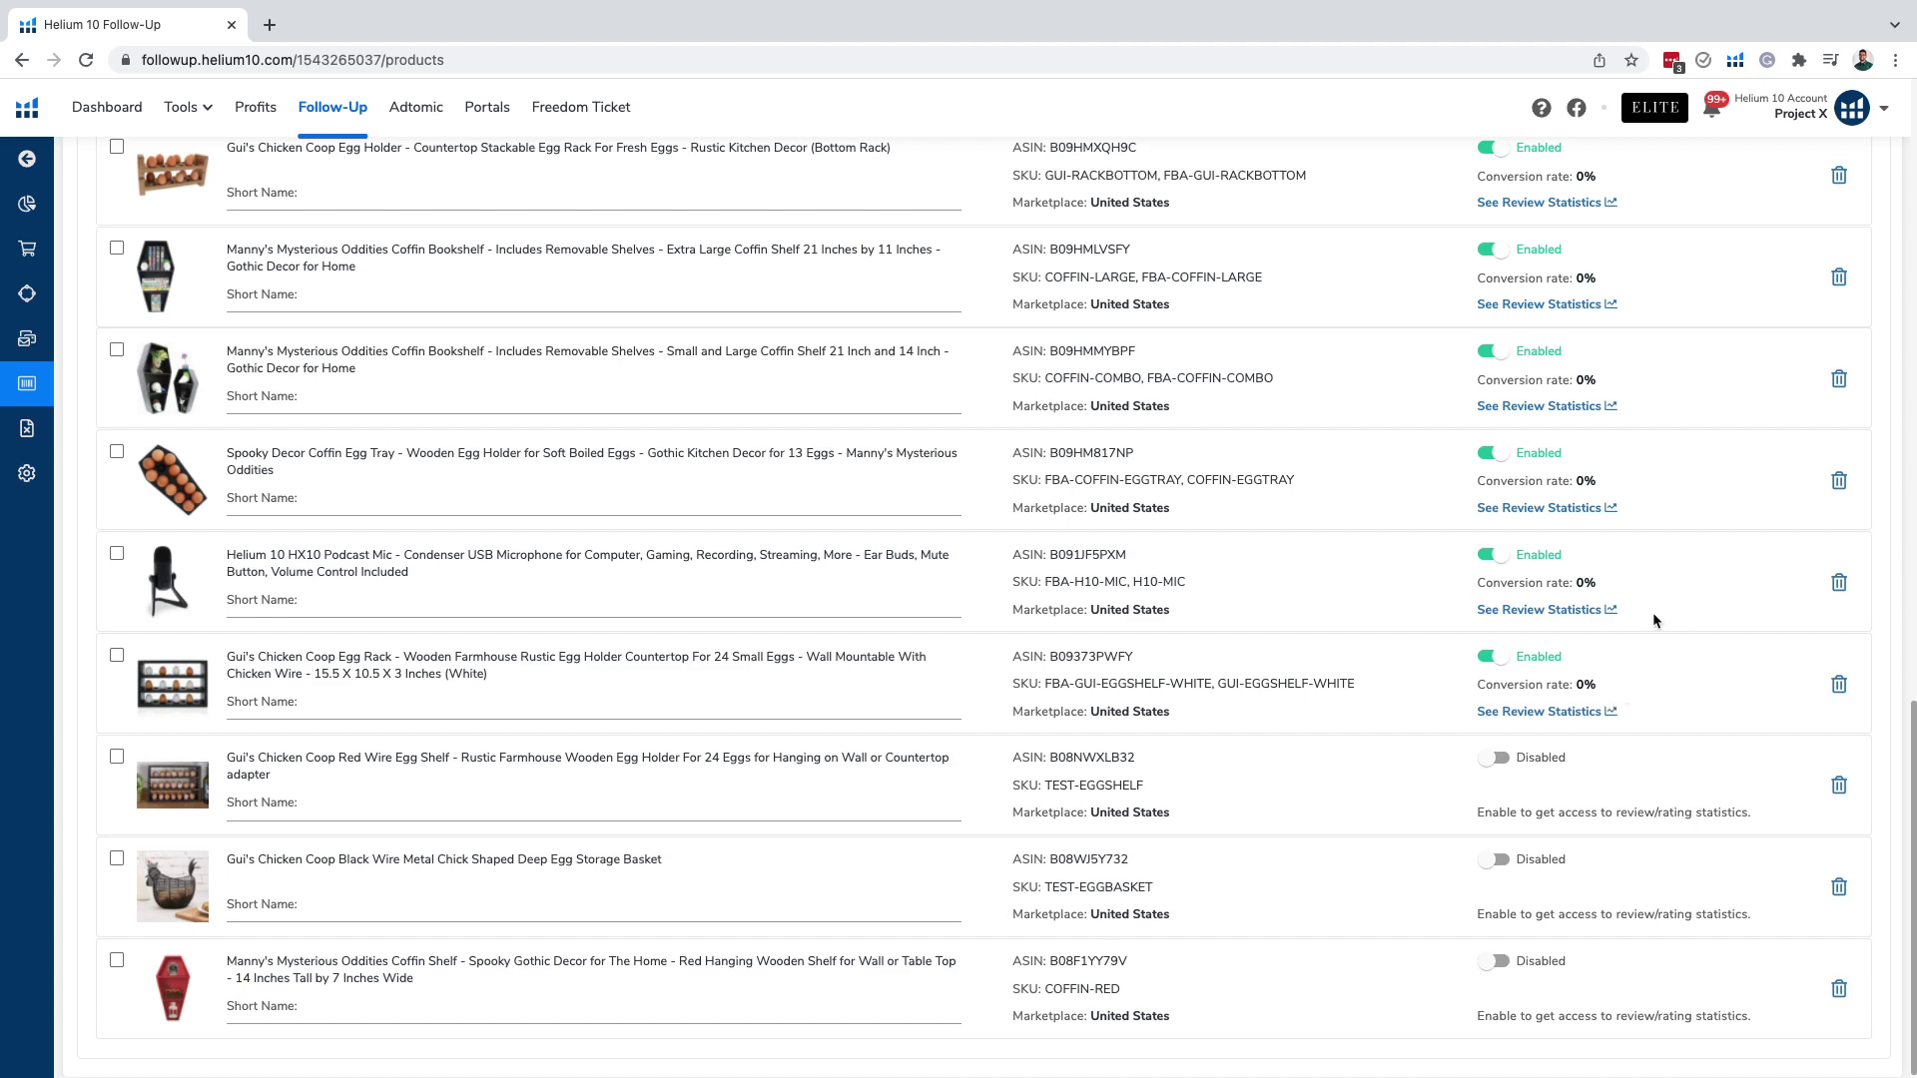
scroll(1620, 640, "up", 20)
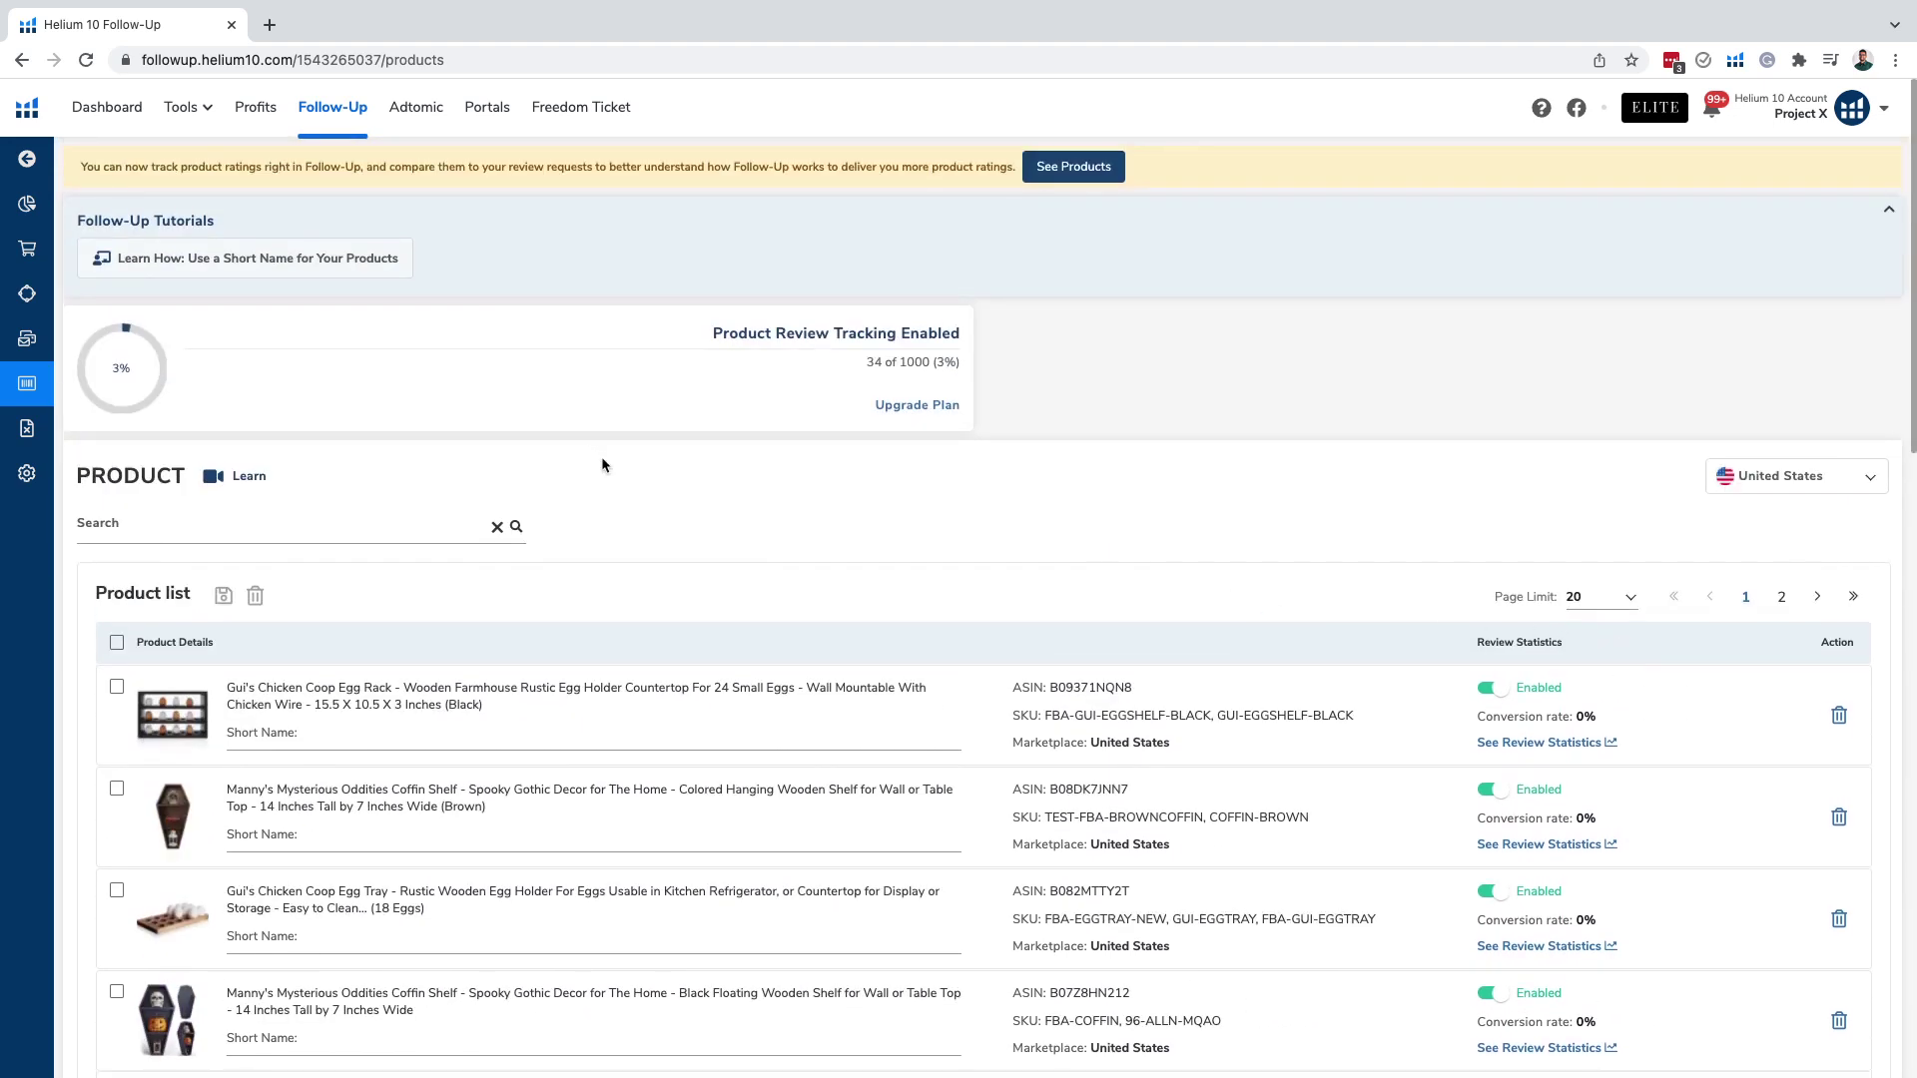
- Return from the product list to the Follow-Up dashboard
scroll(1074, 712, "down", 12)
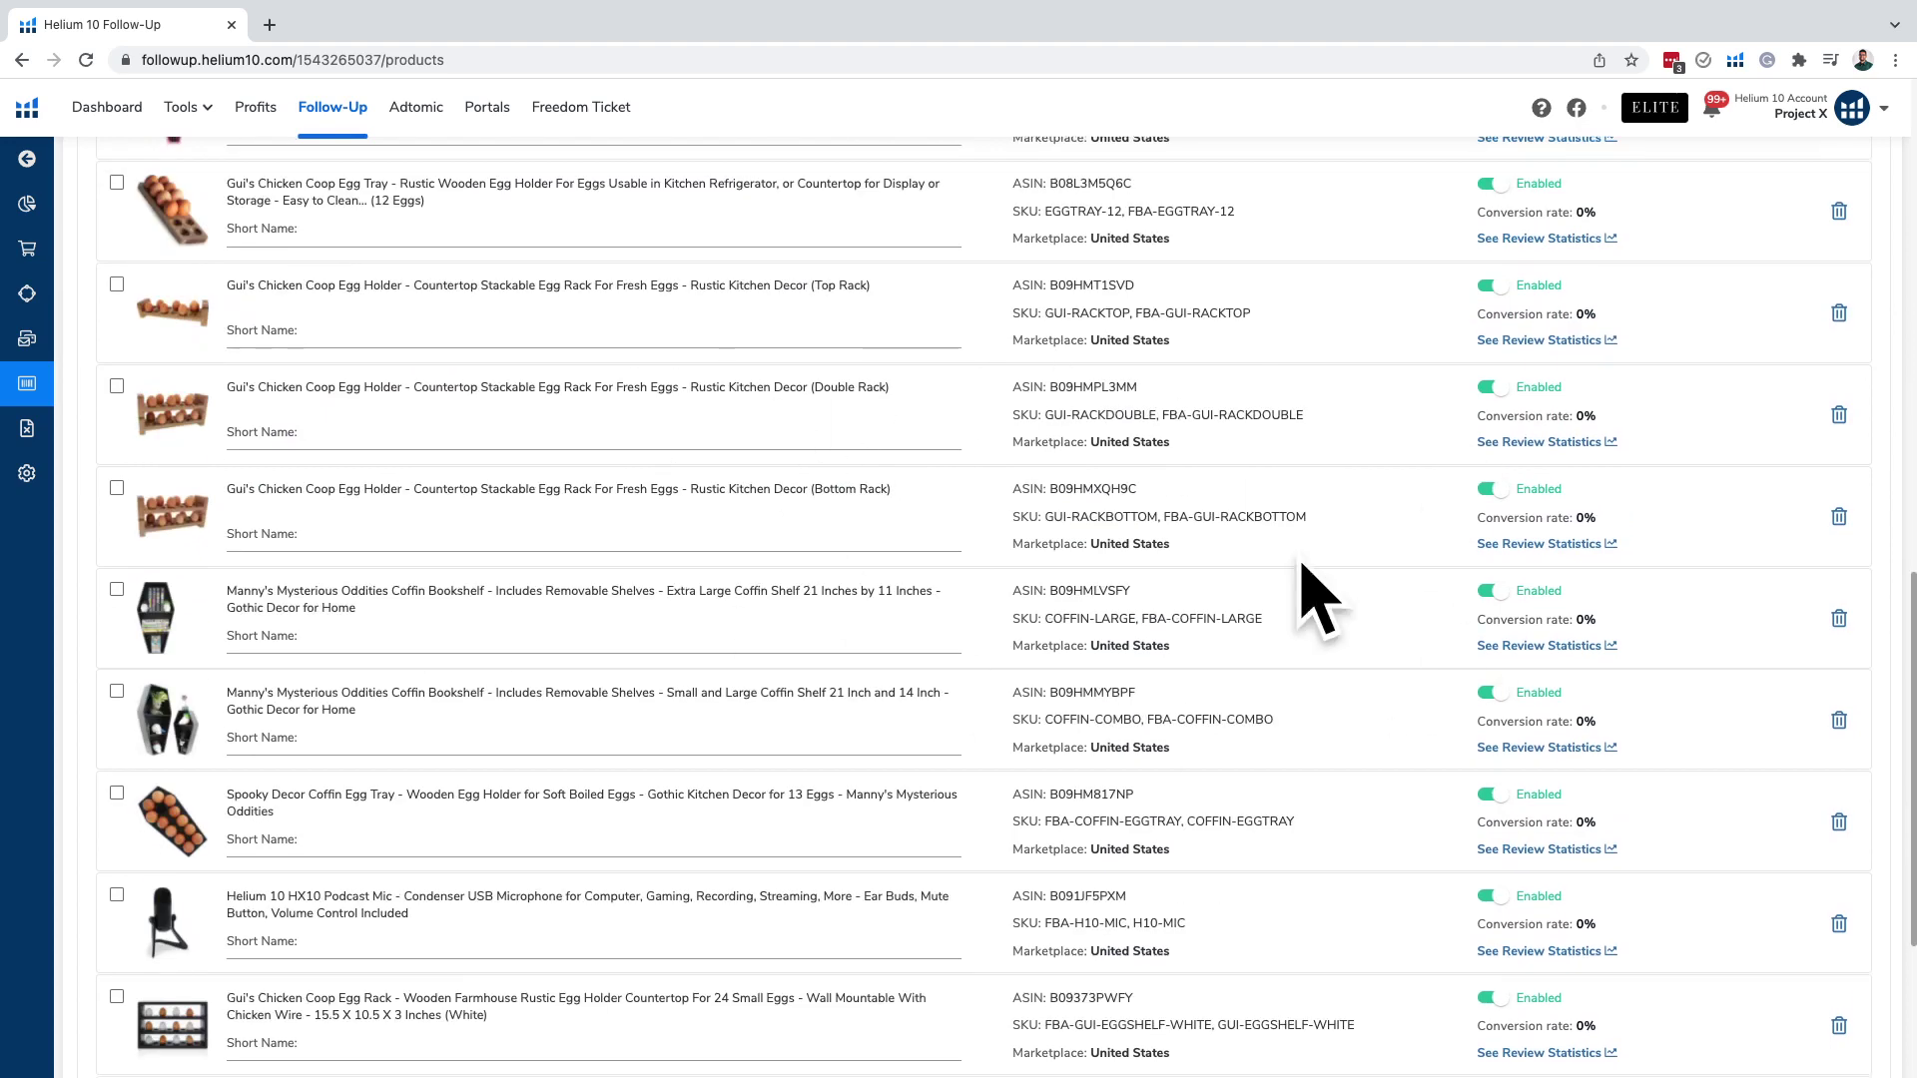
scroll(1305, 590, "down", 3)
scroll(1073, 522, "up", 7)
scroll(1074, 522, "up", 10)
mouse_move(15, 339)
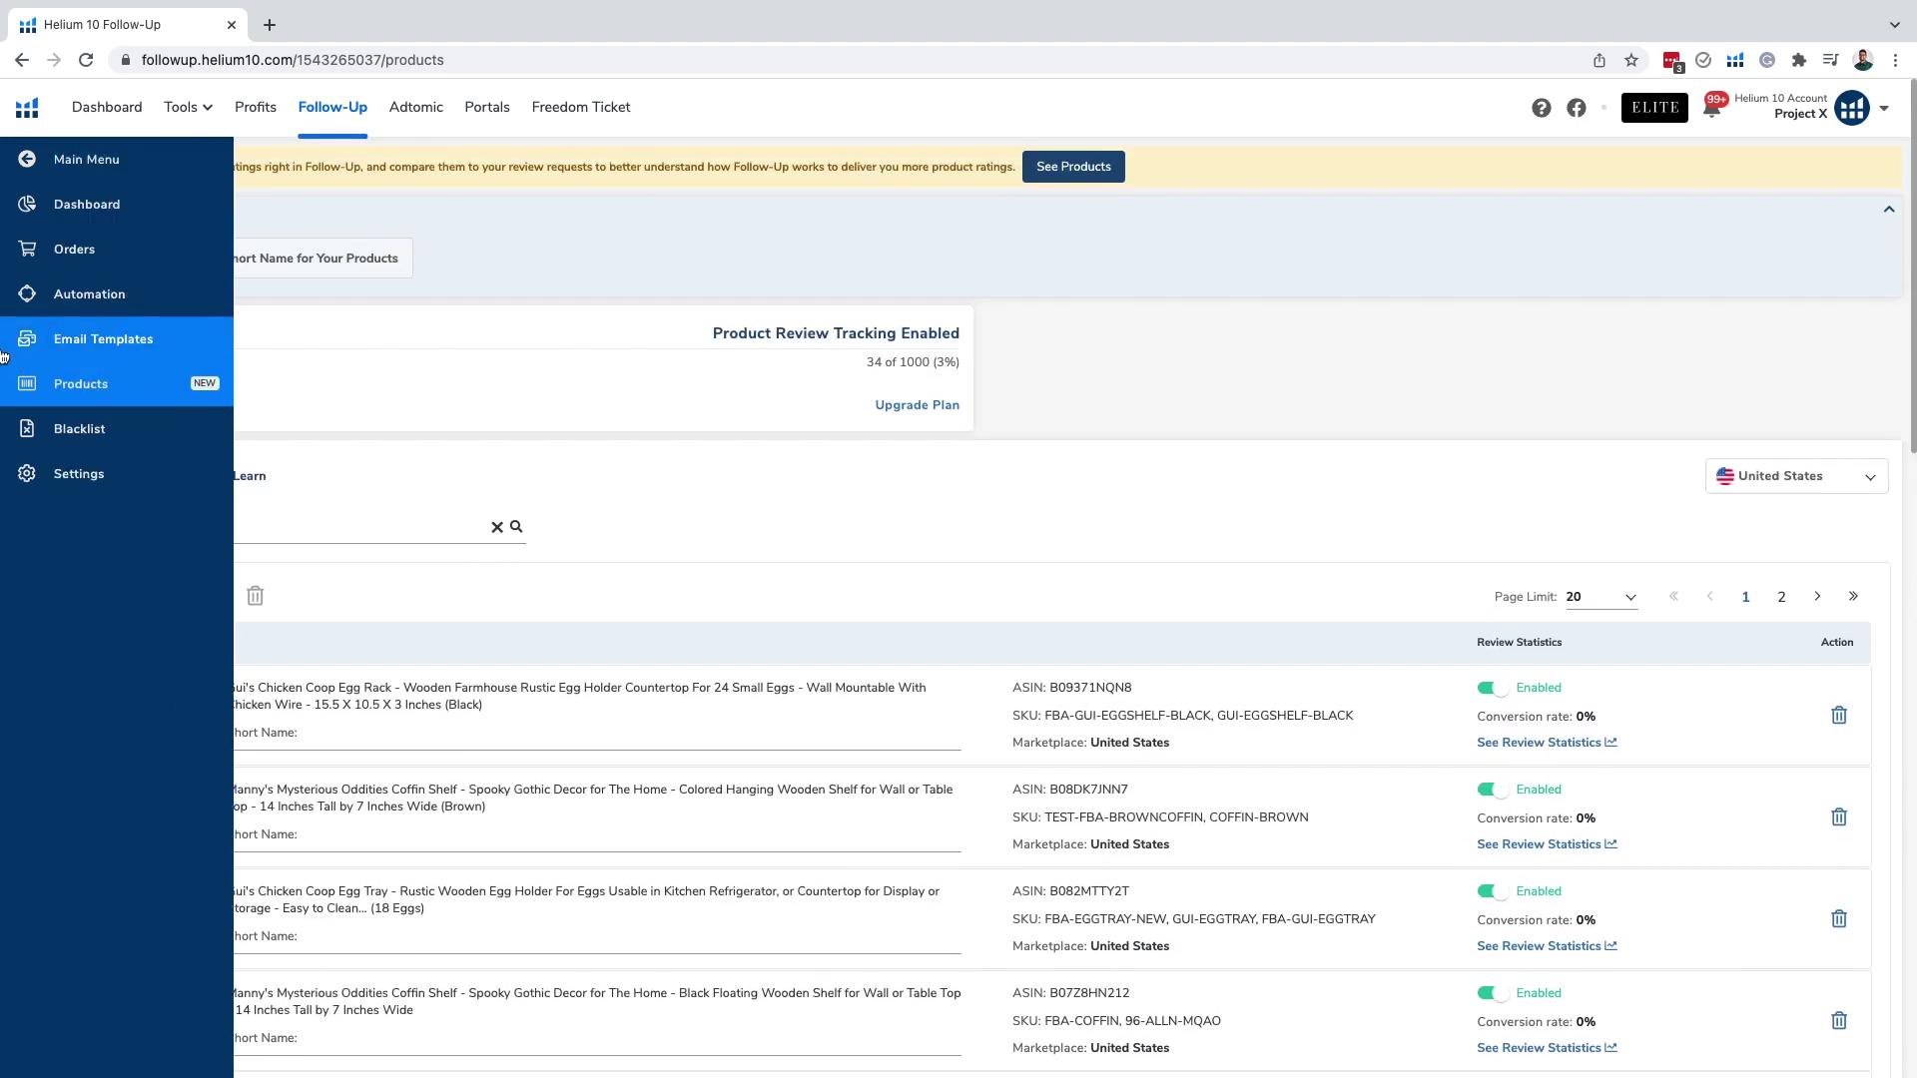
left_click(86, 204)
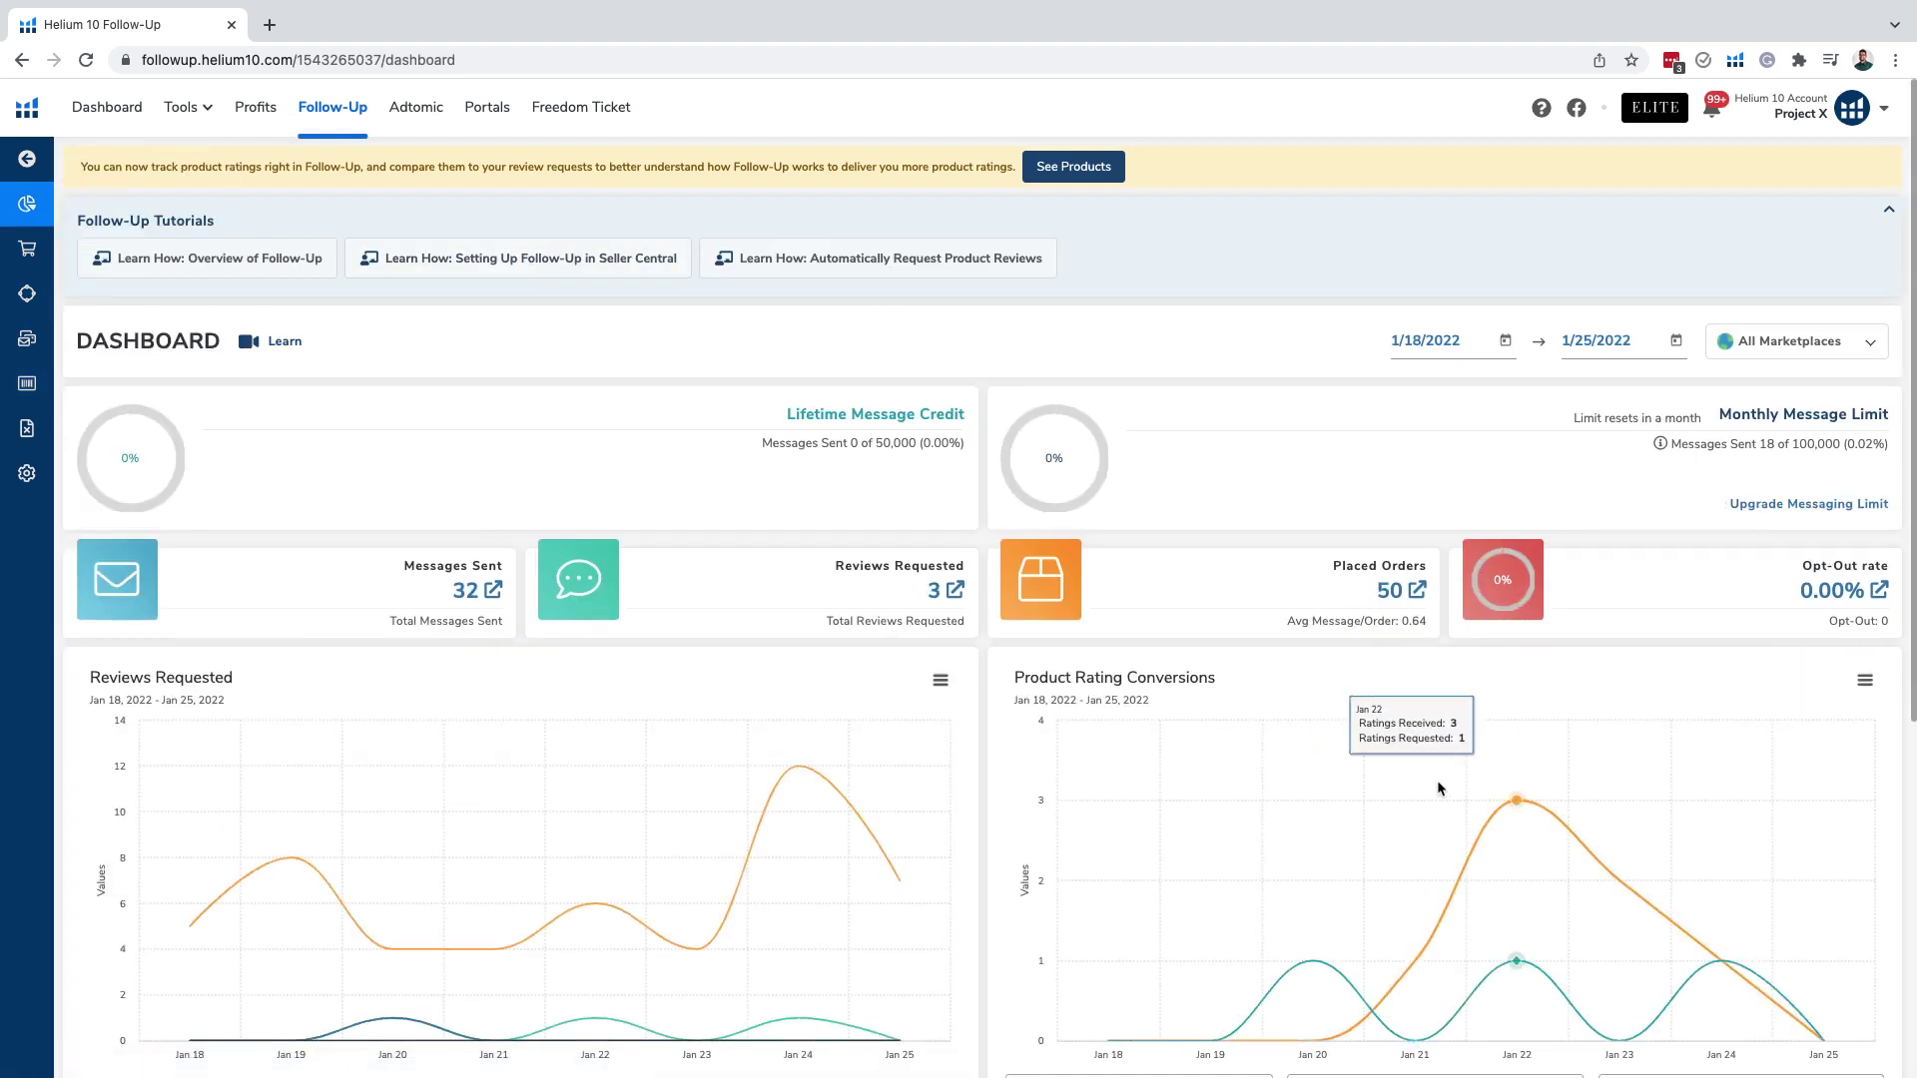
- Set the dashboard start date to Dec 1, 2021 and review the 37.58% rating conversion (118 of 314)
left_click(1505, 341)
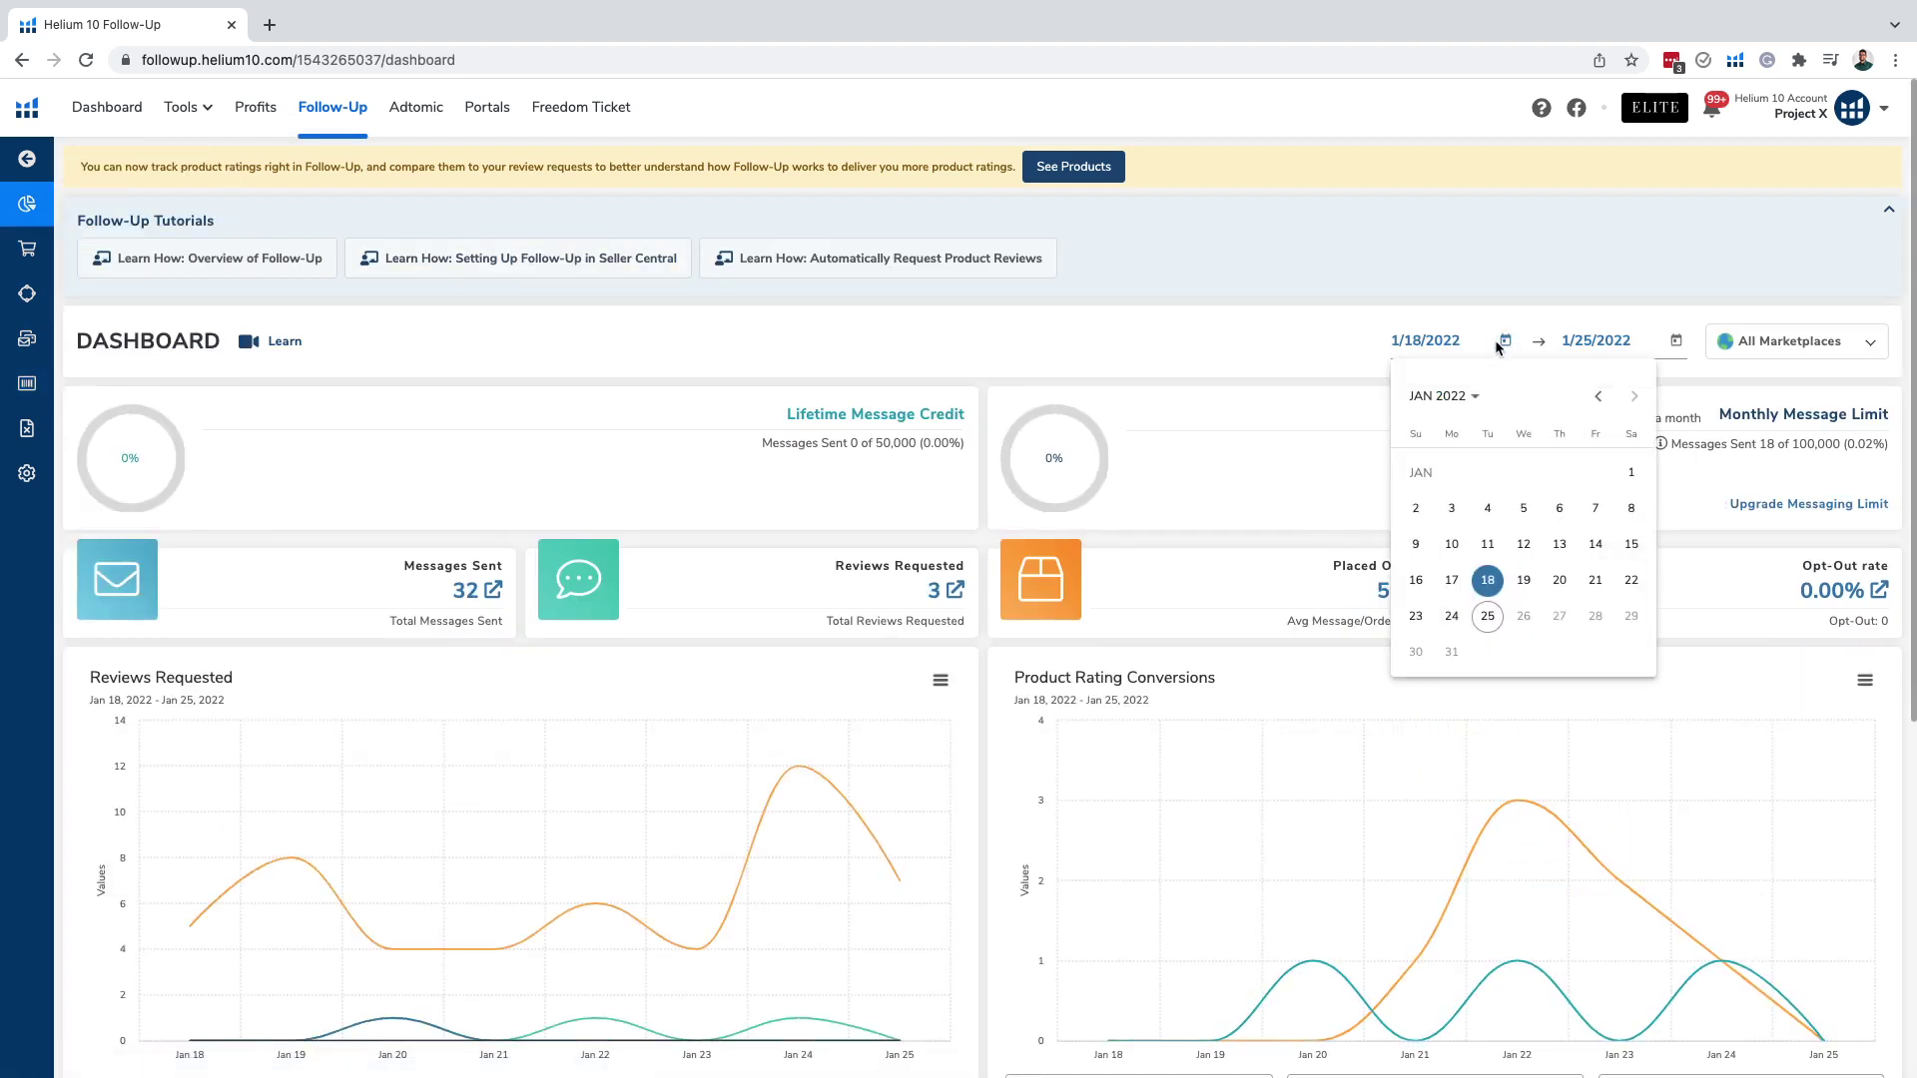
left_click(1599, 398)
left_click(1523, 473)
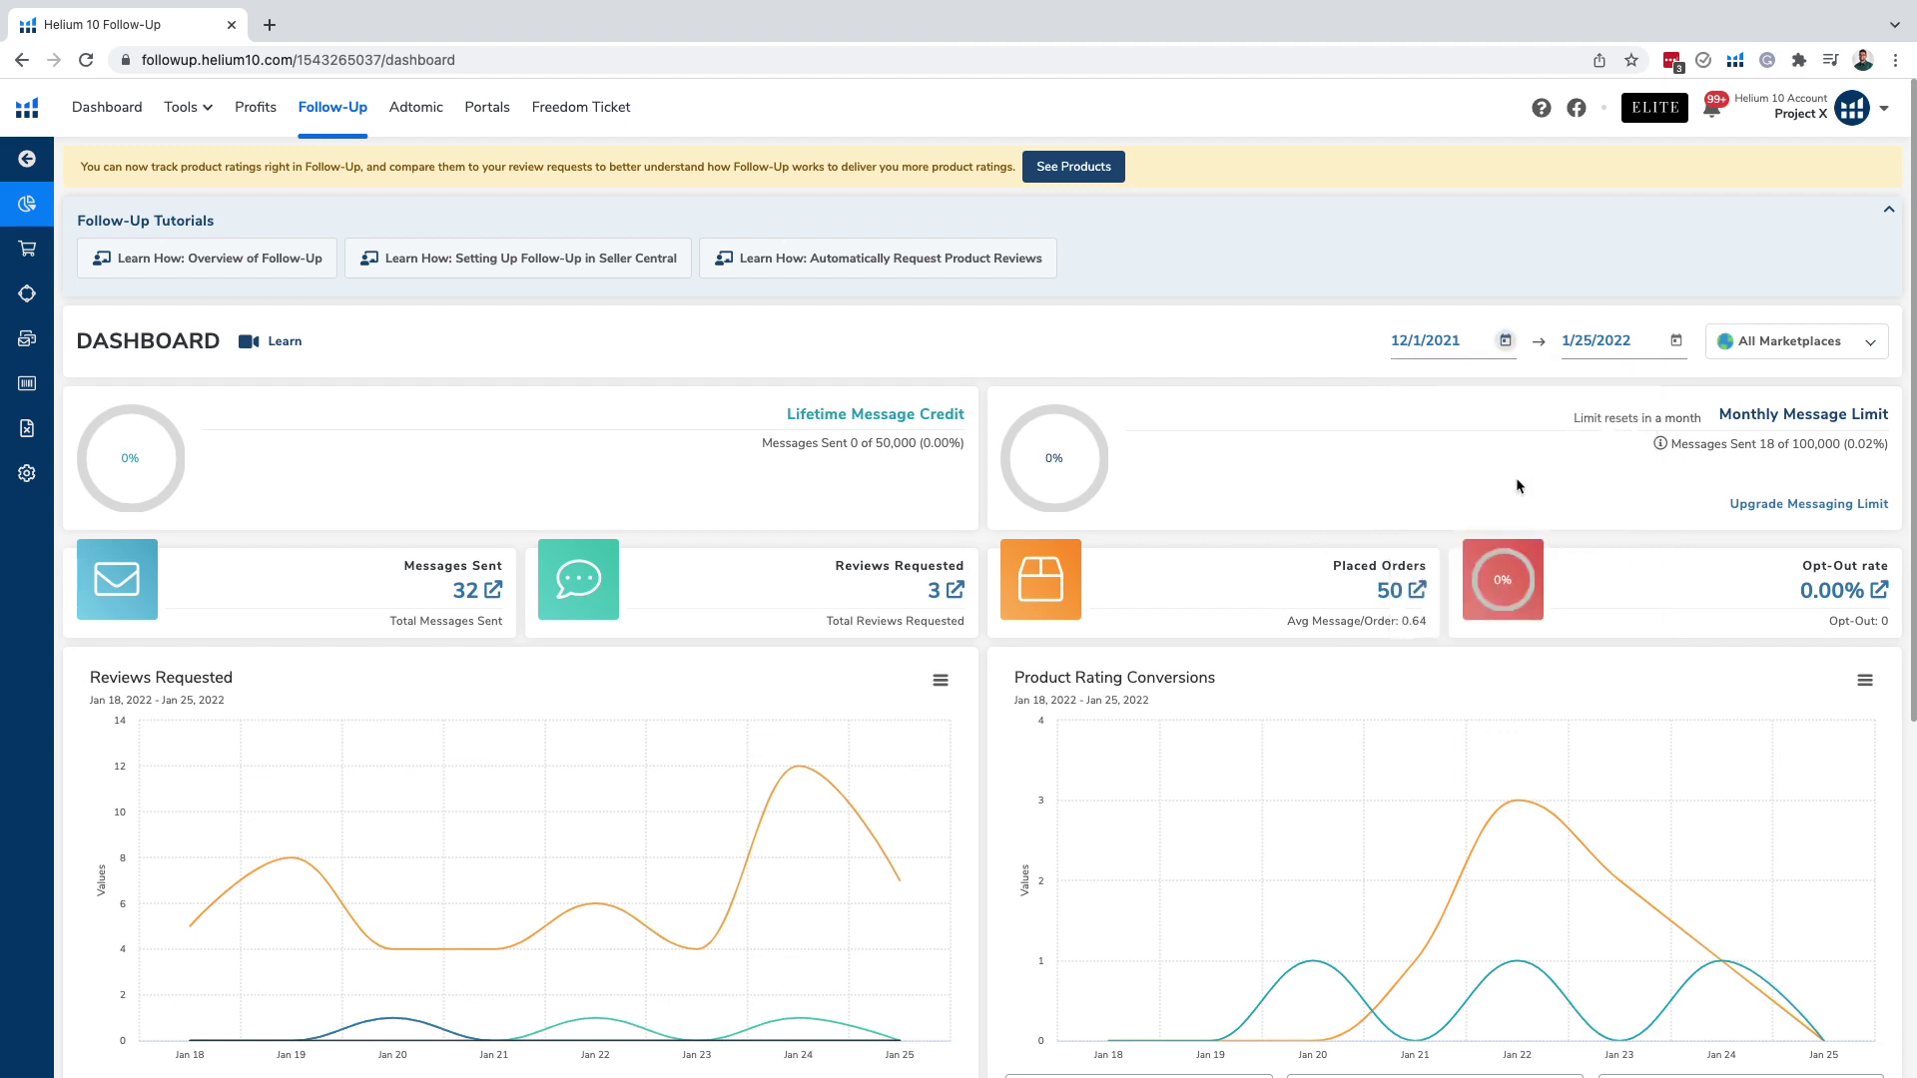
scroll(1314, 421, "down", 3)
scroll(1315, 421, "down", 3)
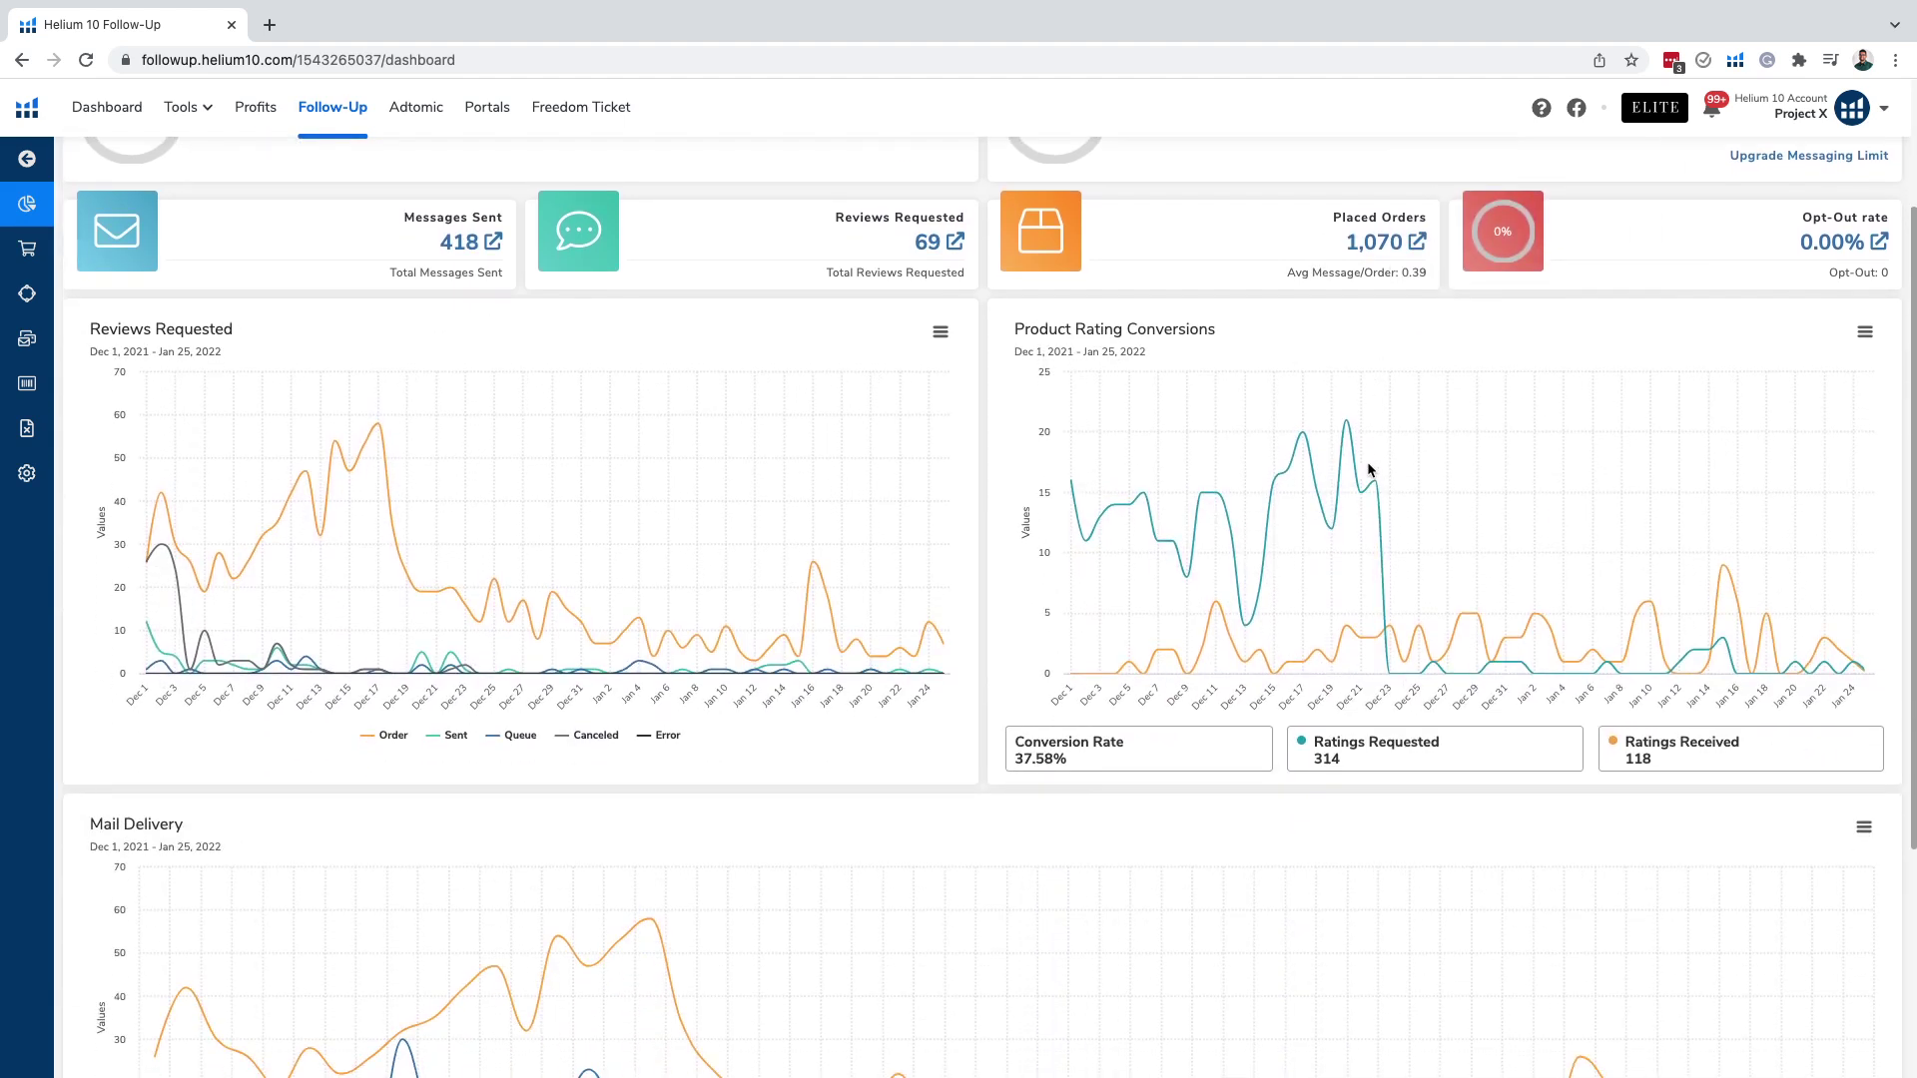